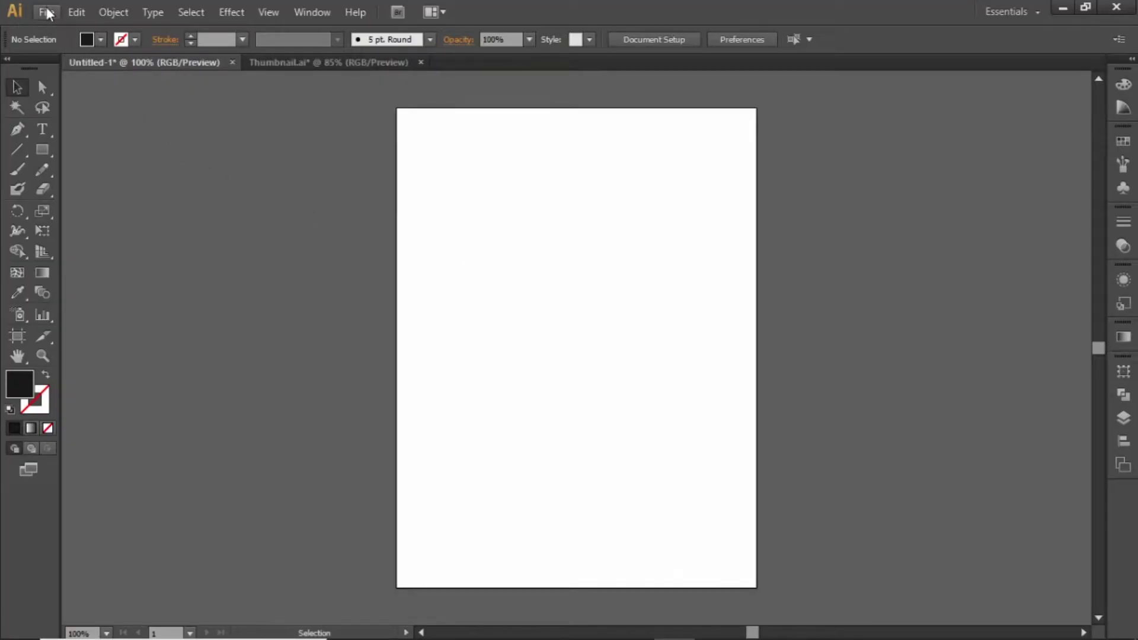
# - Try the CMYK and RGB colour modes in the new document settings, then cancel
pyautogui.click(48, 13)
pyautogui.click(61, 31)
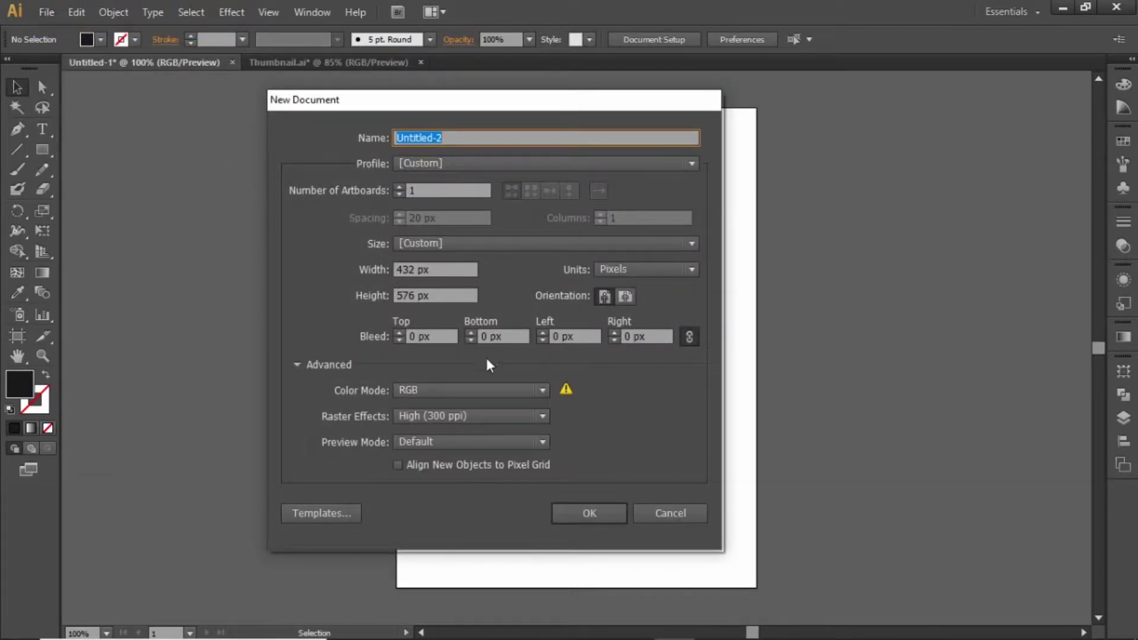
pyautogui.click(524, 384)
pyautogui.click(460, 414)
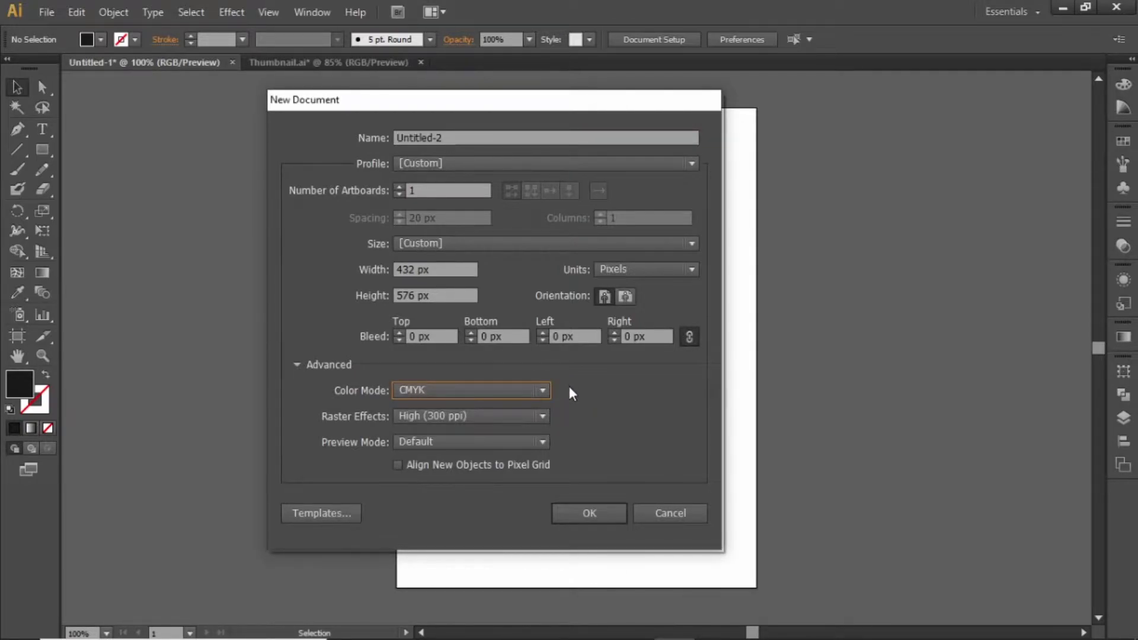
pyautogui.click(542, 389)
pyautogui.click(452, 427)
pyautogui.click(674, 514)
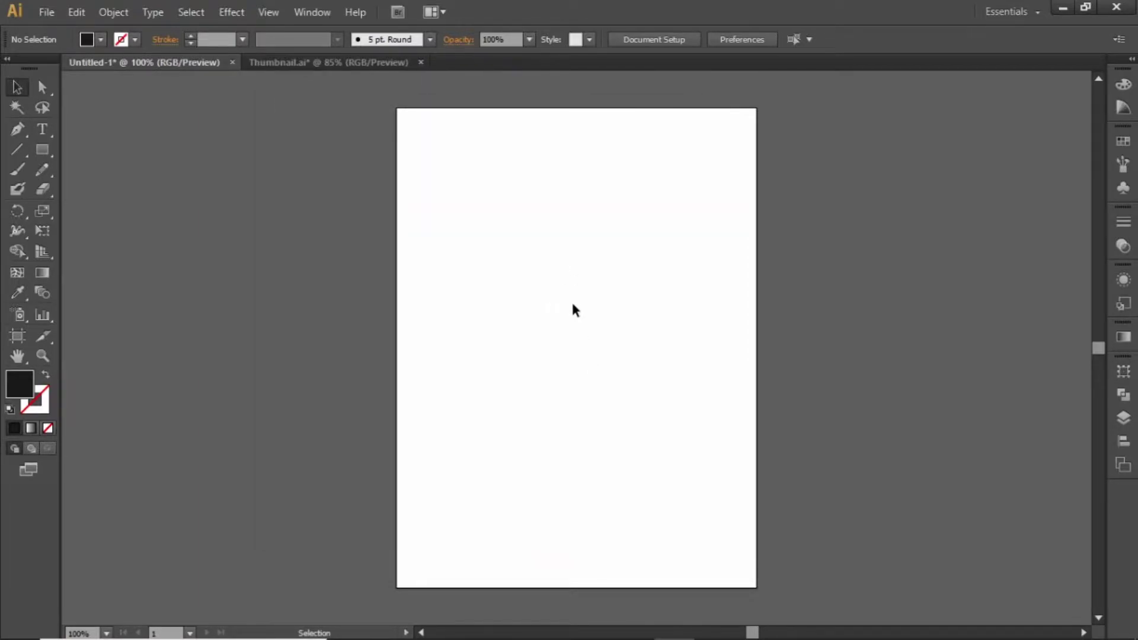
# - Cover the artboard with a rectangle and give it a reversed radial gradient fill
pyautogui.click(40, 150)
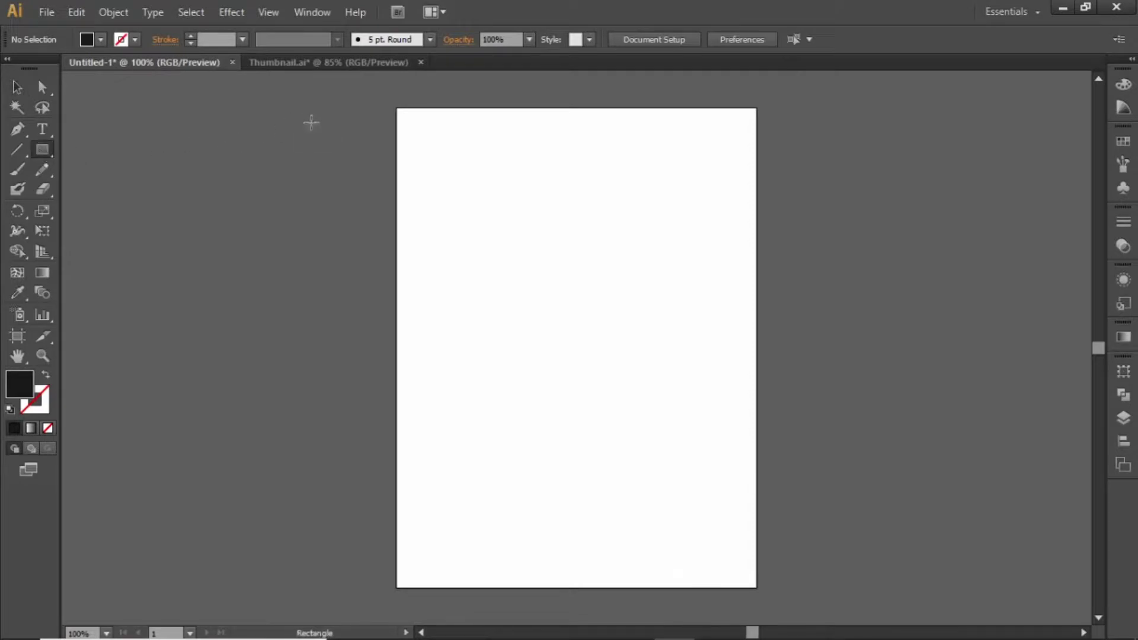
pyautogui.moveTo(394, 106); pyautogui.dragTo(758, 587)
pyautogui.press('v')
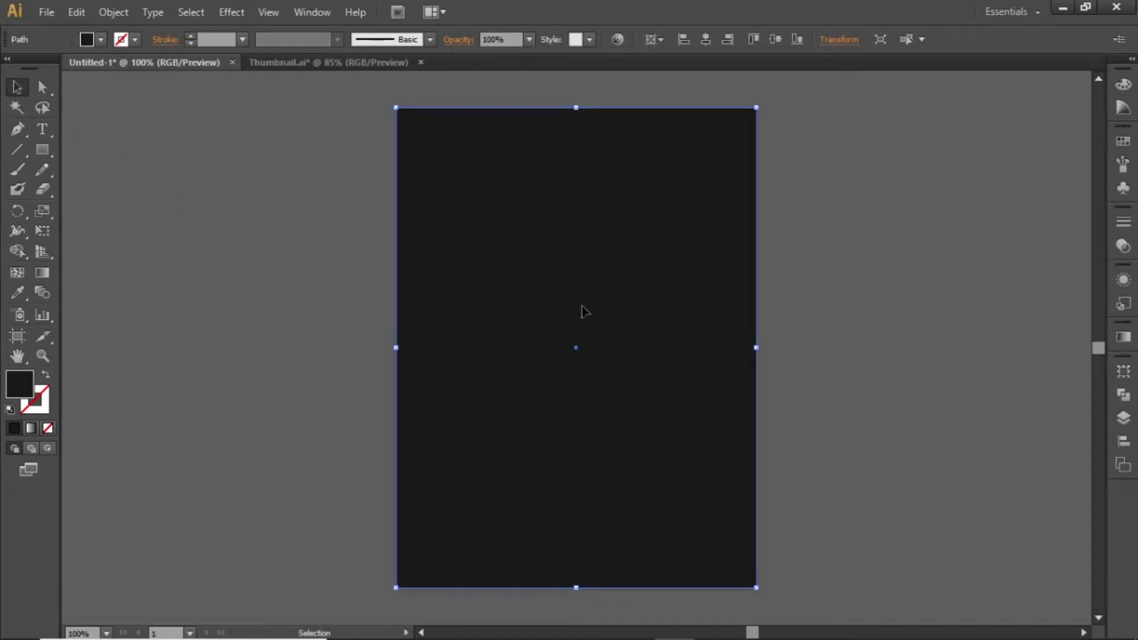
pyautogui.click(1124, 337)
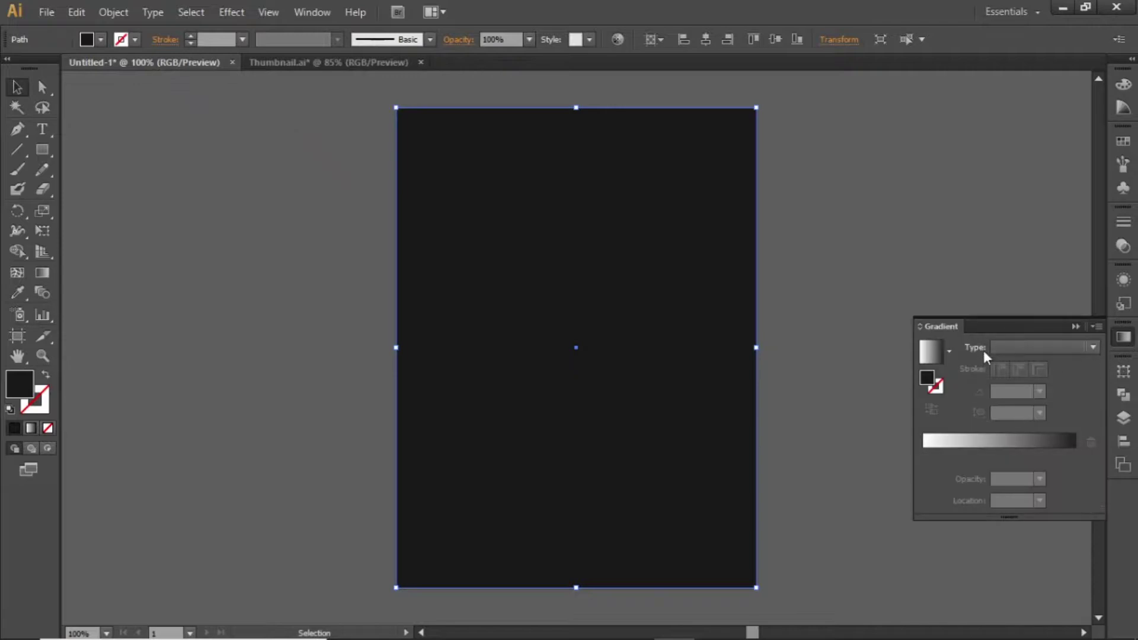
pyautogui.click(937, 357)
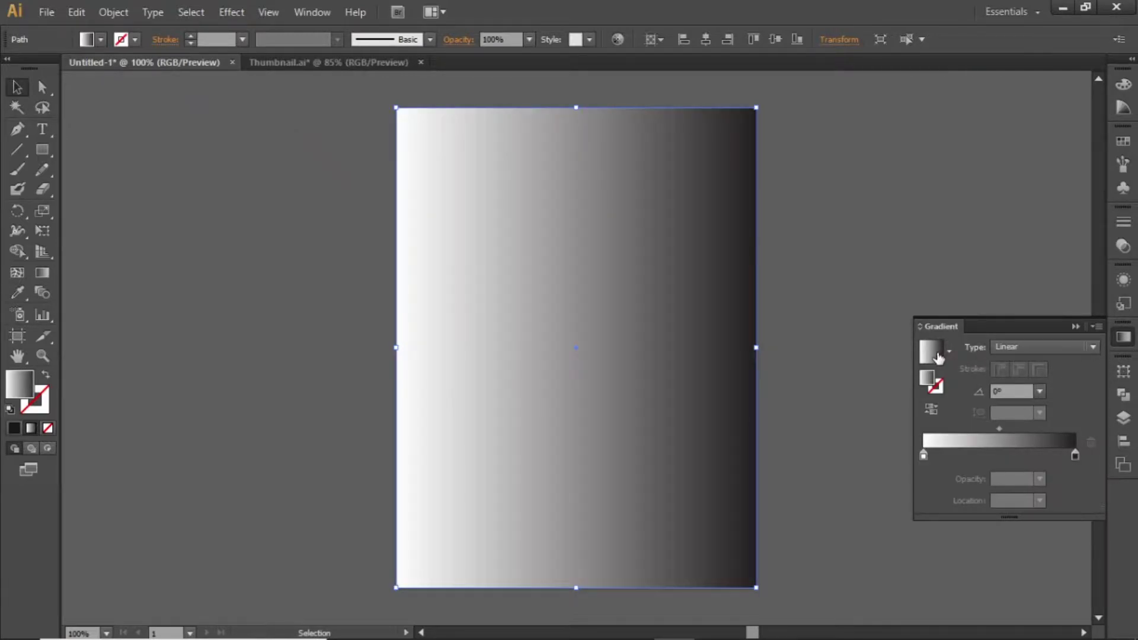
pyautogui.click(1015, 350)
pyautogui.click(1015, 382)
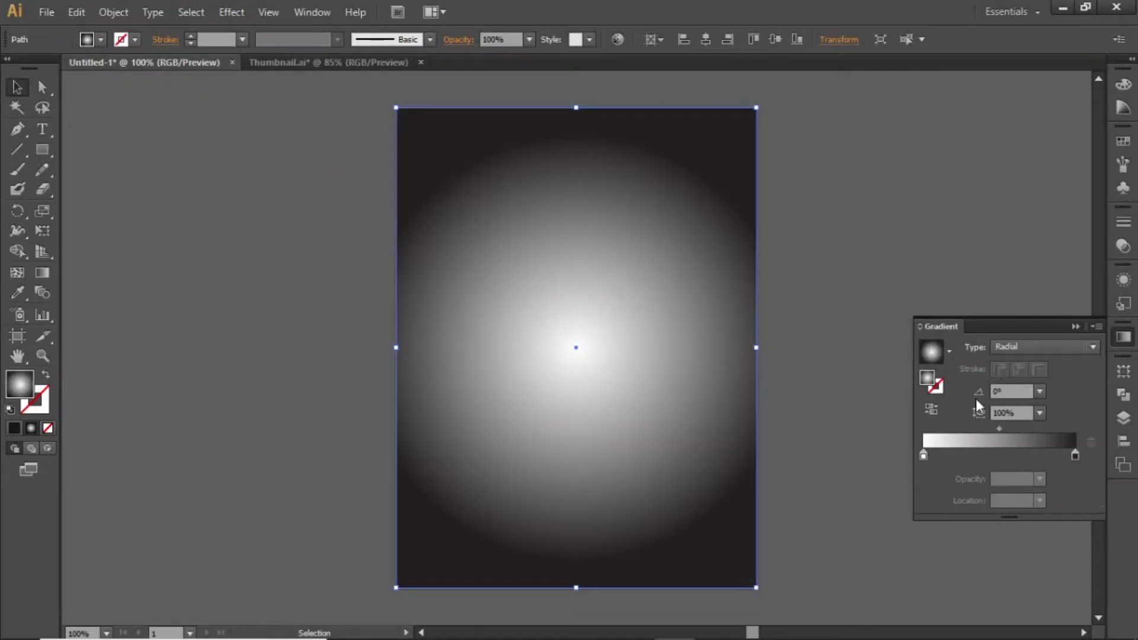
pyautogui.click(929, 410)
# - Set the gradient's centre stop to yellow and its outer stop to orange
pyautogui.click(831, 379)
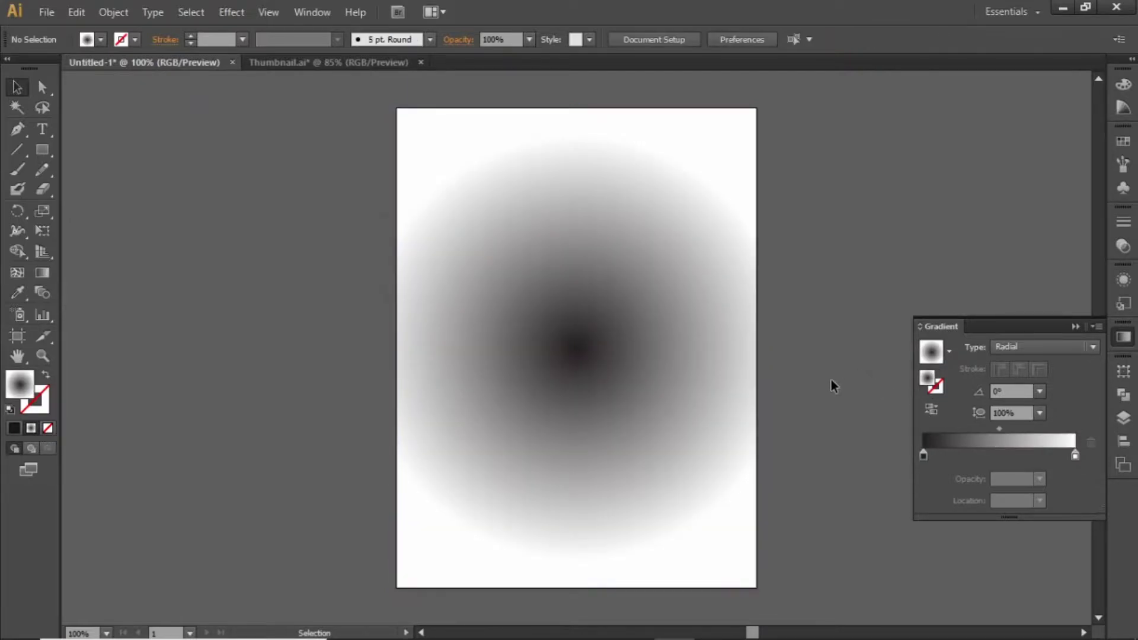
pyautogui.click(637, 328)
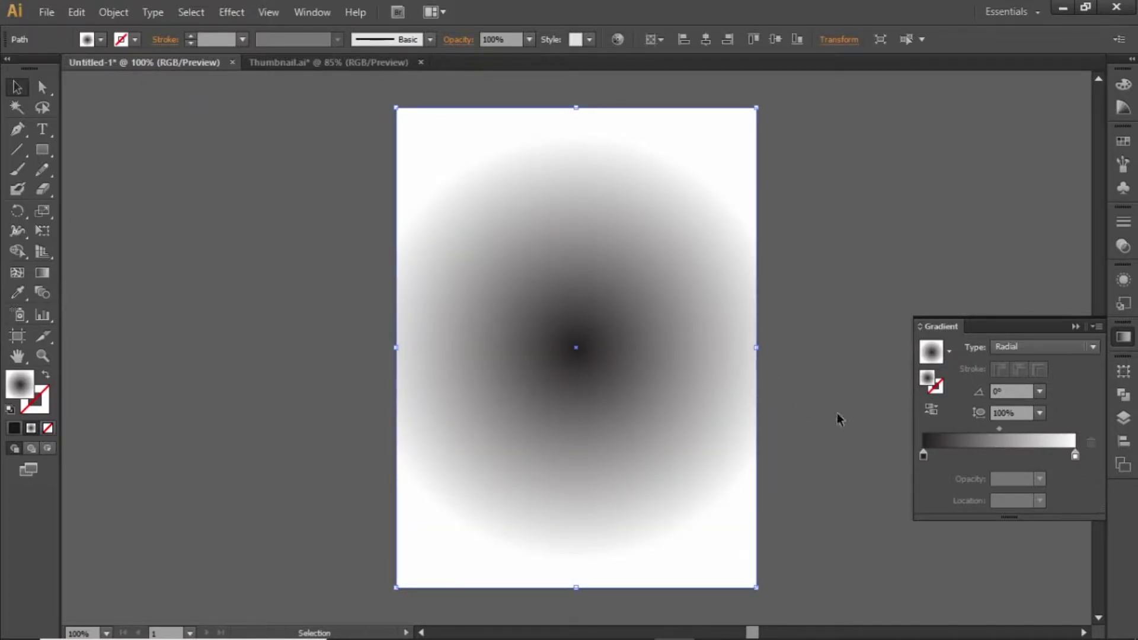
pyautogui.doubleClick(923, 457)
pyautogui.click(905, 351)
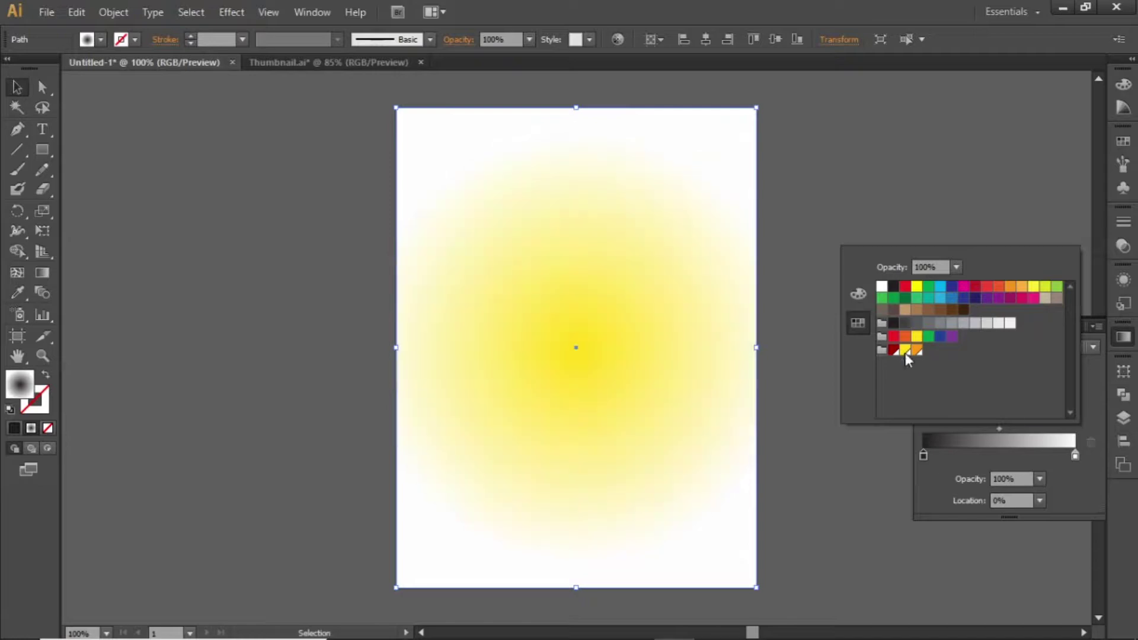
pyautogui.click(1074, 456)
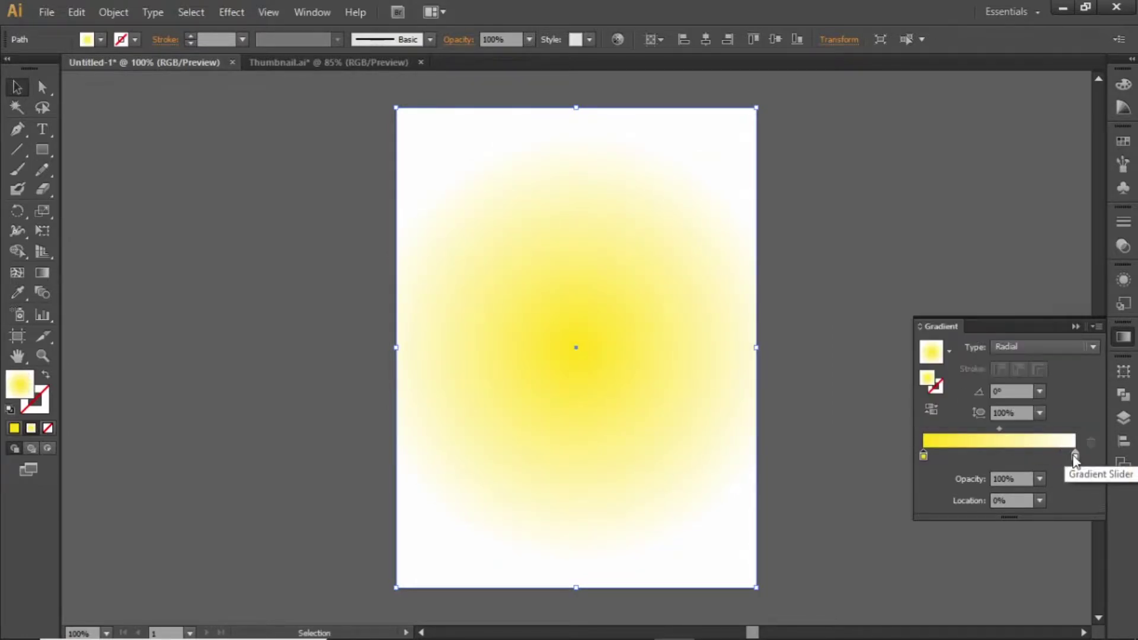
pyautogui.doubleClick(1075, 456)
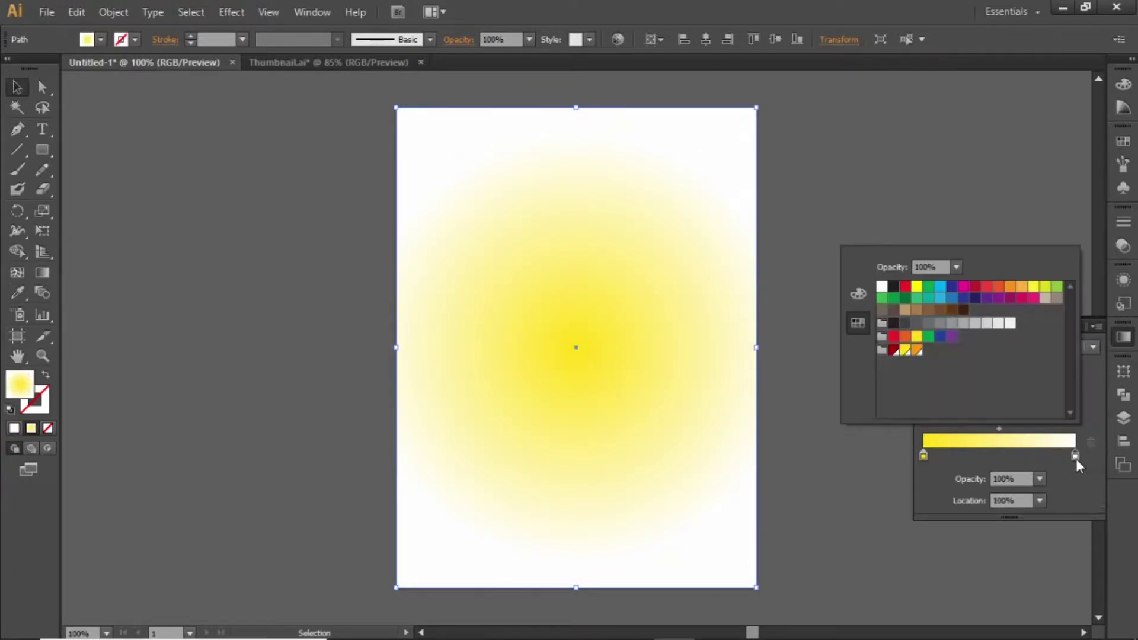
pyautogui.click(918, 351)
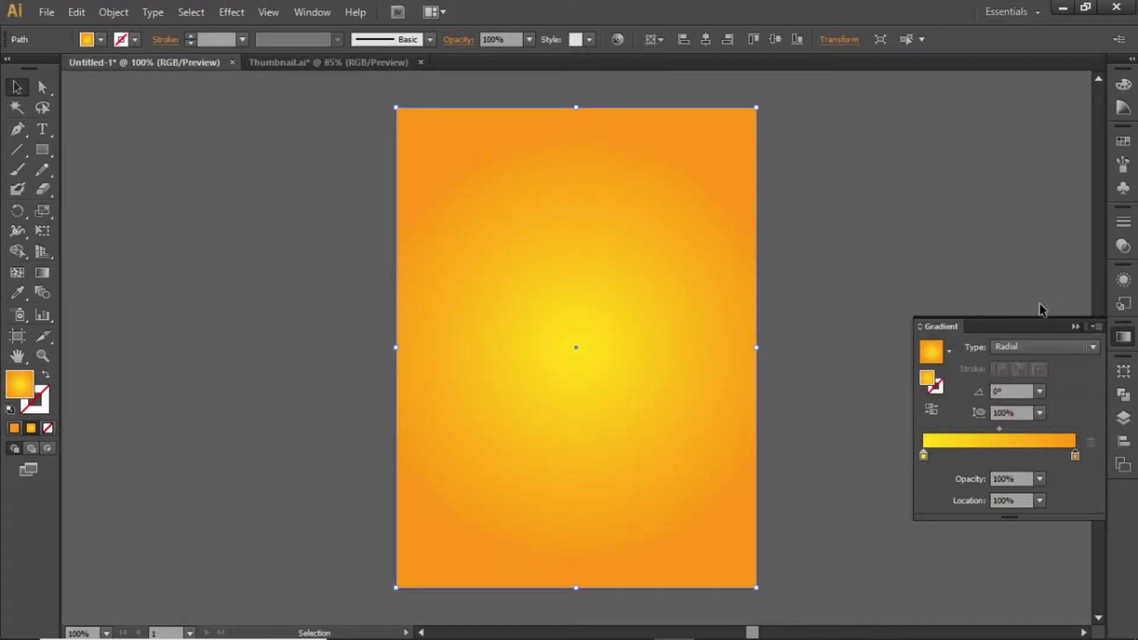
pyautogui.click(1076, 328)
# - Open the orange and yellow swatches' options in the Swatches panel and confirm each
pyautogui.click(803, 293)
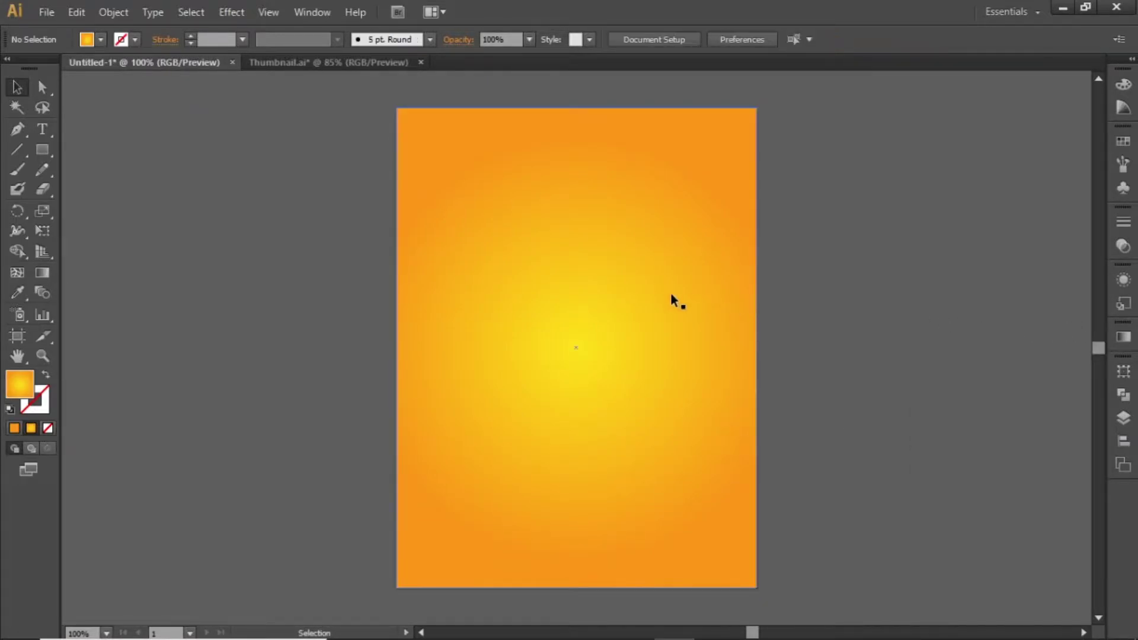
pyautogui.click(1123, 142)
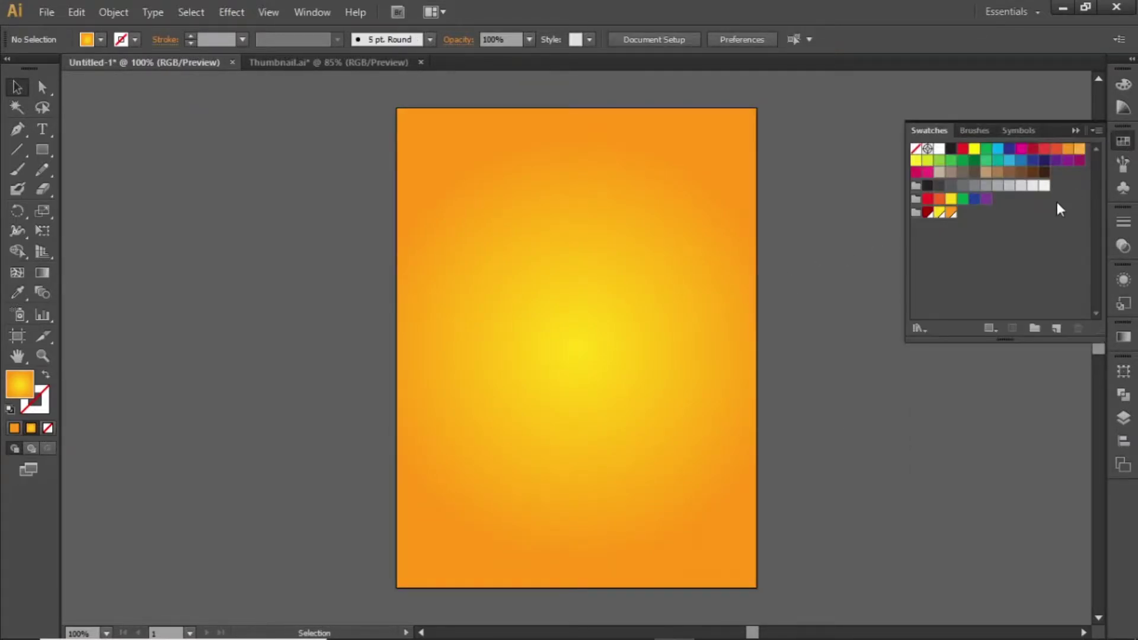
pyautogui.doubleClick(952, 214)
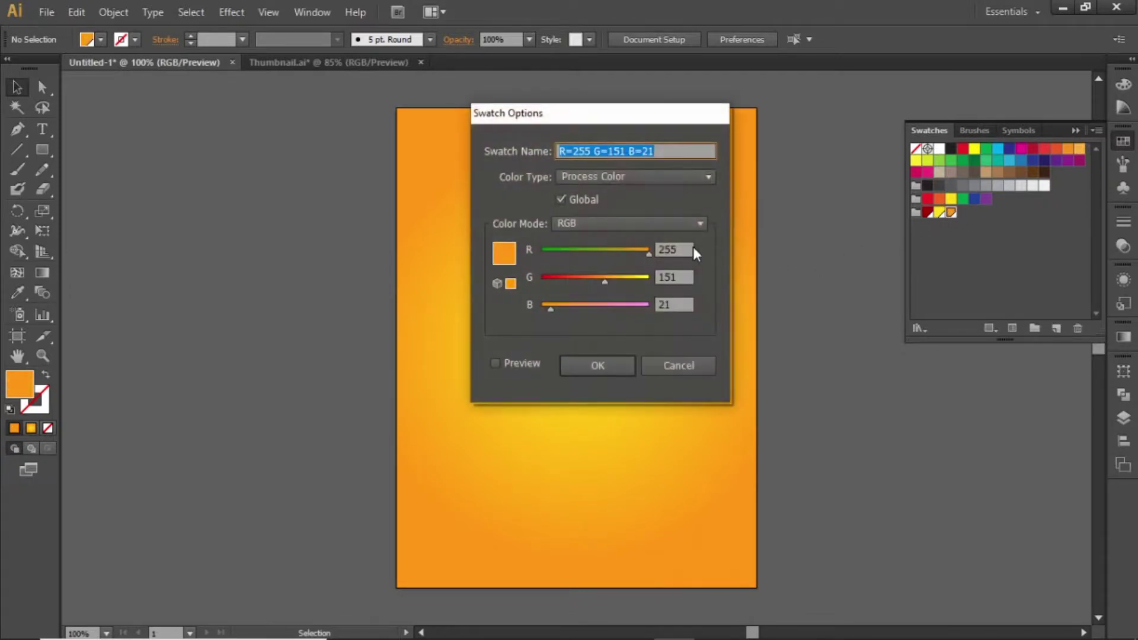
pyautogui.click(629, 363)
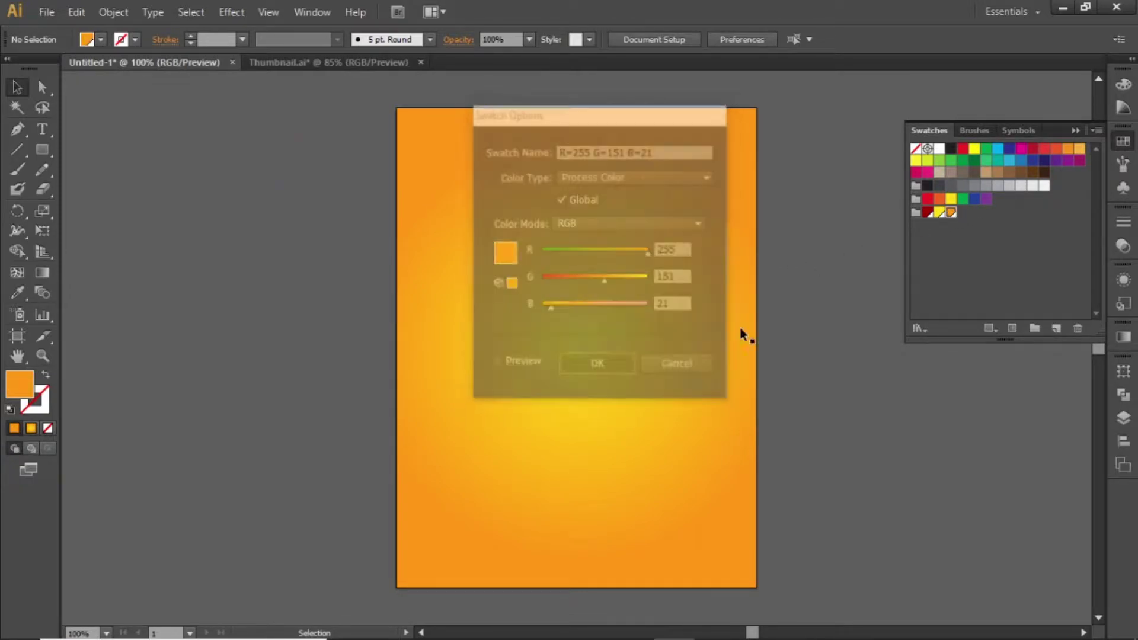
pyautogui.doubleClick(940, 212)
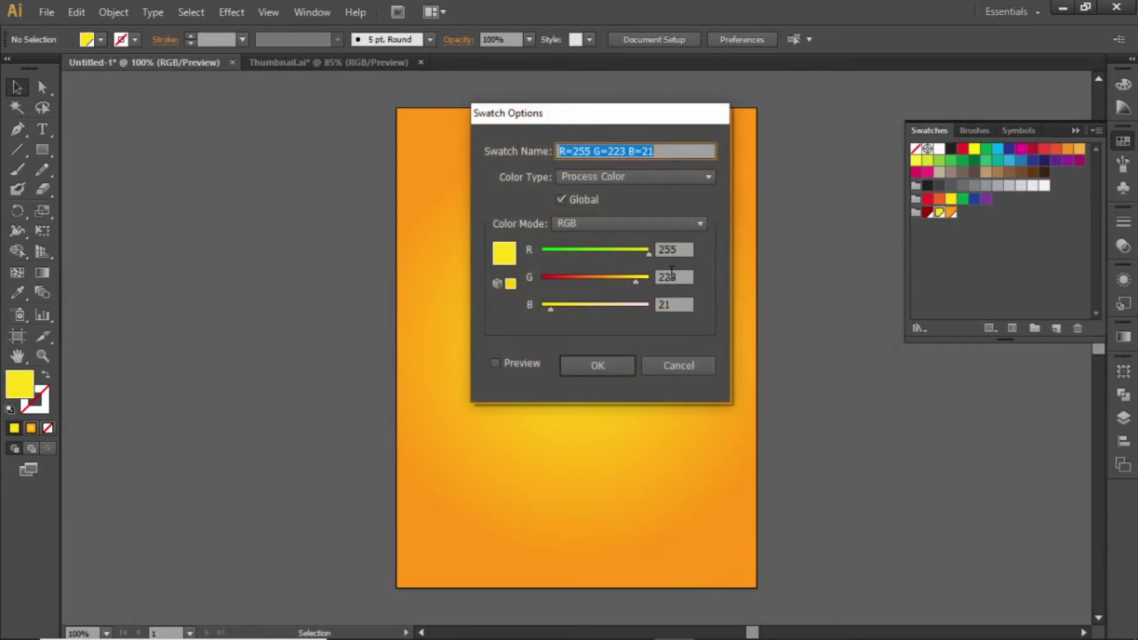
pyautogui.click(614, 361)
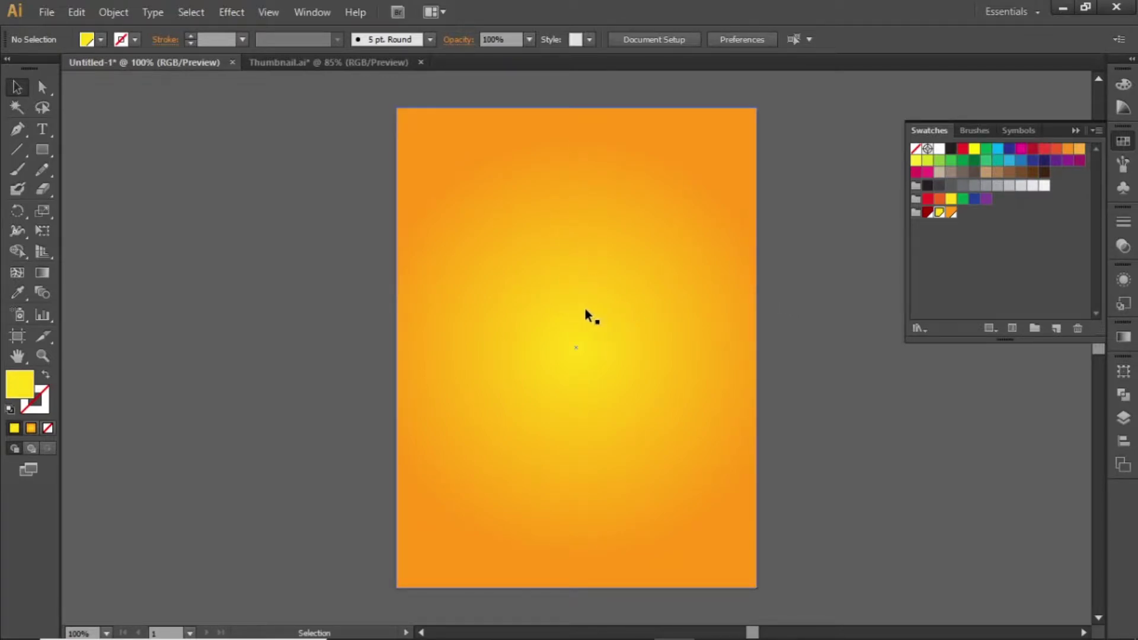
# - Draw a thin closed triangle with the Pen tool, pointing from the artboard top toward the centre
pyautogui.click(18, 131)
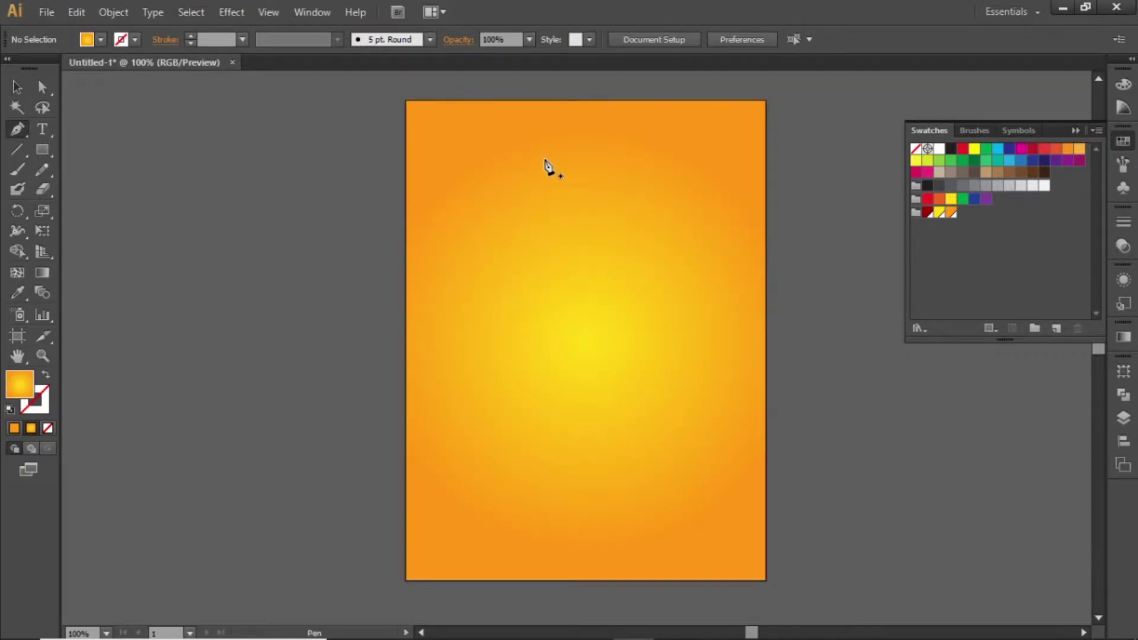
pyautogui.click(545, 159)
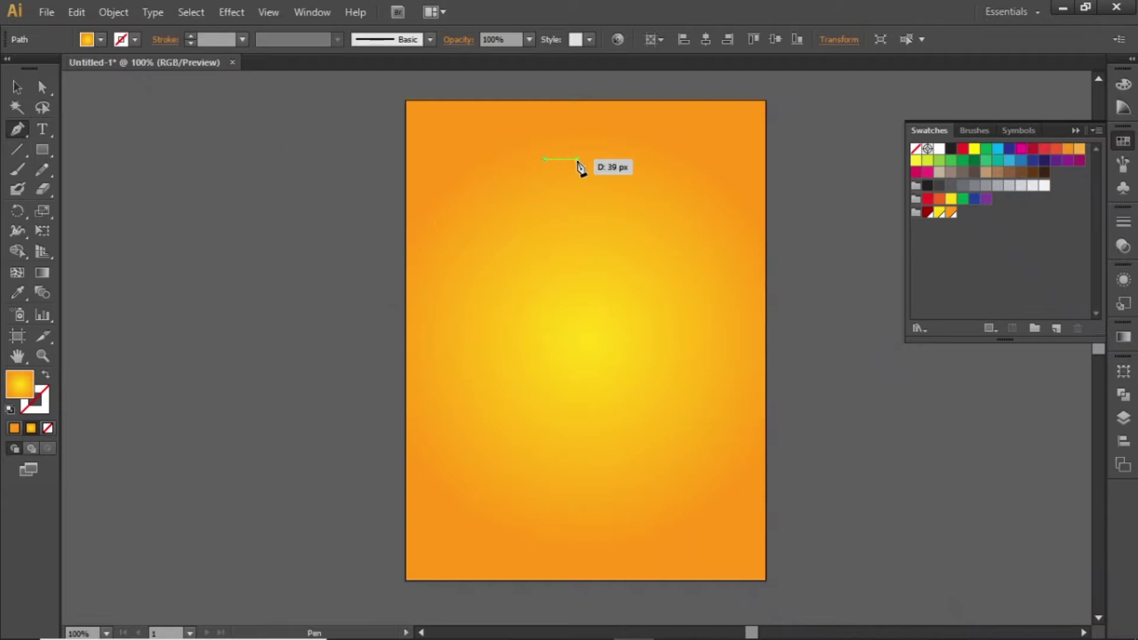
pyautogui.click(578, 158)
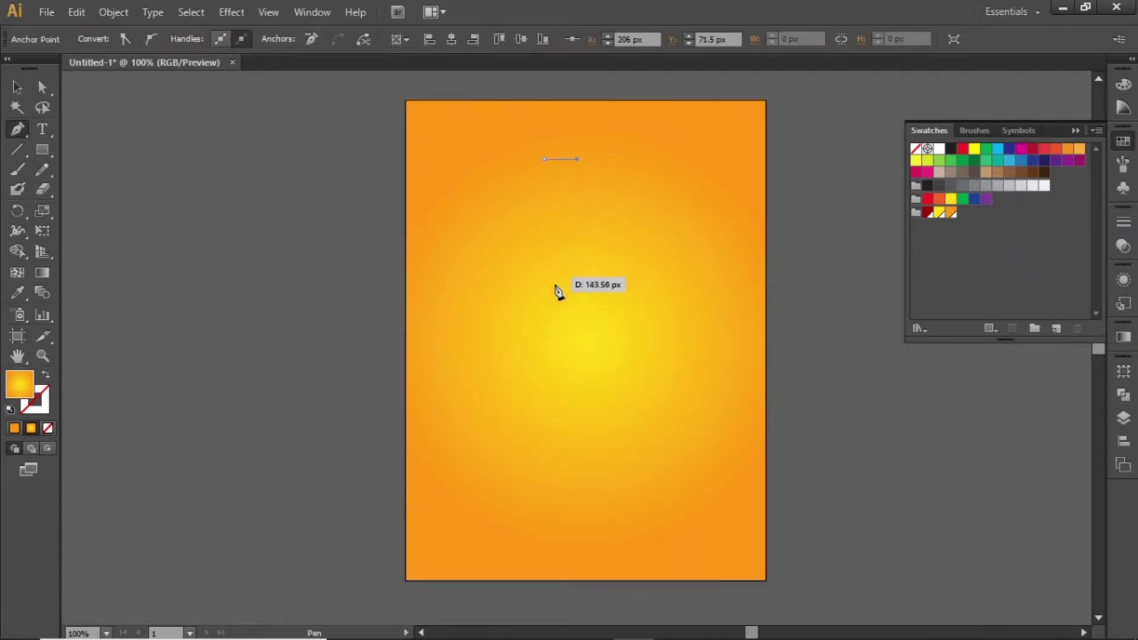
pyautogui.click(561, 379)
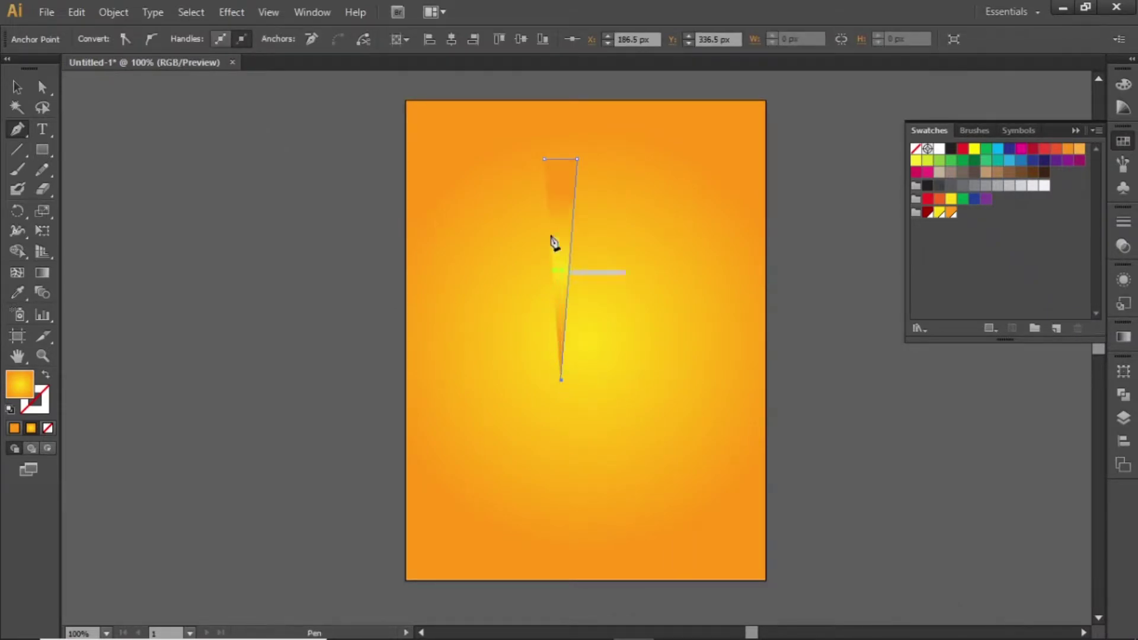
pyautogui.click(544, 160)
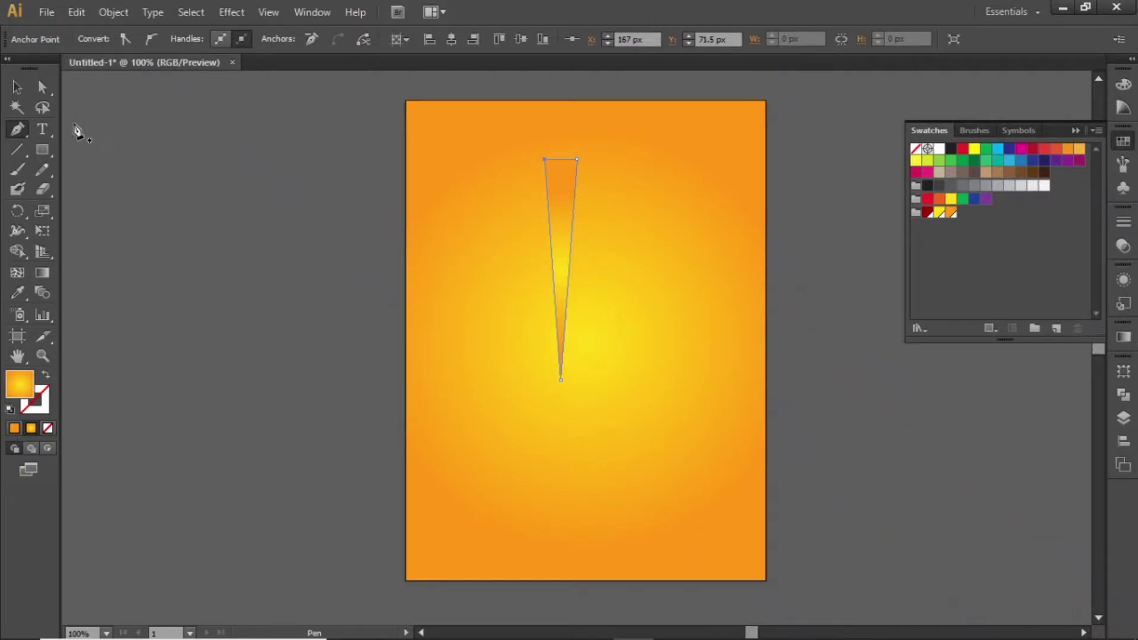
# - Fill the triangle with pure white from the Color Picker
pyautogui.click(17, 87)
pyautogui.click(15, 430)
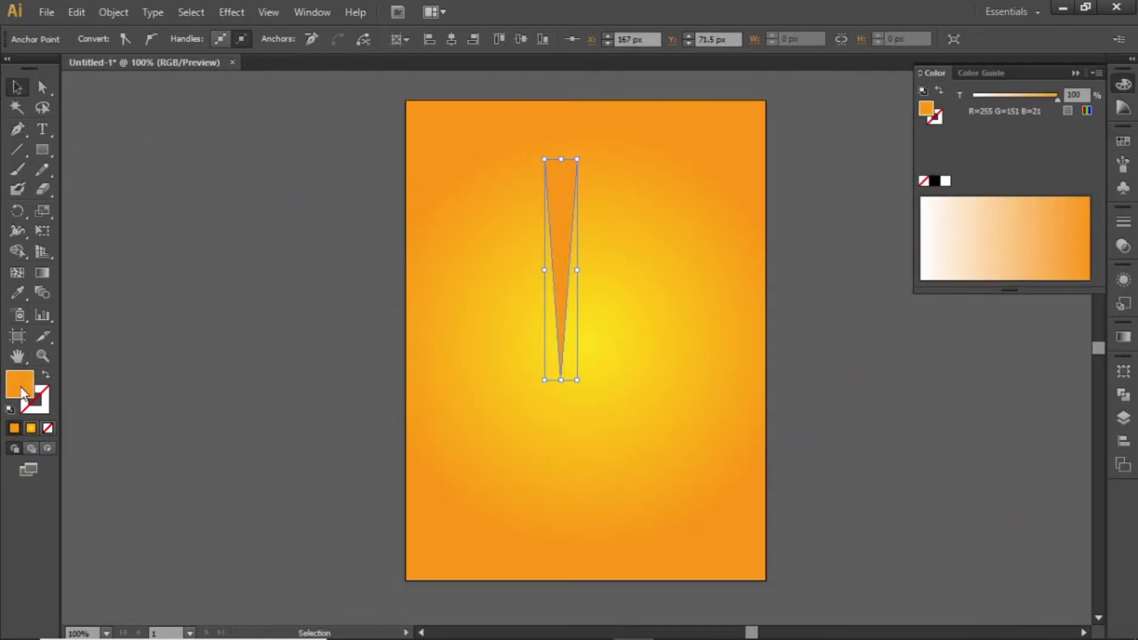
pyautogui.doubleClick(22, 386)
pyautogui.moveTo(153, 253); pyautogui.dragTo(67, 130)
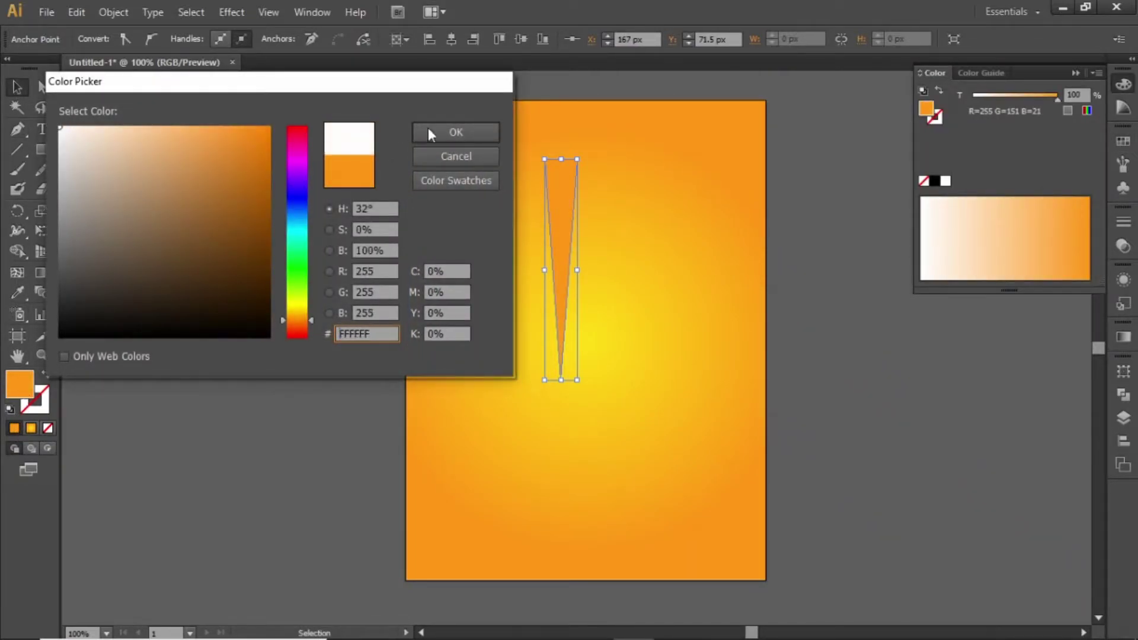
pyautogui.click(452, 132)
pyautogui.click(1075, 73)
pyautogui.click(869, 224)
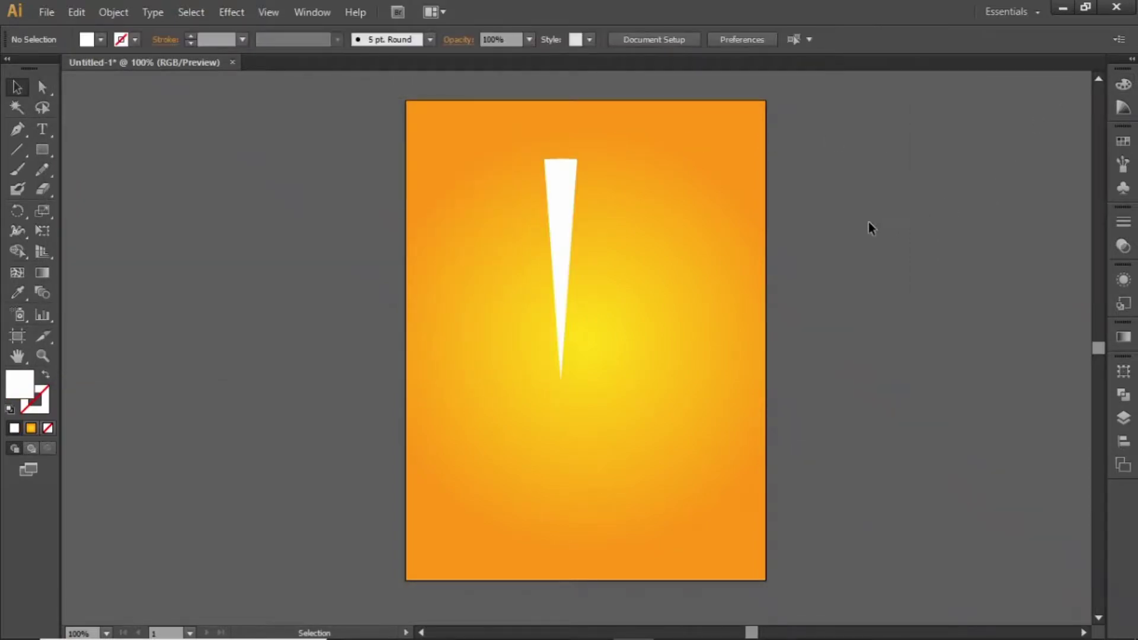
# - Move the triangle up to the artboard's top edge and rotate a copy around a point below it
pyautogui.moveTo(577, 219); pyautogui.dragTo(575, 144)
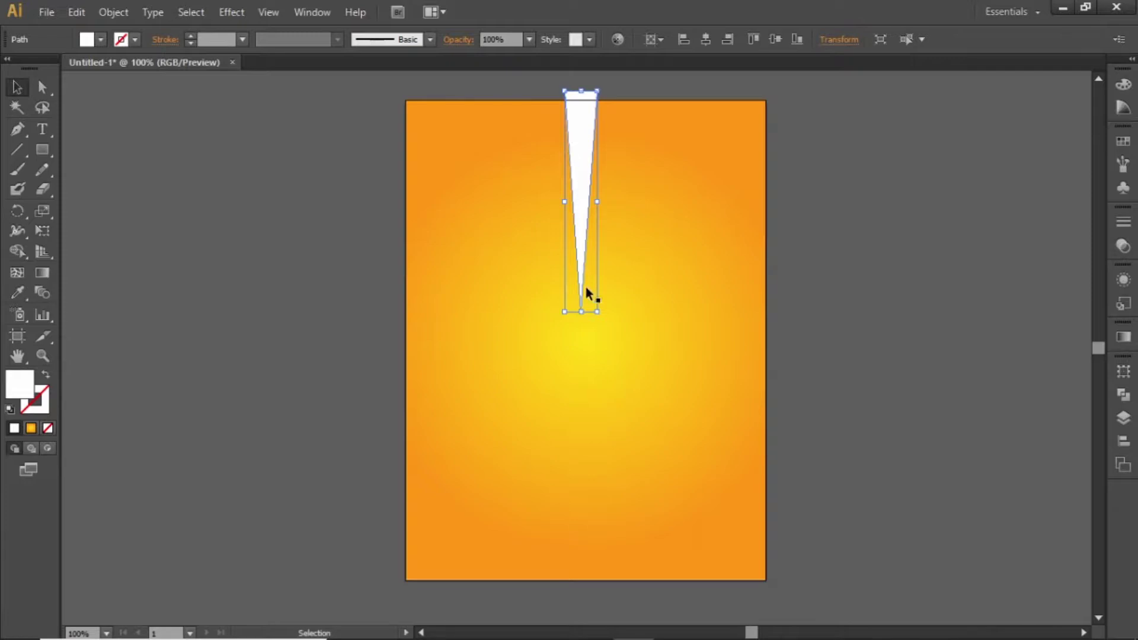
pyautogui.click(22, 206)
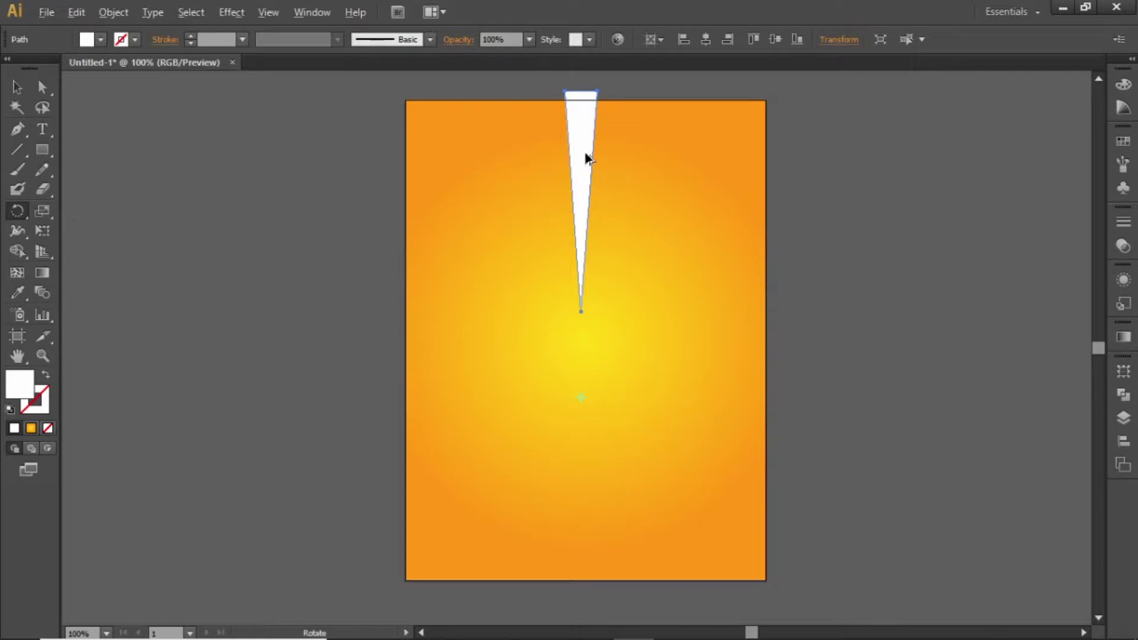
pyautogui.moveTo(587, 157); pyautogui.dragTo(631, 169)
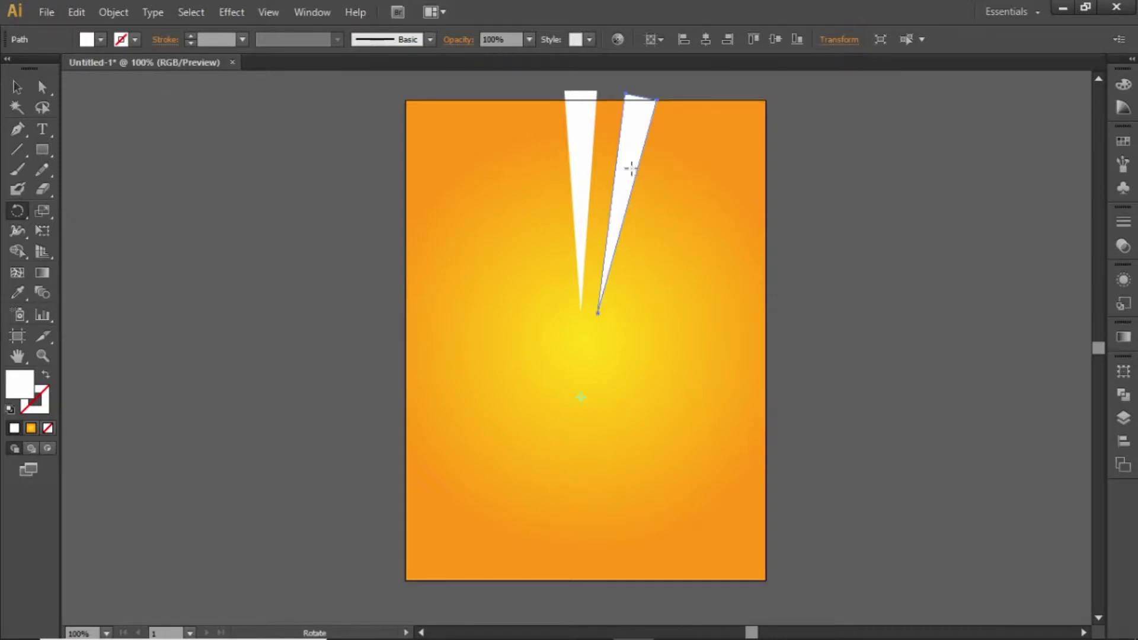
# - Repeat the rotated copy with Ctrl+D to close the circle, then nudge the top ray left
pyautogui.click(17, 87)
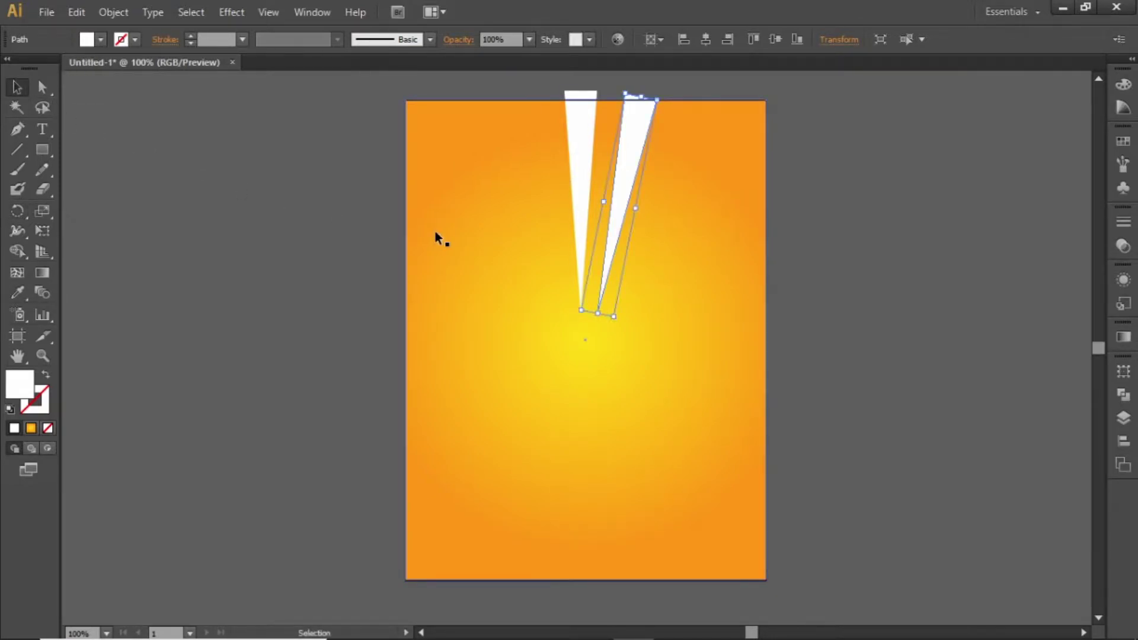
pyautogui.hotkey('ctrl', 'd')
pyautogui.hotkey('ctrl', 'd')
pyautogui.hotkey('ctrl', 'd')
pyautogui.hotkey('ctrl', 'd')
pyautogui.hotkey('ctrl', 'd')
pyautogui.hotkey('ctrl', 'd')
pyautogui.hotkey('ctrl', 'd')
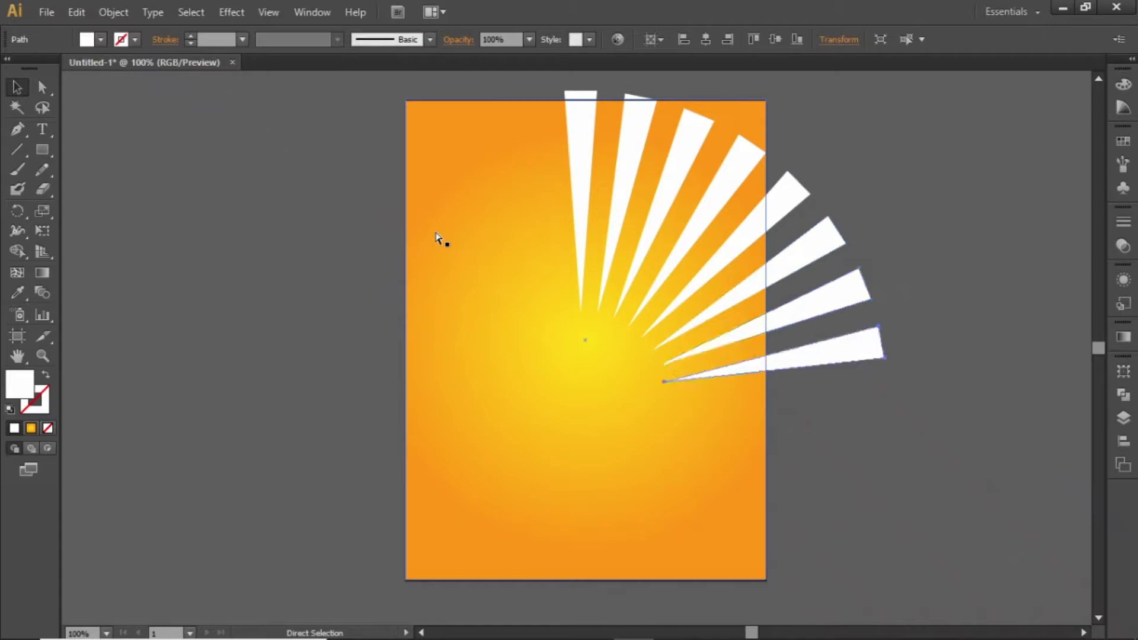
pyautogui.hotkey('ctrl', 'd')
pyautogui.hotkey('ctrl', 'd')
pyautogui.hotkey('ctrl', 'd')
pyautogui.hotkey('ctrl', 'd')
pyautogui.hotkey('ctrl', 'd')
pyautogui.hotkey('ctrl', 'd')
pyautogui.hotkey('ctrl', 'd')
pyautogui.hotkey('ctrl', 'd')
pyautogui.hotkey('ctrl', 'd')
pyautogui.hotkey('ctrl', 'd')
pyautogui.hotkey('ctrl', 'd')
pyautogui.hotkey('ctrl', 'd')
pyautogui.hotkey('ctrl', 'd')
pyautogui.hotkey('ctrl', 'd')
pyautogui.hotkey('ctrl', 'd')
pyautogui.hotkey('ctrl', 'd')
pyautogui.hotkey('ctrl', 'd')
pyautogui.hotkey('ctrl', 'd')
pyautogui.hotkey('ctrl', 'd')
pyautogui.hotkey('ctrl', 'd')
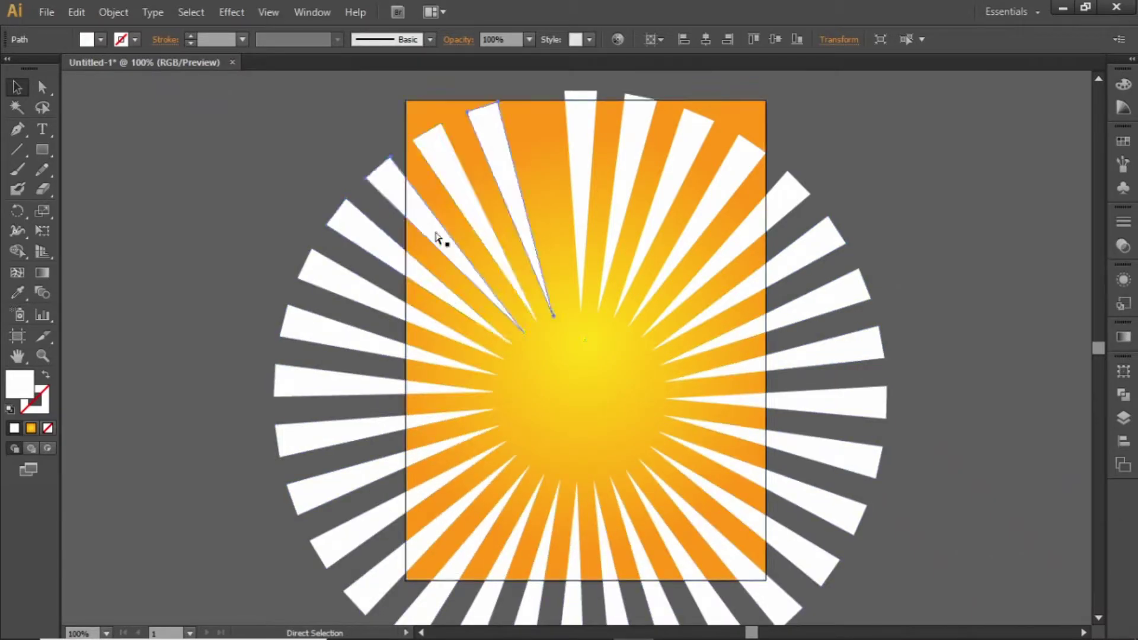
pyautogui.hotkey('ctrl', 'd')
pyautogui.press('v')
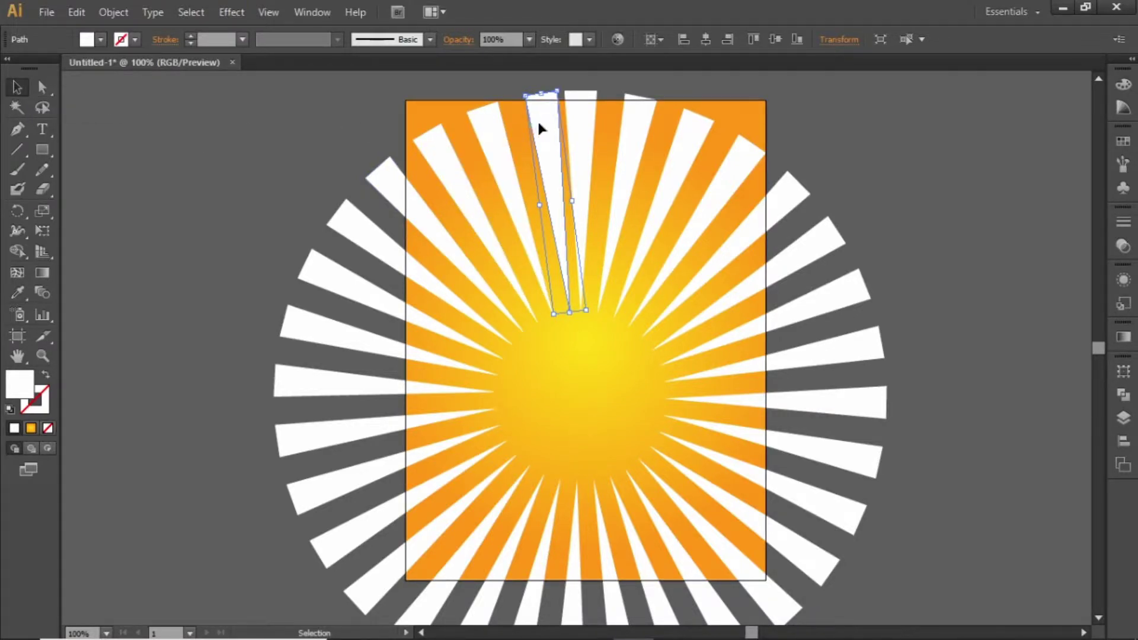
pyautogui.moveTo(538, 123); pyautogui.dragTo(529, 126)
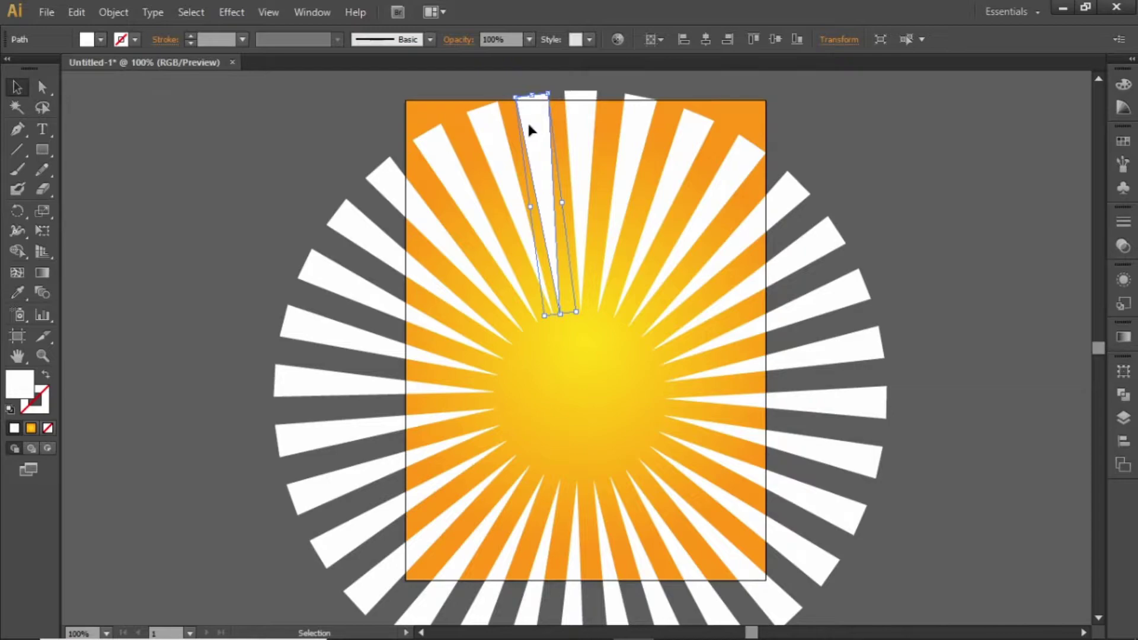
pyautogui.click(268, 133)
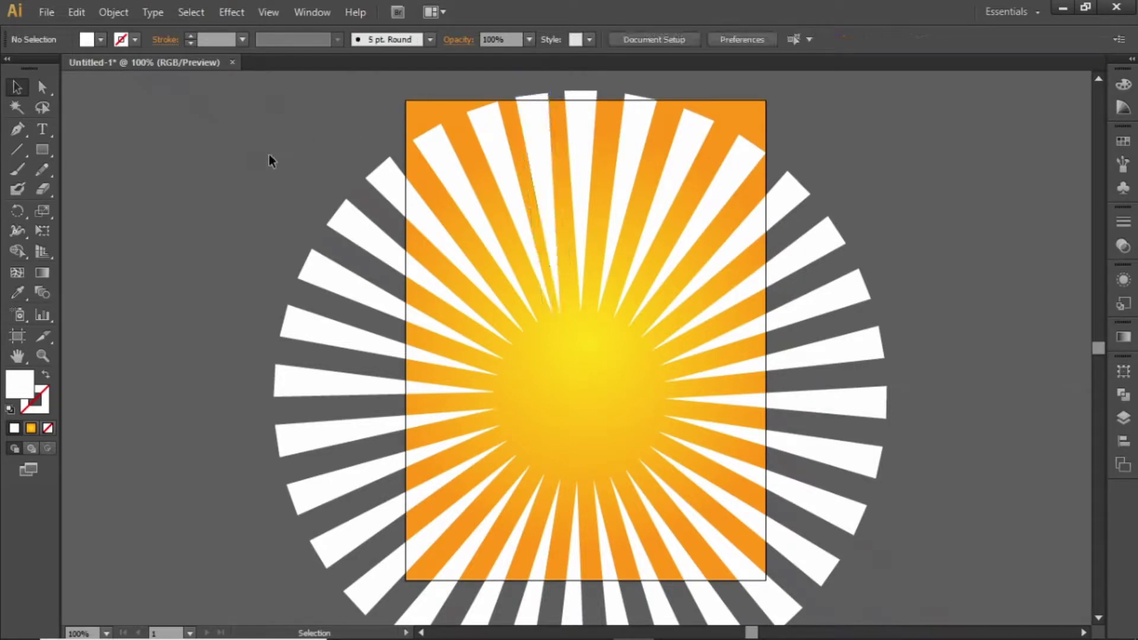
# - Select all the rays, shift them down and right, and group them
pyautogui.click(634, 182)
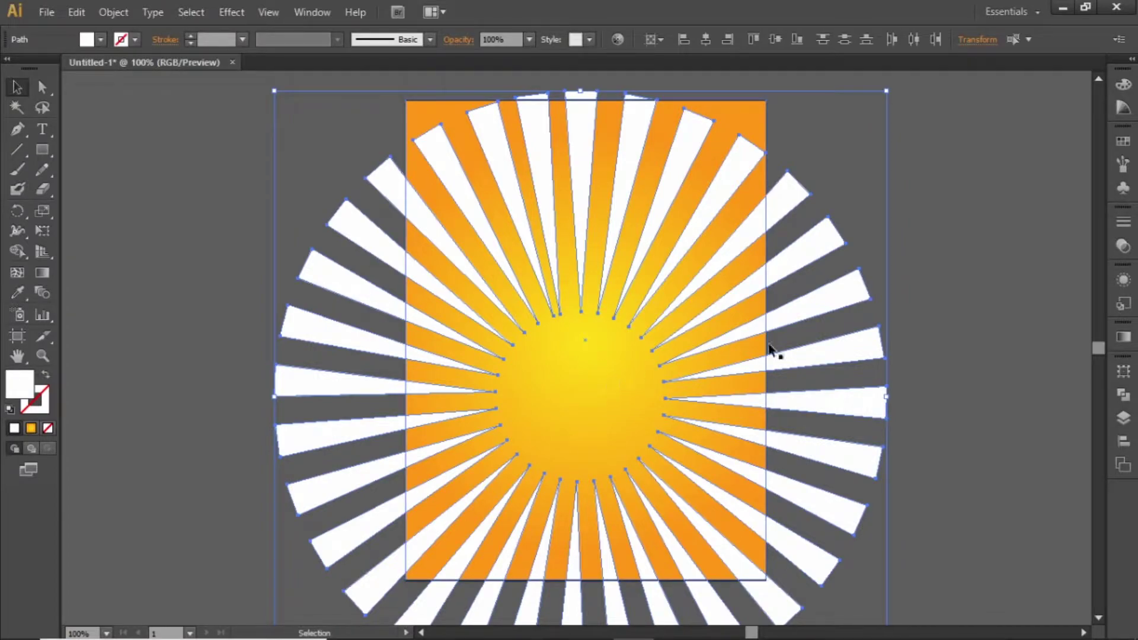
pyautogui.moveTo(588, 130); pyautogui.dragTo(755, 219)
pyautogui.hotkey('ctrl', 'g')
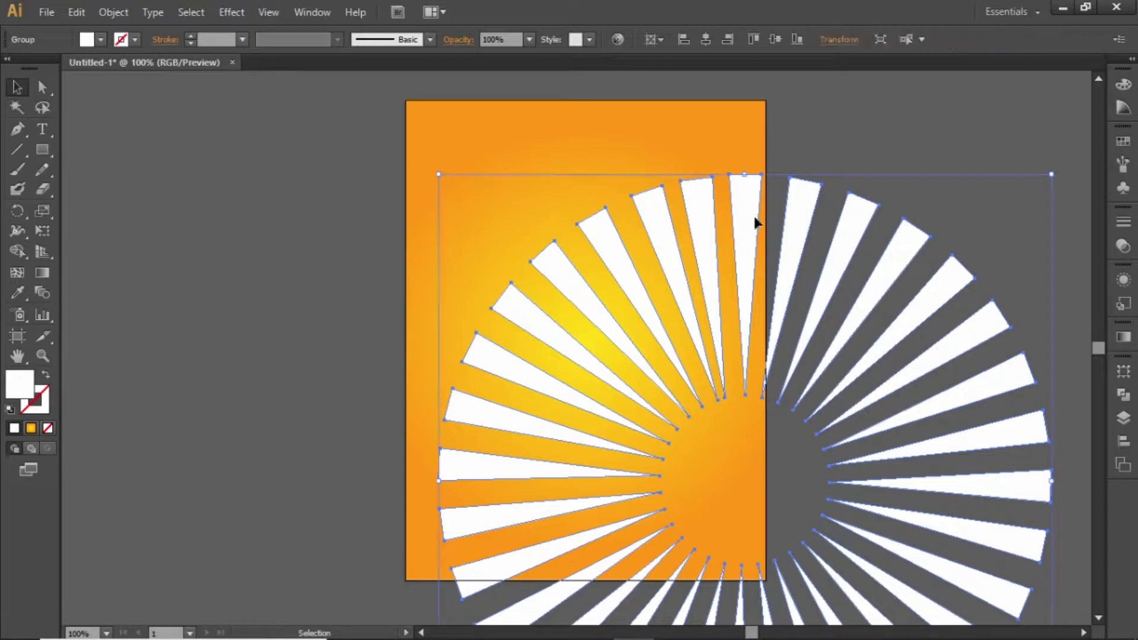
# - Set the sunburst group's opacity to 8%
pyautogui.click(529, 39)
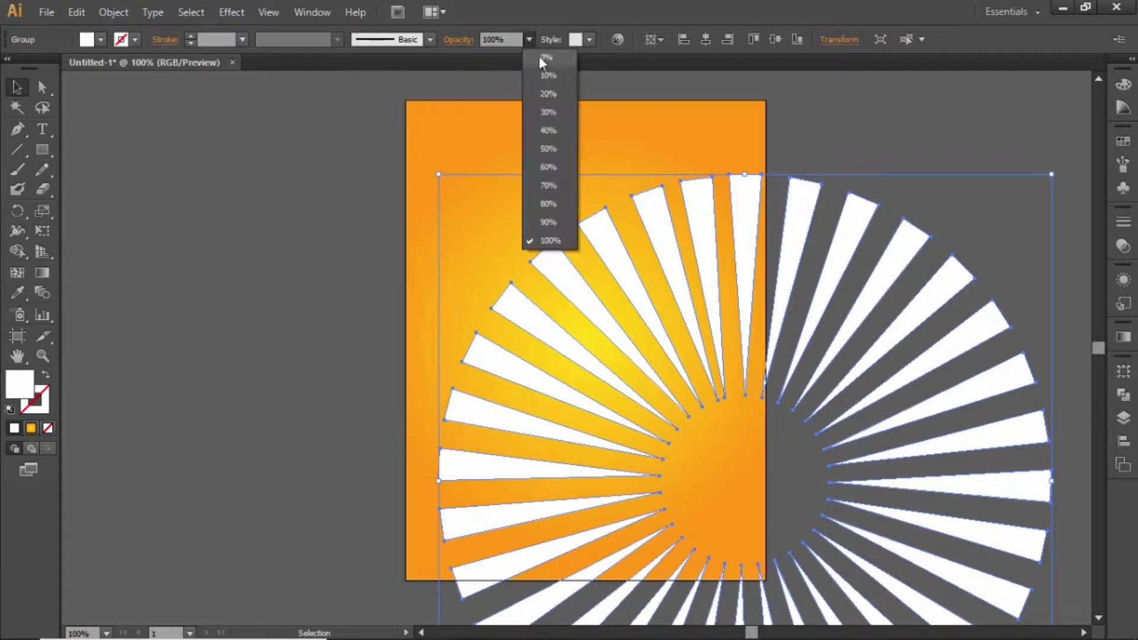
pyautogui.click(543, 73)
pyautogui.click(863, 121)
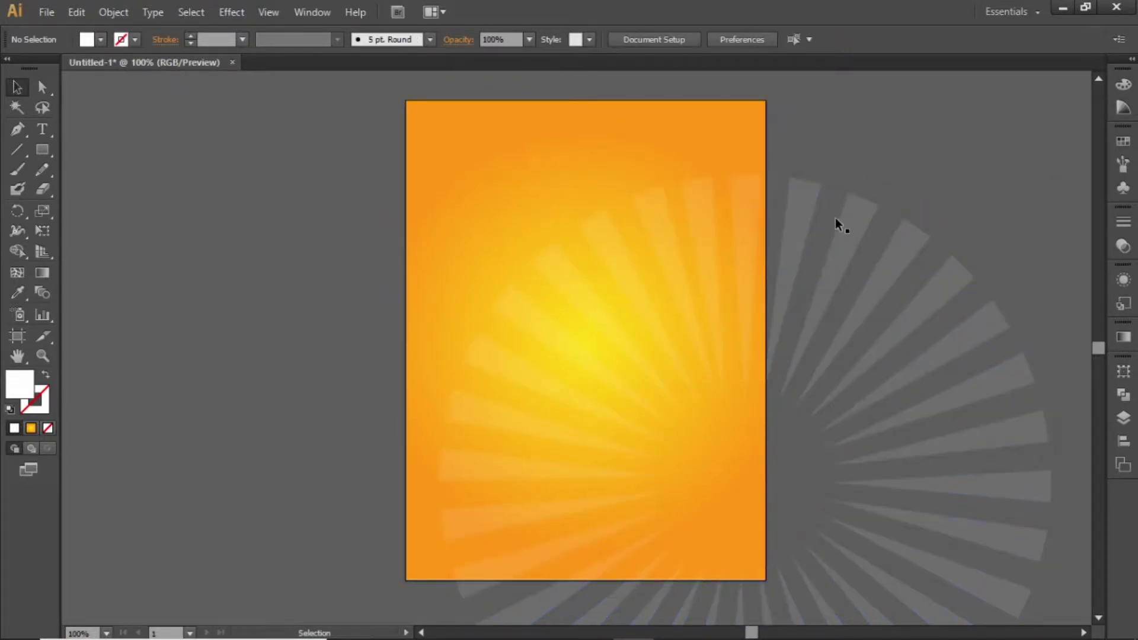
pyautogui.click(839, 235)
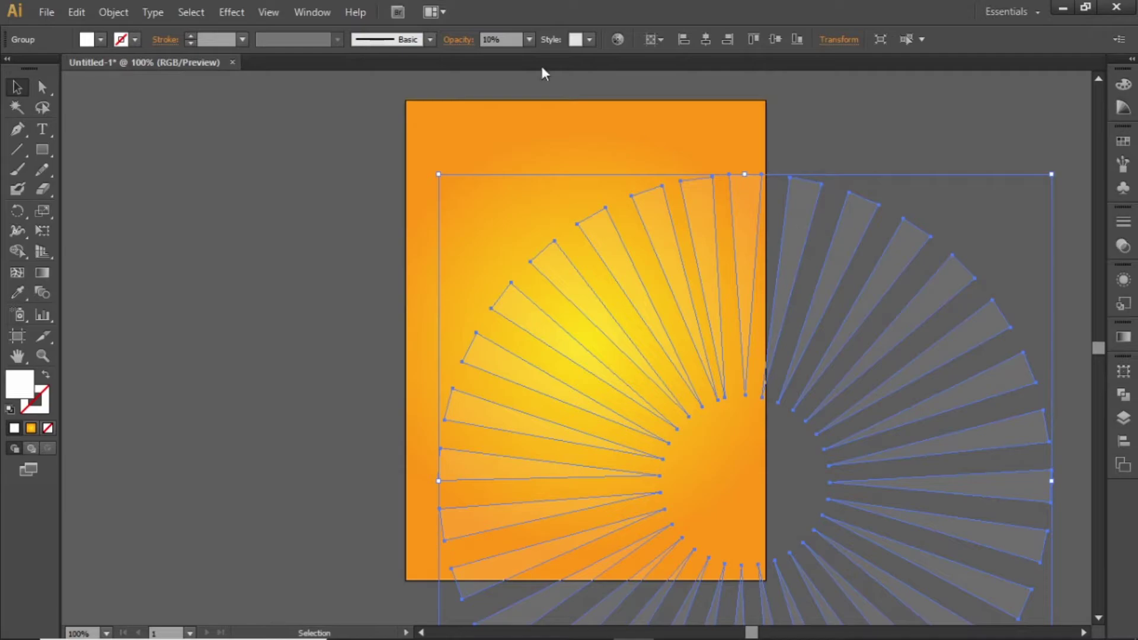
pyautogui.doubleClick(501, 39)
pyautogui.write('8')
pyautogui.press('Return')
# - Centre the sunburst horizontally and vertically on the artboard
pyautogui.click(1123, 442)
pyautogui.click(958, 398)
pyautogui.click(1061, 399)
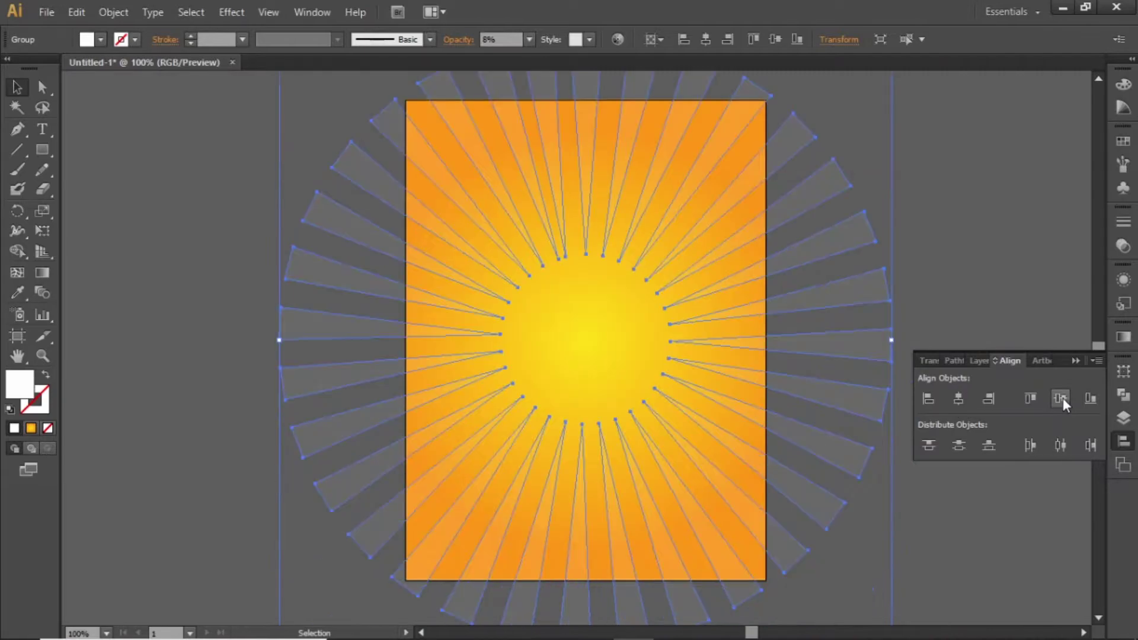
pyautogui.hotkey('ctrl', 'h')
pyautogui.click(1000, 250)
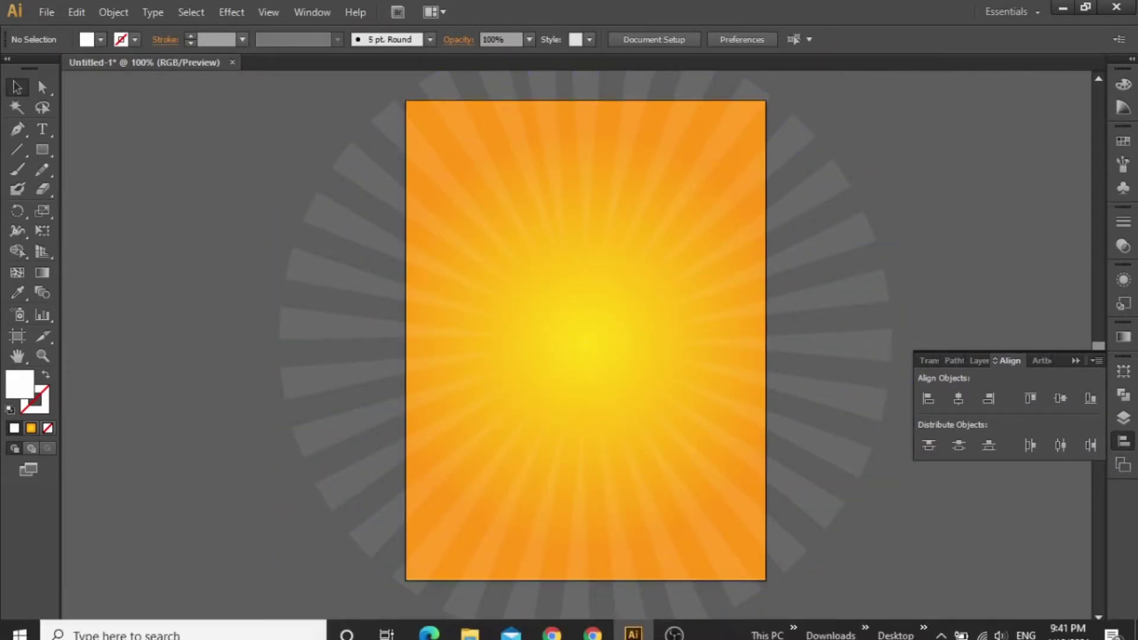
# - Drag Burger.png from the Burger Flyer folder into the flyer
pyautogui.click(465, 629)
pyautogui.click(510, 561)
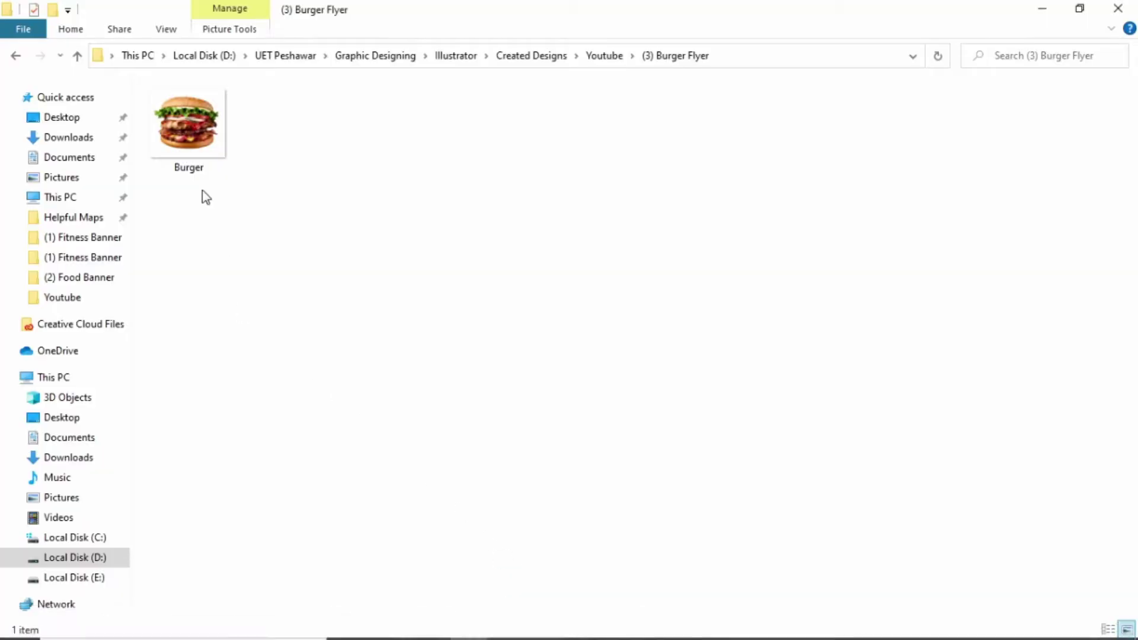
pyautogui.moveTo(188, 133); pyautogui.dragTo(590, 354)
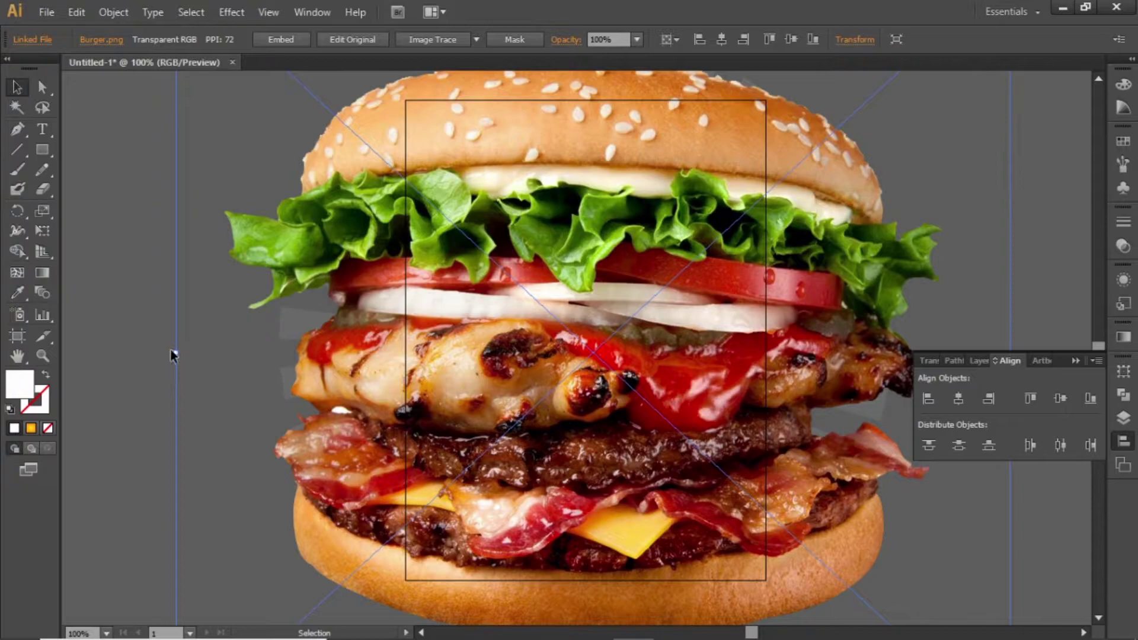
# - Scale the Burger.png photo down and centre it horizontally and vertically on the artboard
pyautogui.moveTo(176, 351); pyautogui.dragTo(431, 369)
pyautogui.moveTo(600, 360); pyautogui.dragTo(592, 352)
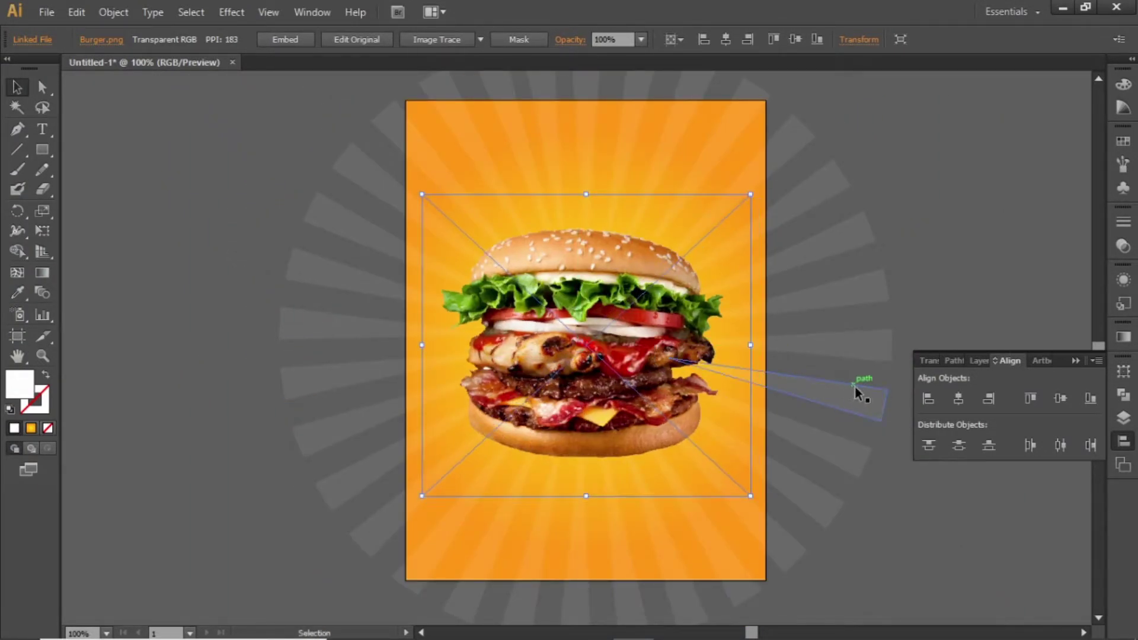
pyautogui.click(955, 403)
pyautogui.click(1059, 406)
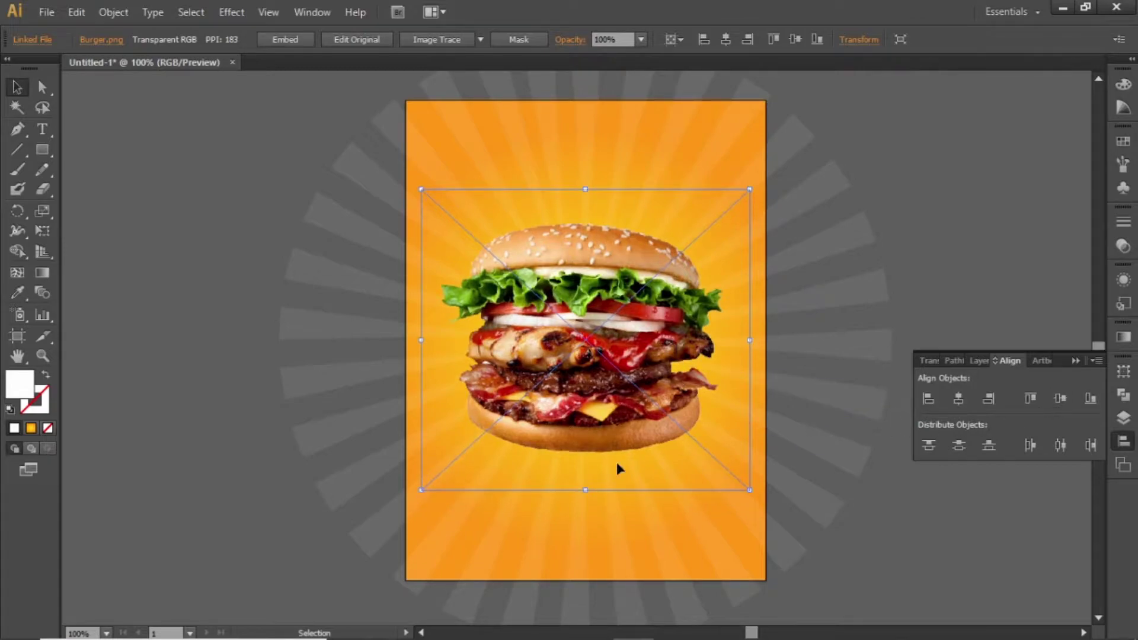
pyautogui.moveTo(585, 490); pyautogui.dragTo(584, 463)
pyautogui.click(942, 279)
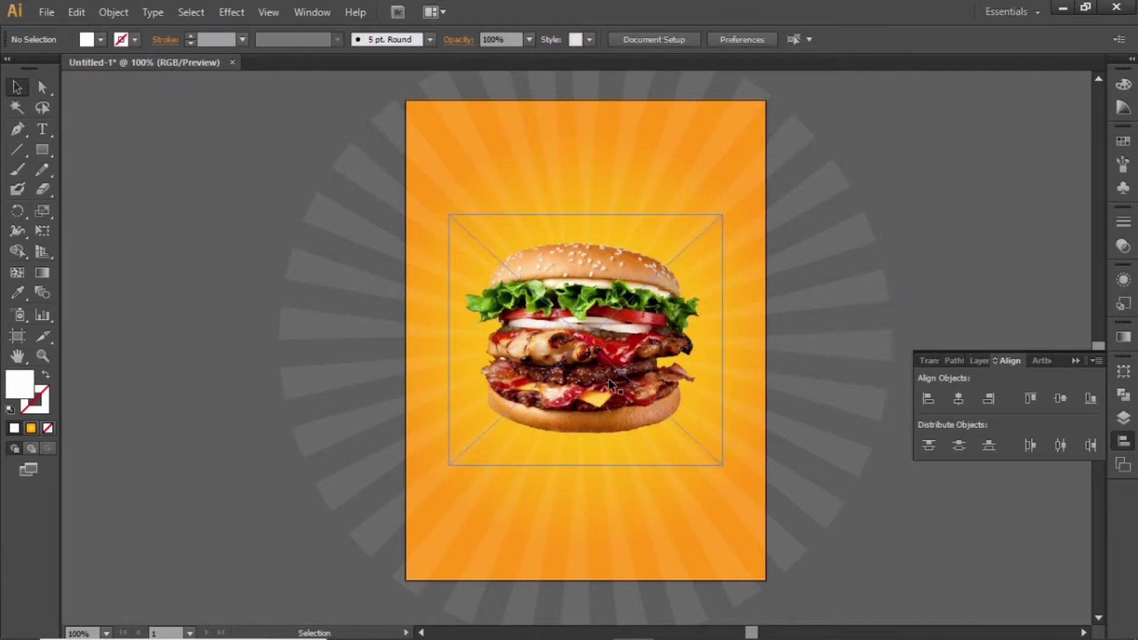
# - Zoom in on the burger's base and draw a wide black-filled ellipse below the bun
pyautogui.press('z')
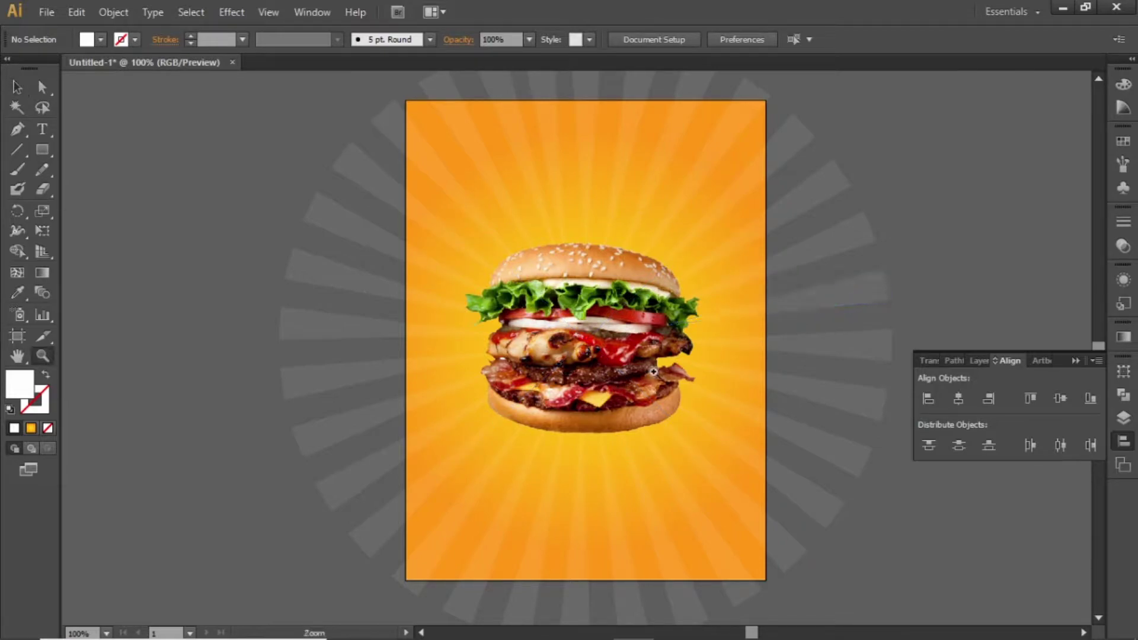
pyautogui.moveTo(427, 381); pyautogui.dragTo(769, 473)
pyautogui.press('v')
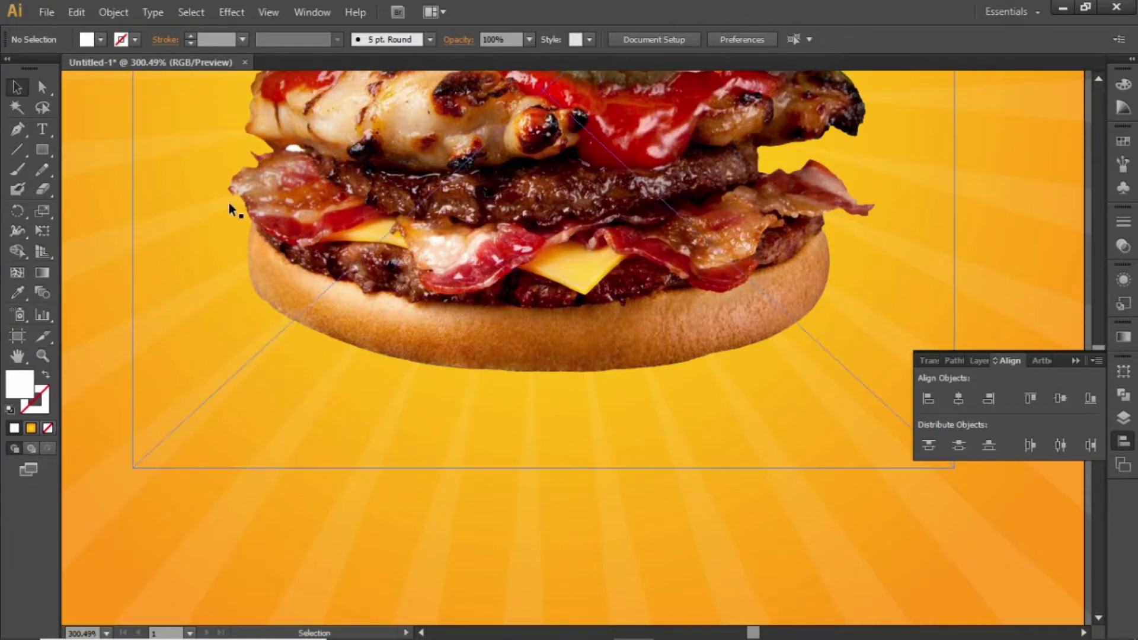
pyautogui.moveTo(46, 154); pyautogui.dragTo(95, 184)
pyautogui.moveTo(245, 330); pyautogui.dragTo(834, 436)
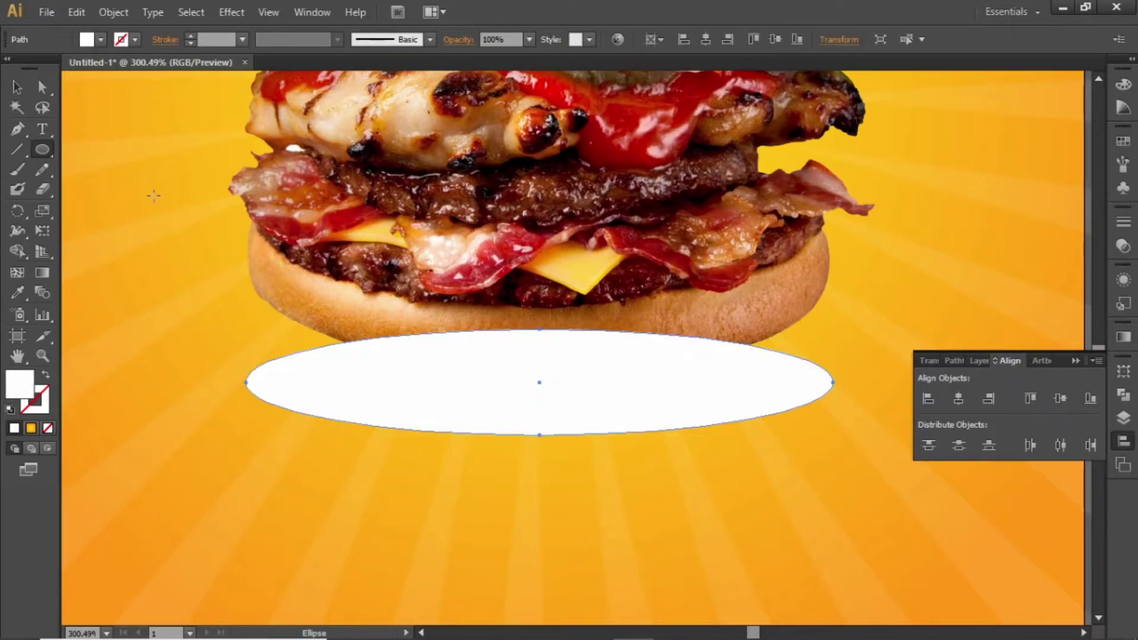
pyautogui.click(18, 89)
pyautogui.doubleClick(18, 392)
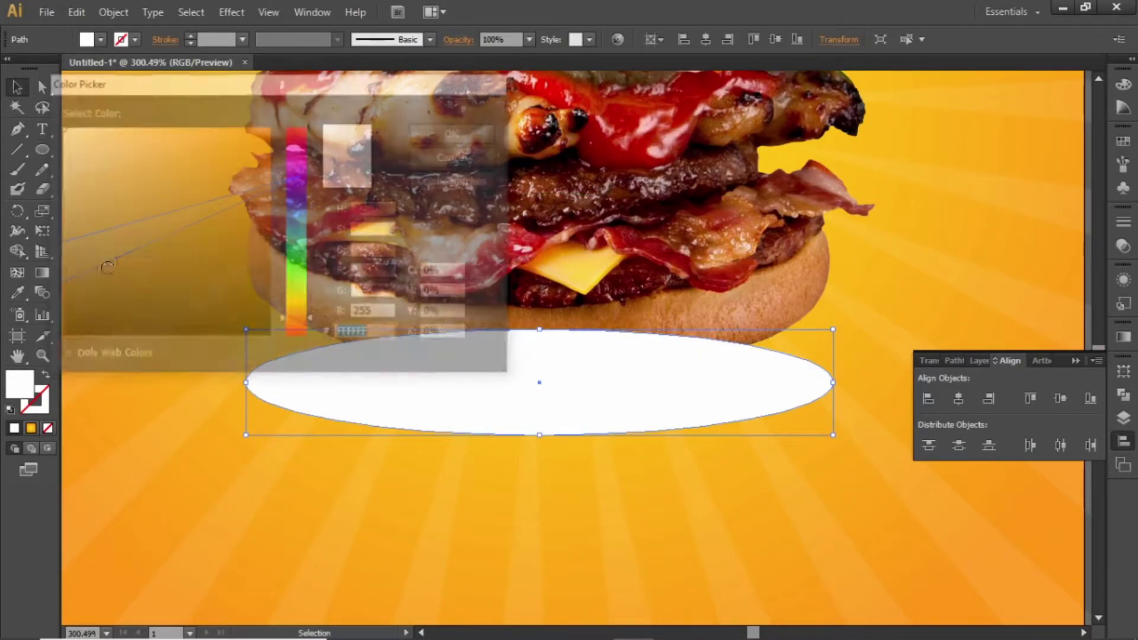
pyautogui.moveTo(163, 309); pyautogui.dragTo(180, 338)
pyautogui.click(440, 138)
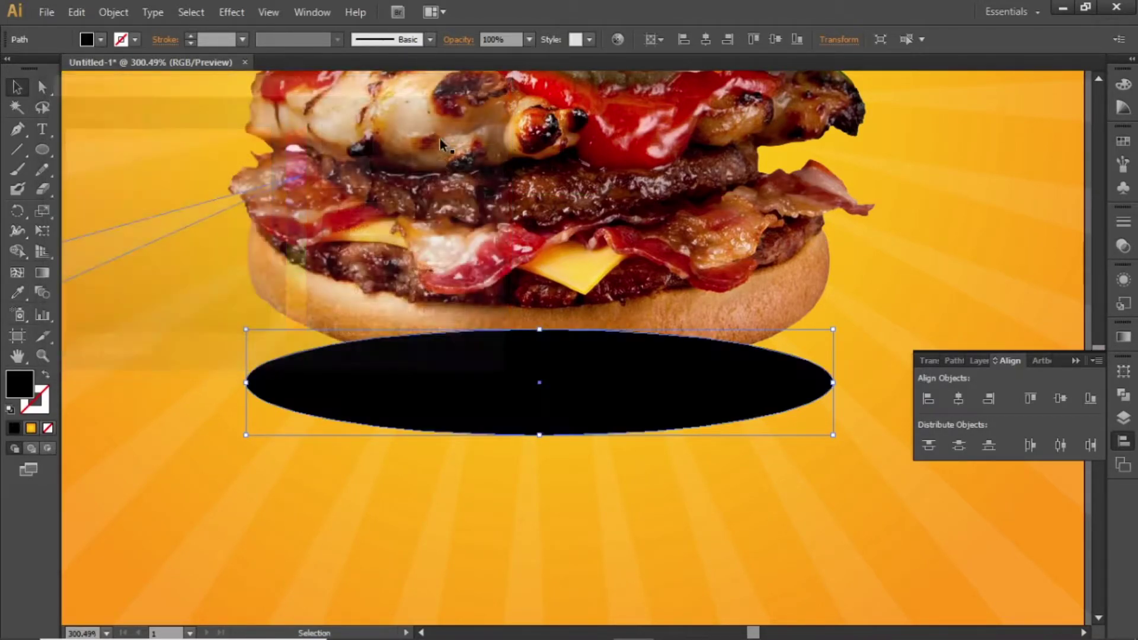
# - Move the ellipse behind the burger in Layers, make it taller, and nudge it up under the bun
pyautogui.click(979, 362)
pyautogui.moveTo(1018, 400); pyautogui.dragTo(1023, 424)
pyautogui.click(1074, 361)
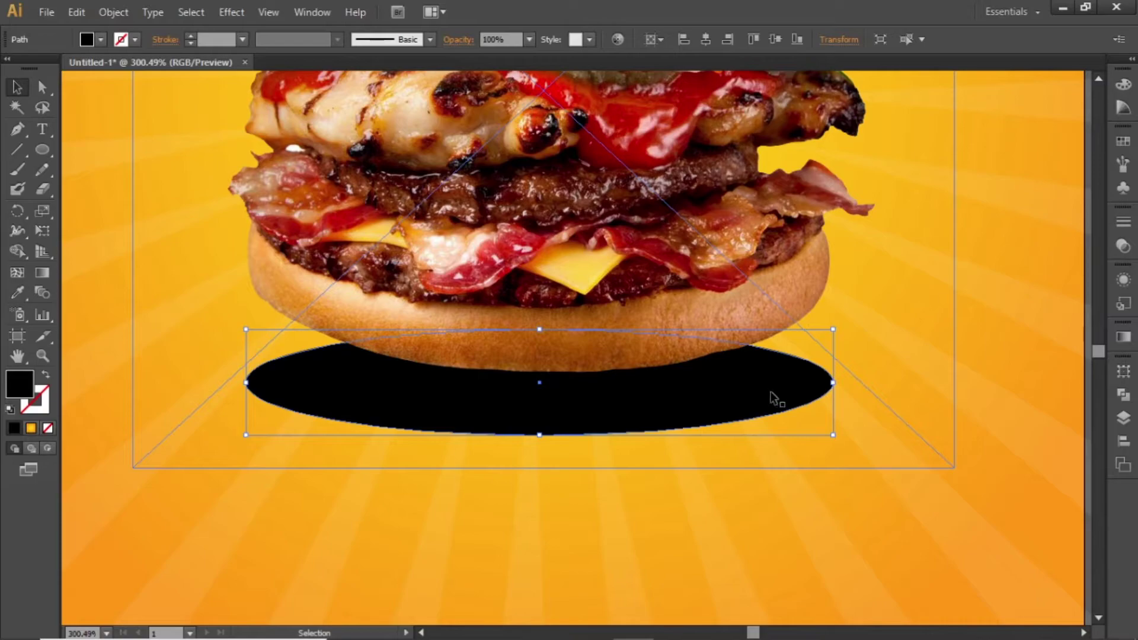
pyautogui.hotkey('shift', 'Up')
pyautogui.hotkey('shift', 'Up')
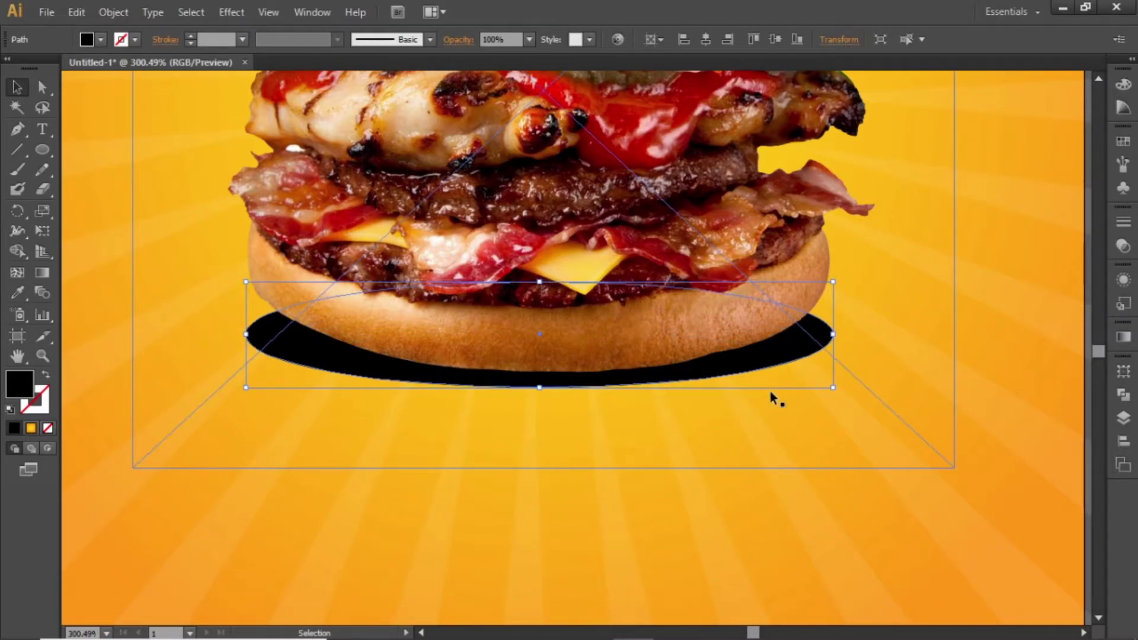
pyautogui.moveTo(539, 387); pyautogui.dragTo(537, 414)
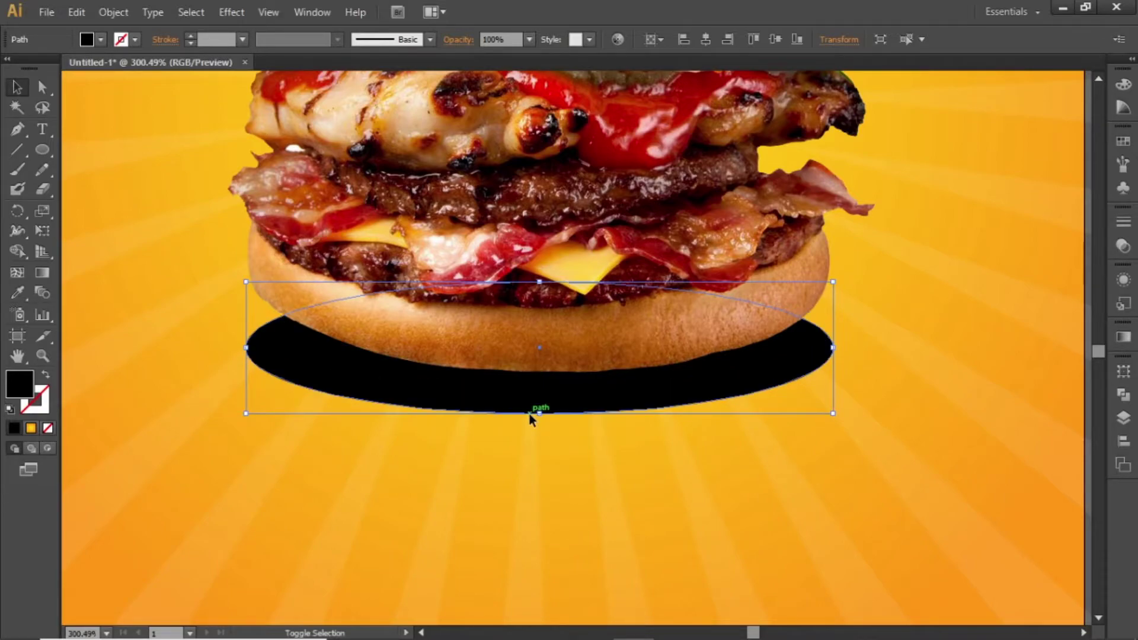
pyautogui.hotkey('shift', 'Up')
pyautogui.press('Up')
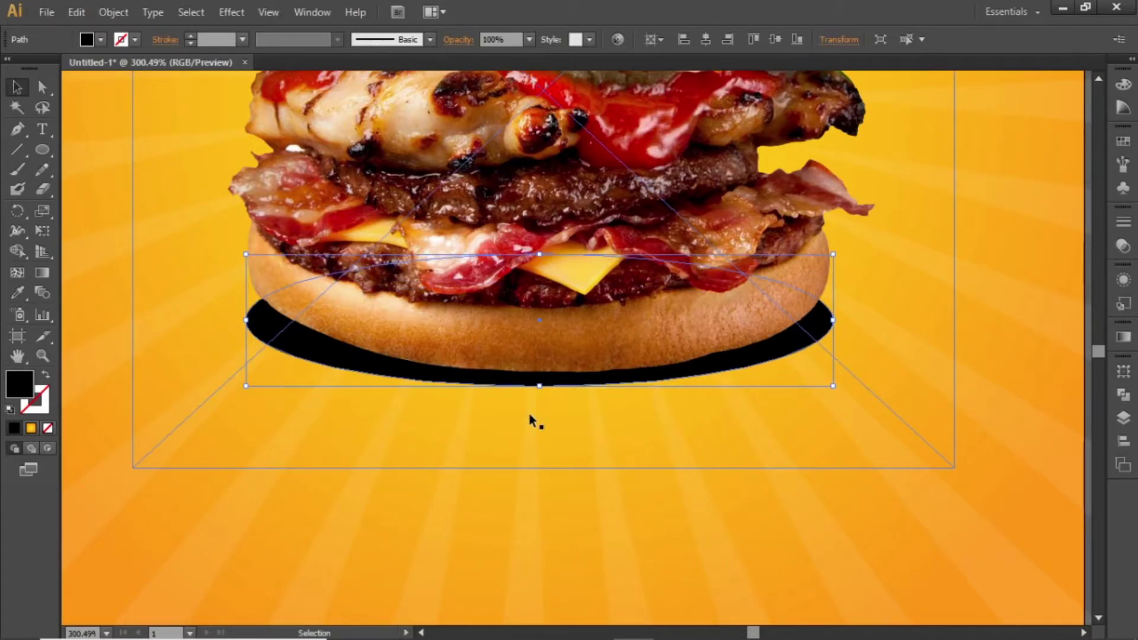
pyautogui.moveTo(539, 385); pyautogui.dragTo(538, 413)
pyautogui.hotkey('shift', 'Up')
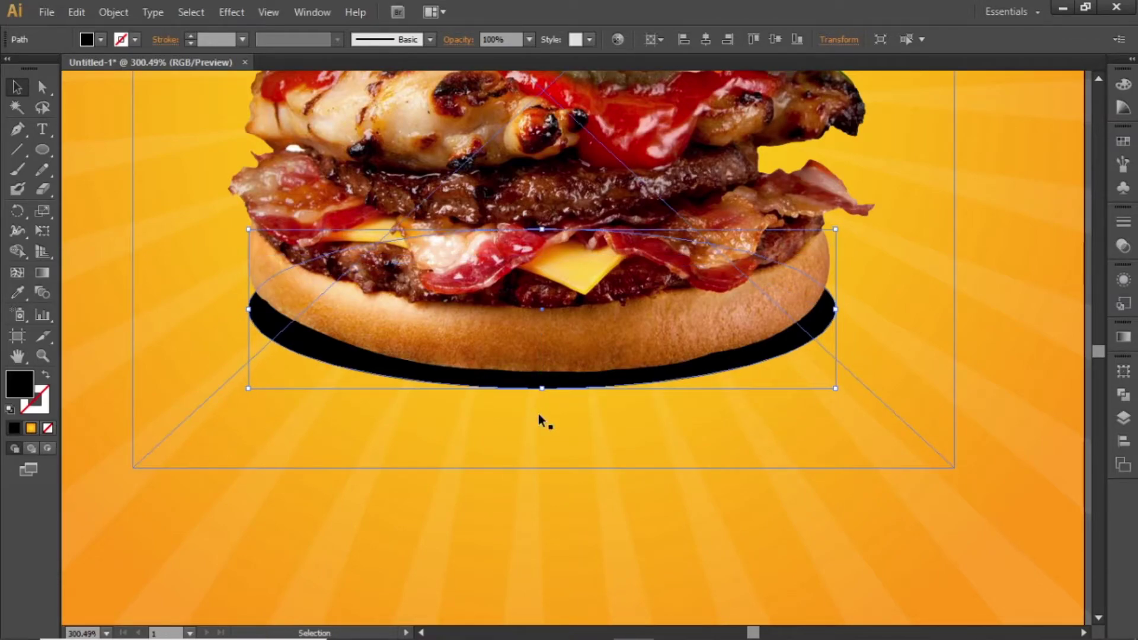
pyautogui.press('Up')
pyautogui.press('Up')
pyautogui.press('Up')
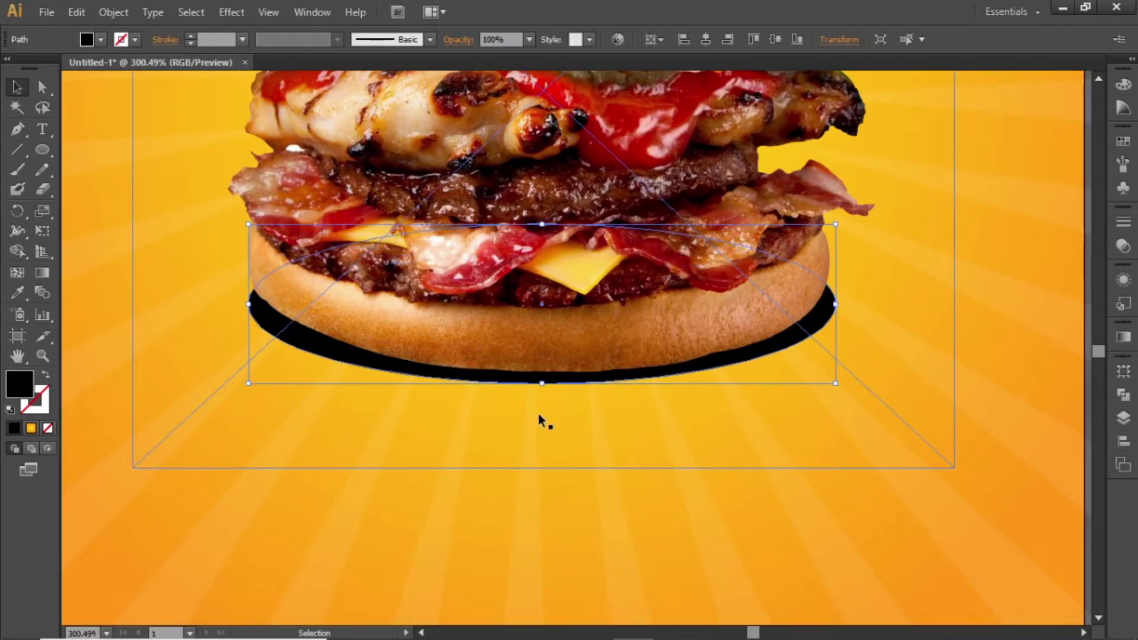
# - Apply Effect > Blur > Gaussian Blur with Preview on and Radius 26 to the black ellipse
pyautogui.click(231, 12)
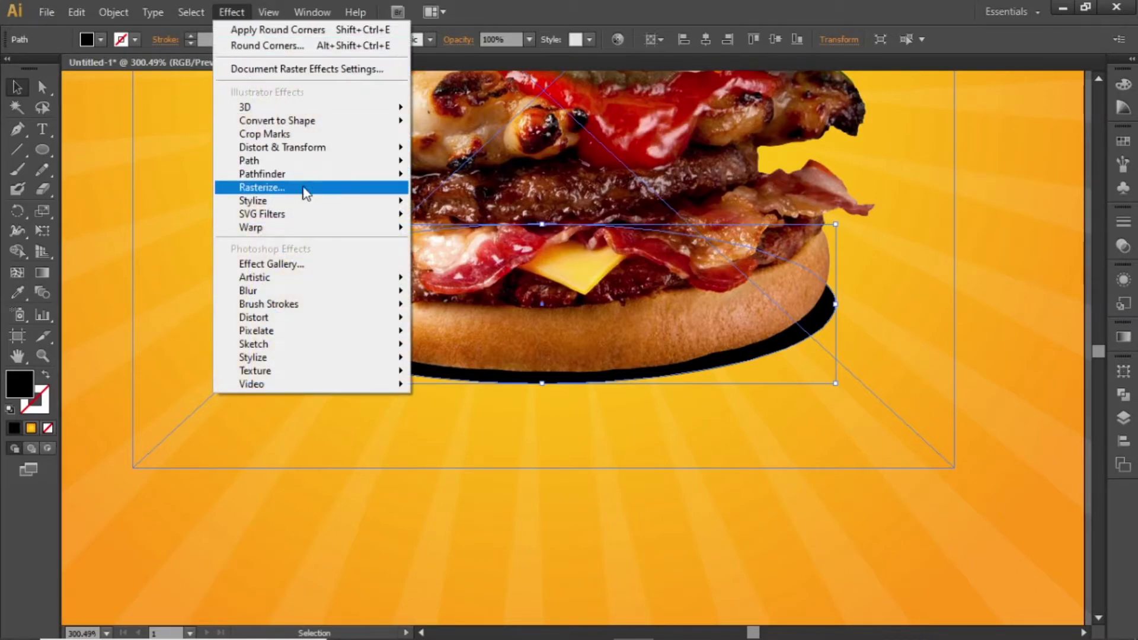
pyautogui.moveTo(332, 292)
pyautogui.click(422, 294)
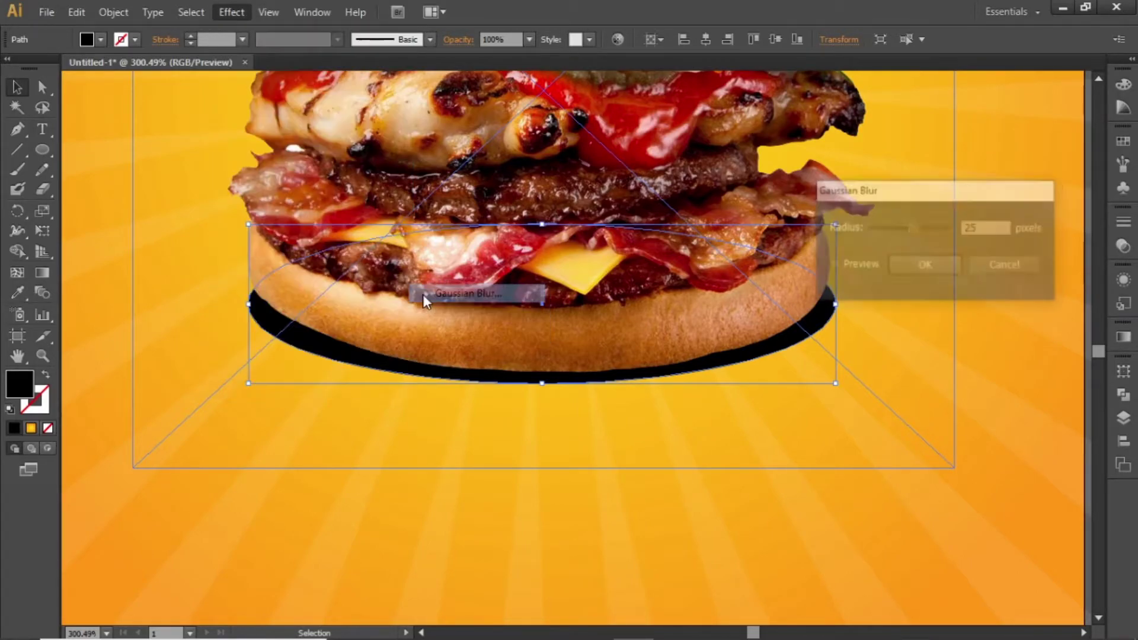
pyautogui.moveTo(921, 191); pyautogui.dragTo(946, 154)
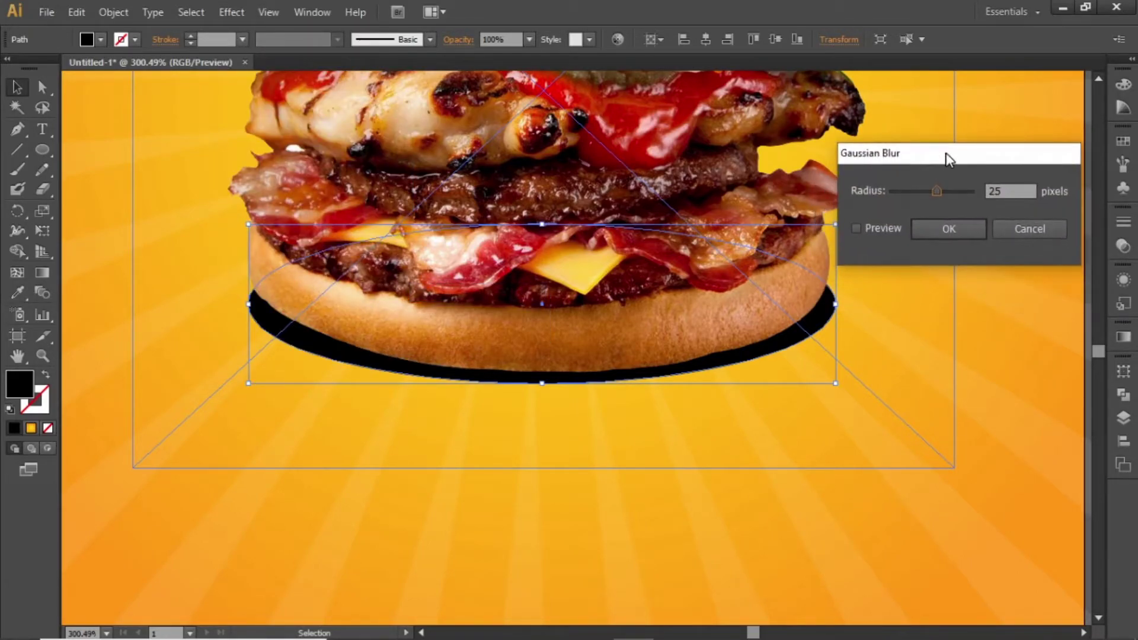
pyautogui.click(885, 233)
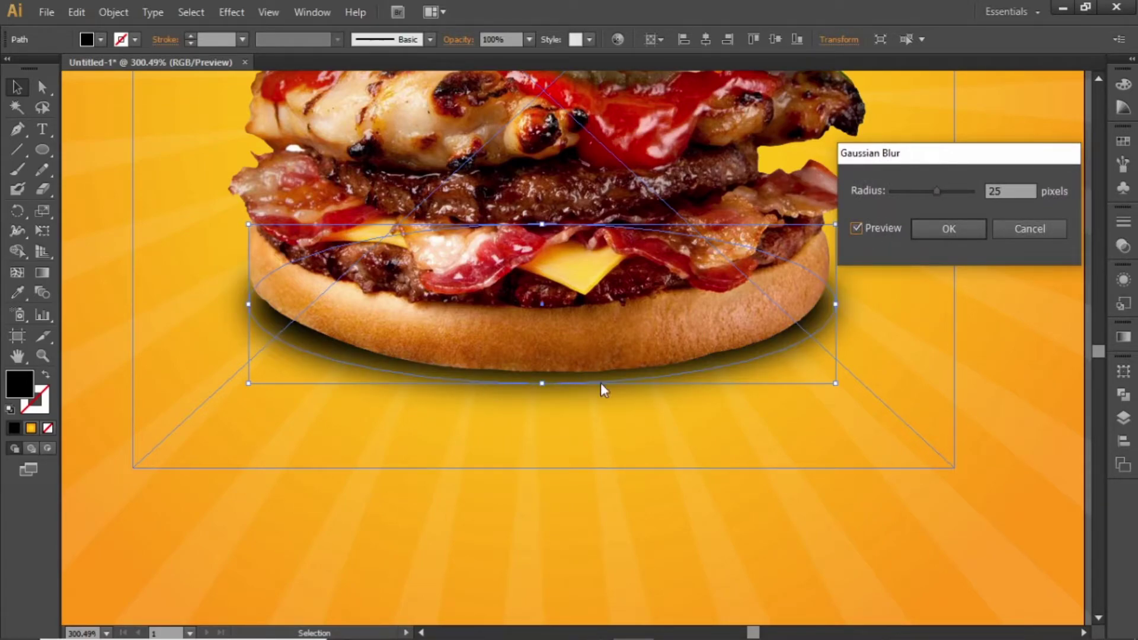
pyautogui.click(1004, 191)
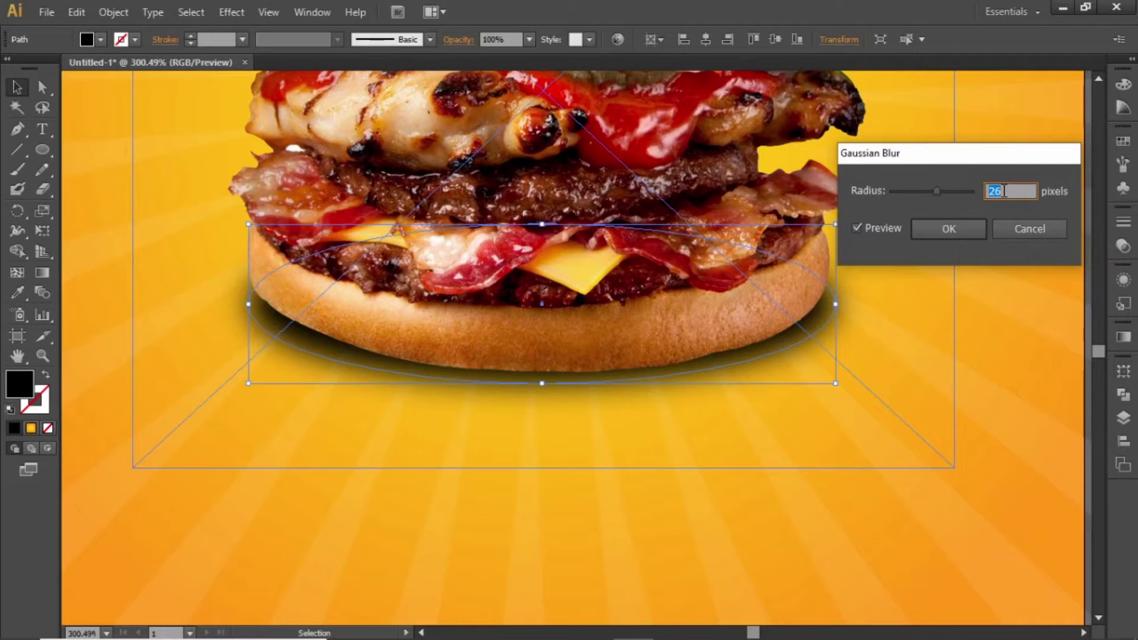
pyautogui.press('Return')
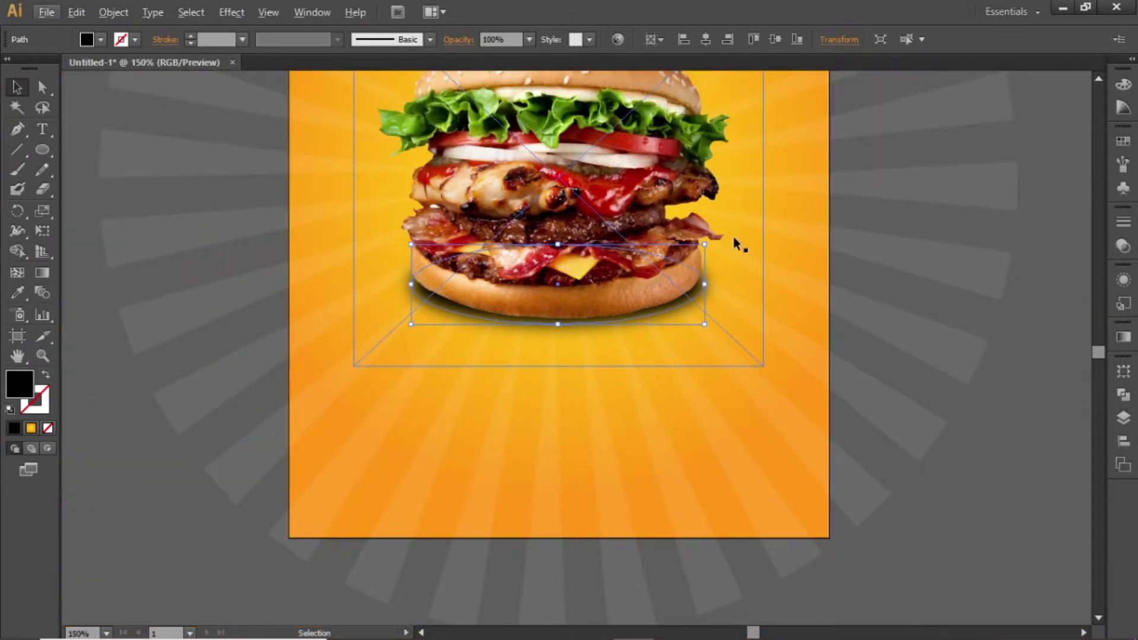
# - Select the shadow path in the Layers list and nudge it slightly right with the arrow keys
pyautogui.click(676, 208)
pyautogui.click(1011, 252)
pyautogui.click(1002, 299)
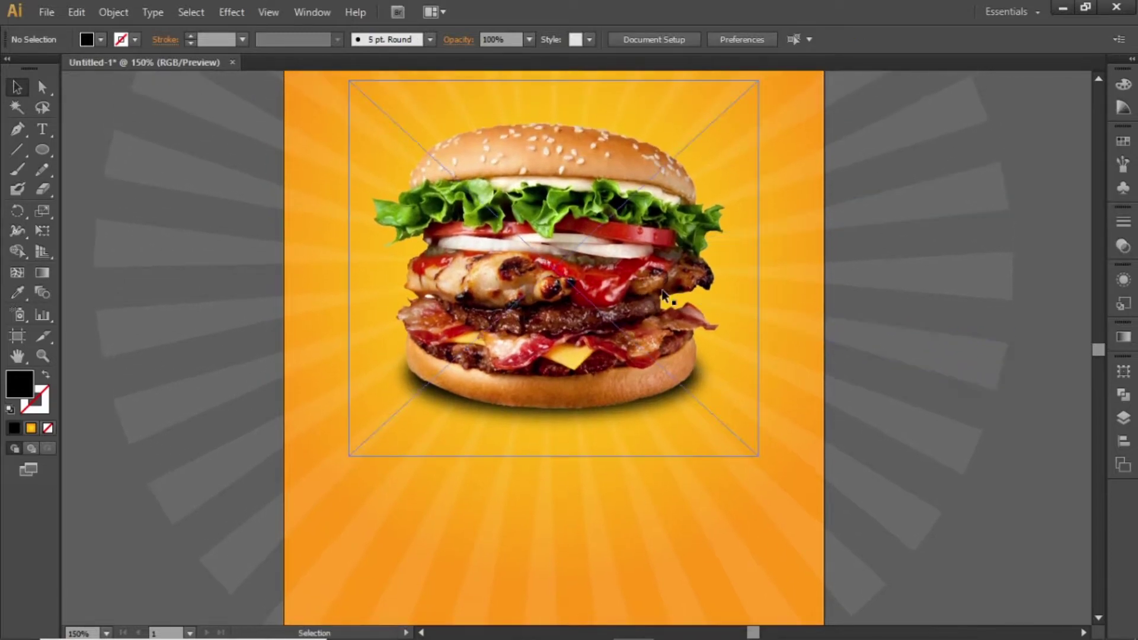
pyautogui.click(1118, 420)
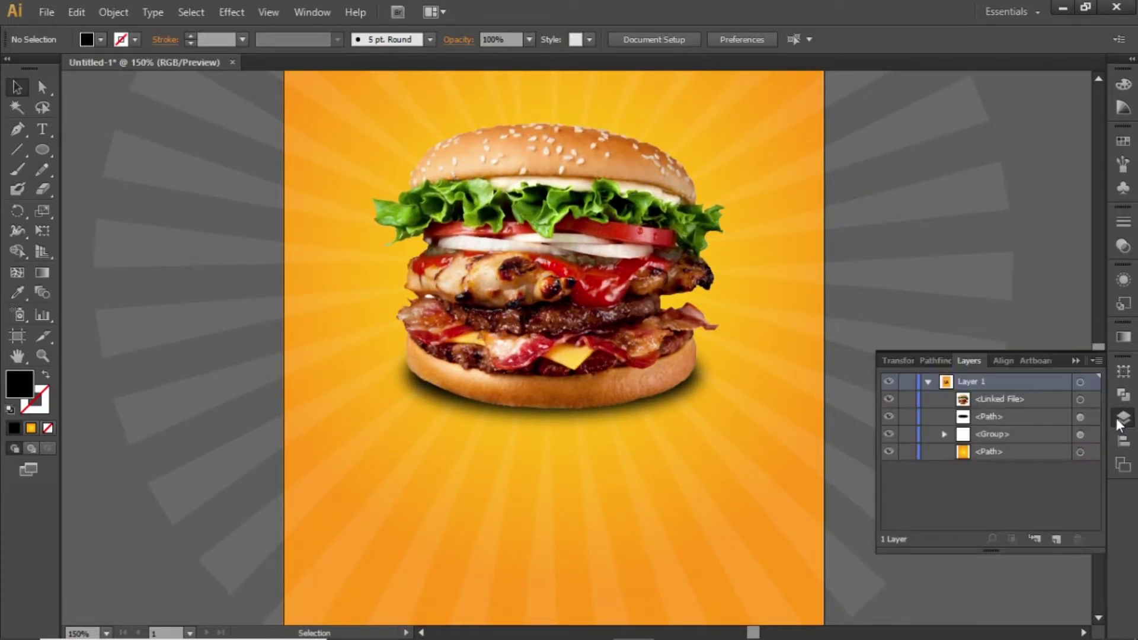
pyautogui.click(1081, 417)
pyautogui.press('Up')
pyautogui.press('Up')
pyautogui.press('Up')
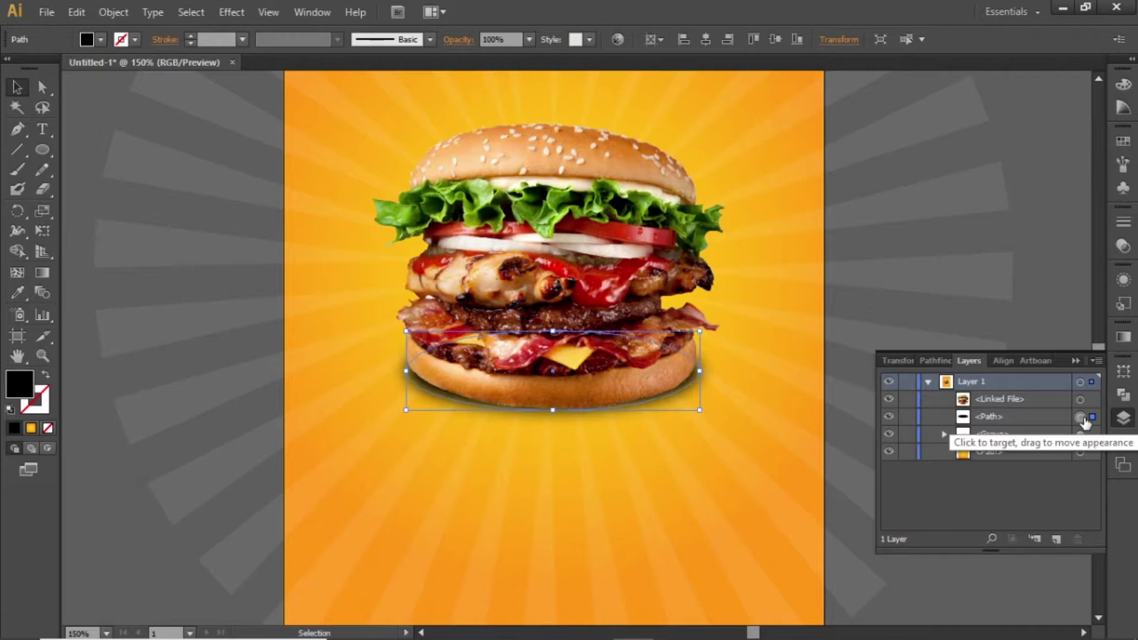
pyautogui.press('Down')
pyautogui.press('Down')
pyautogui.press('Right')
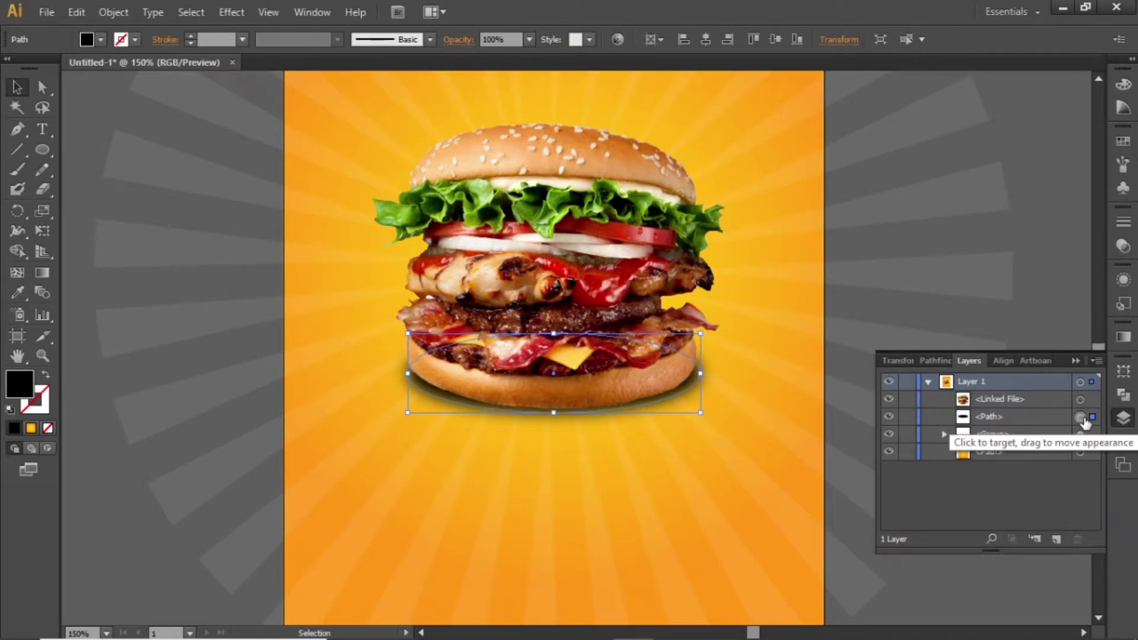
pyautogui.click(1051, 297)
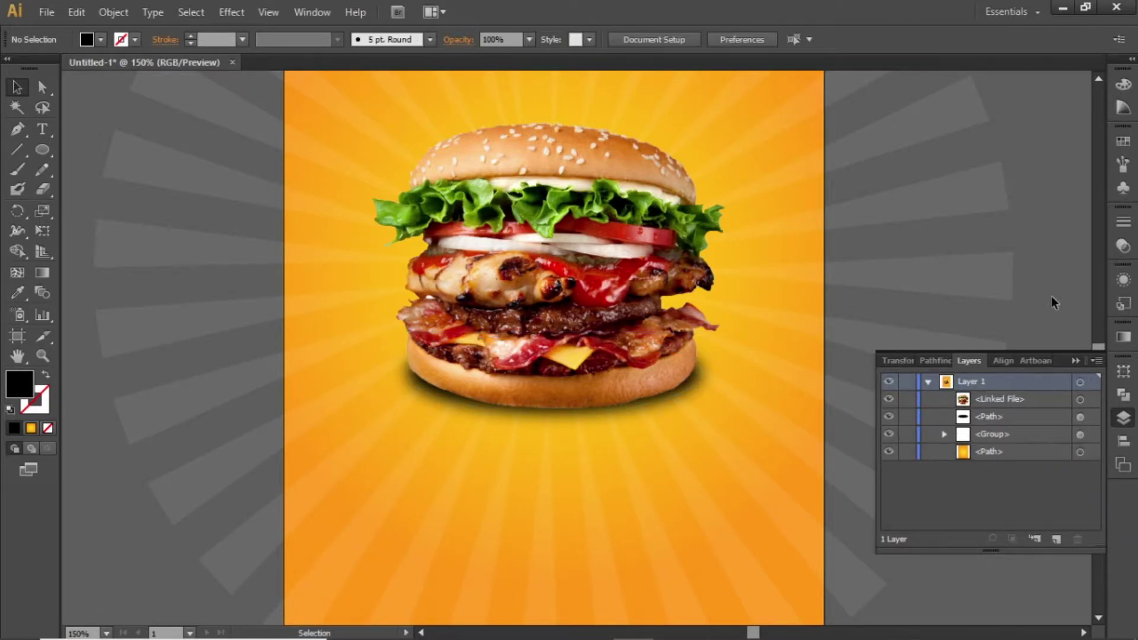
pyautogui.click(1072, 361)
# - Zoom and pan the view to recentre the artboard and show its top
pyautogui.scroll(-1, 606, 371)
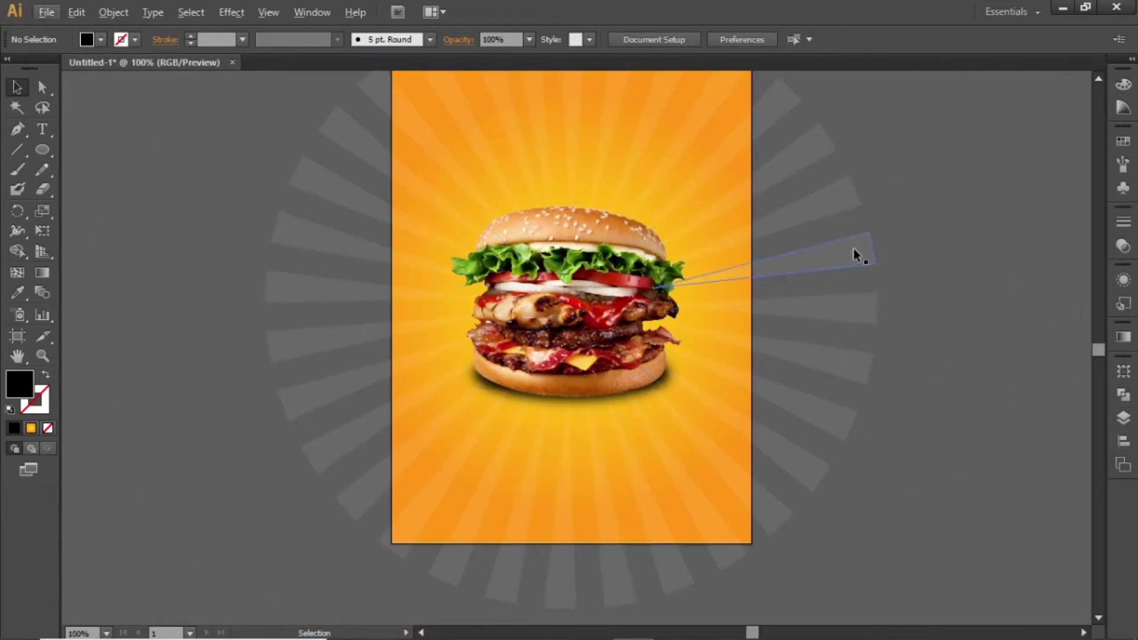
pyautogui.moveTo(620, 243); pyautogui.dragTo(605, 288)
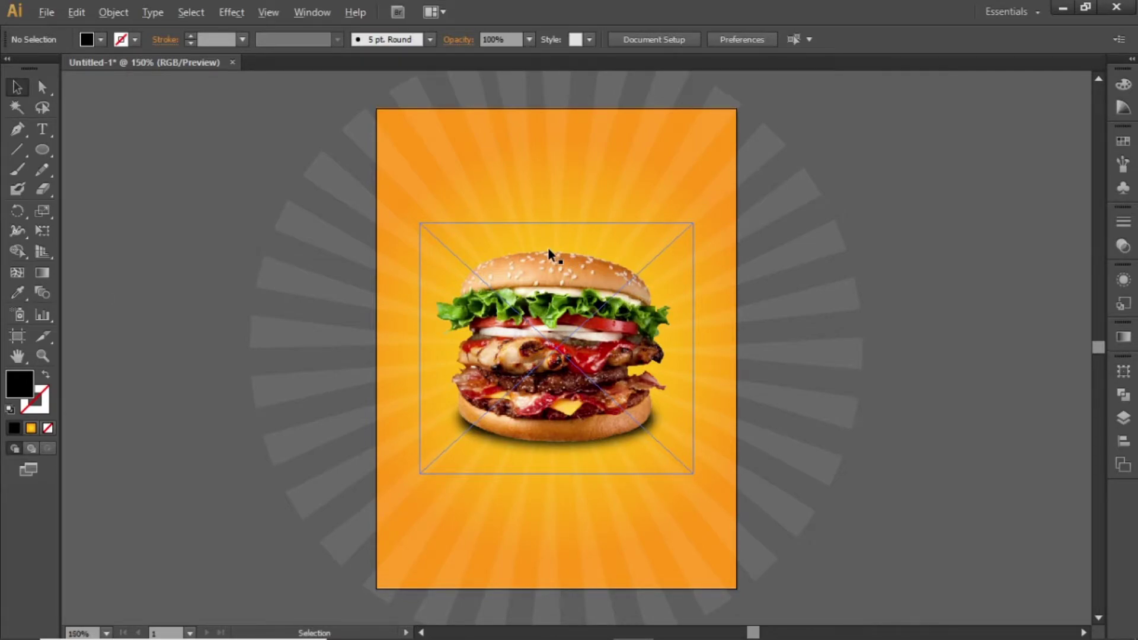
pyautogui.scroll(1, 547, 248)
pyautogui.click(571, 215)
pyautogui.press('space')
pyautogui.moveTo(571, 219); pyautogui.dragTo(571, 247)
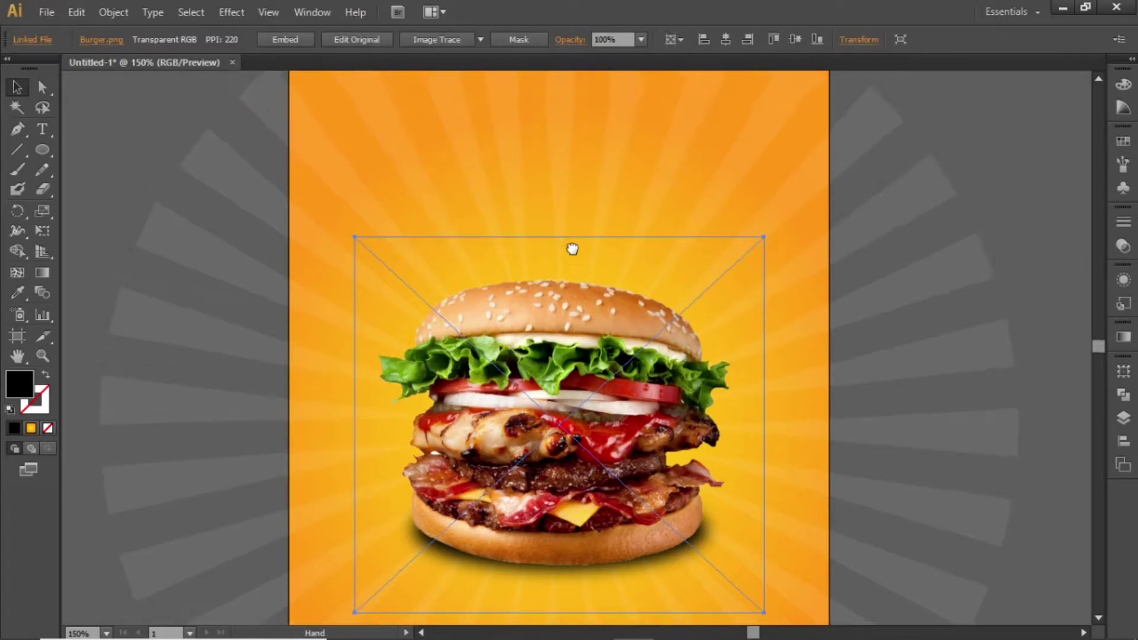
pyautogui.click(176, 127)
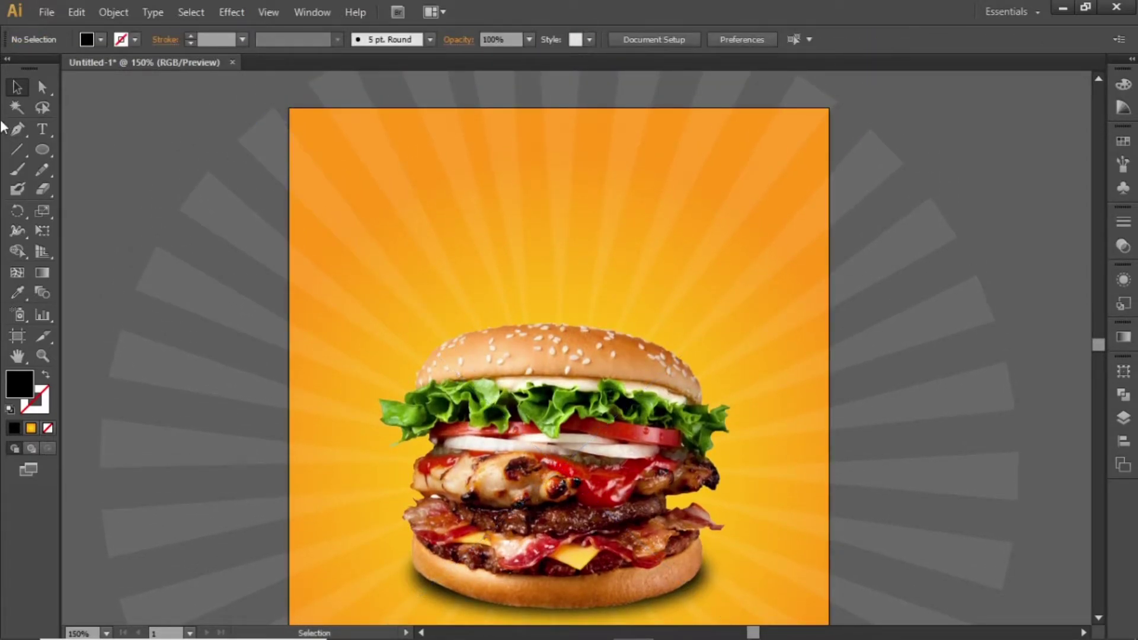
# - Type 'Delisious Food', move it above the burger, and set its font to Chocolatines
pyautogui.click(42, 128)
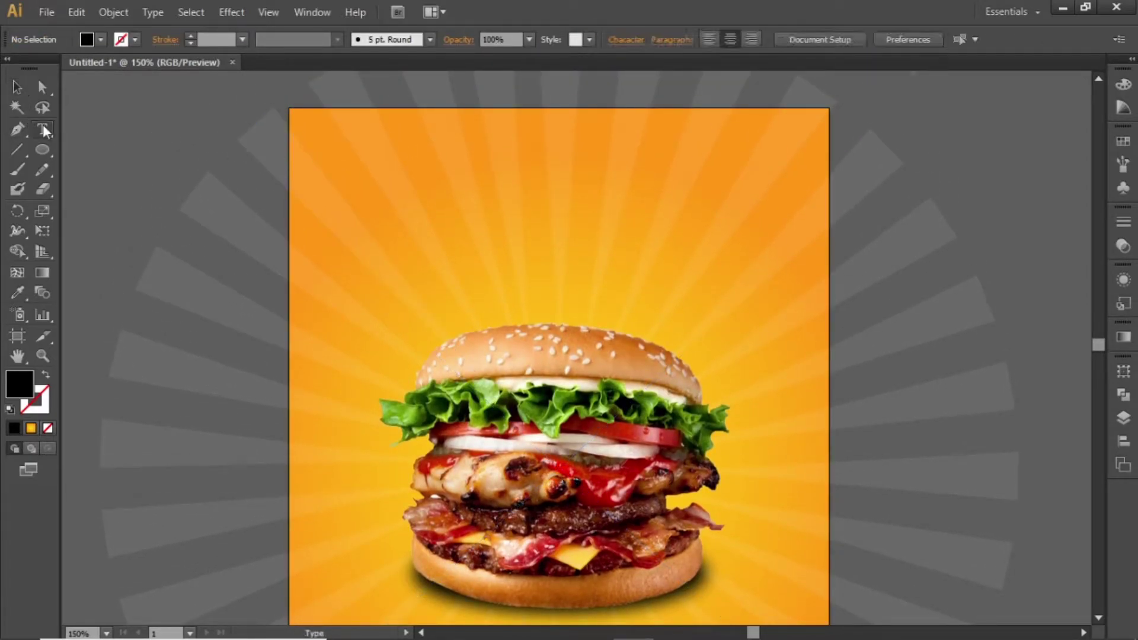
pyautogui.click(409, 141)
pyautogui.write('Deli')
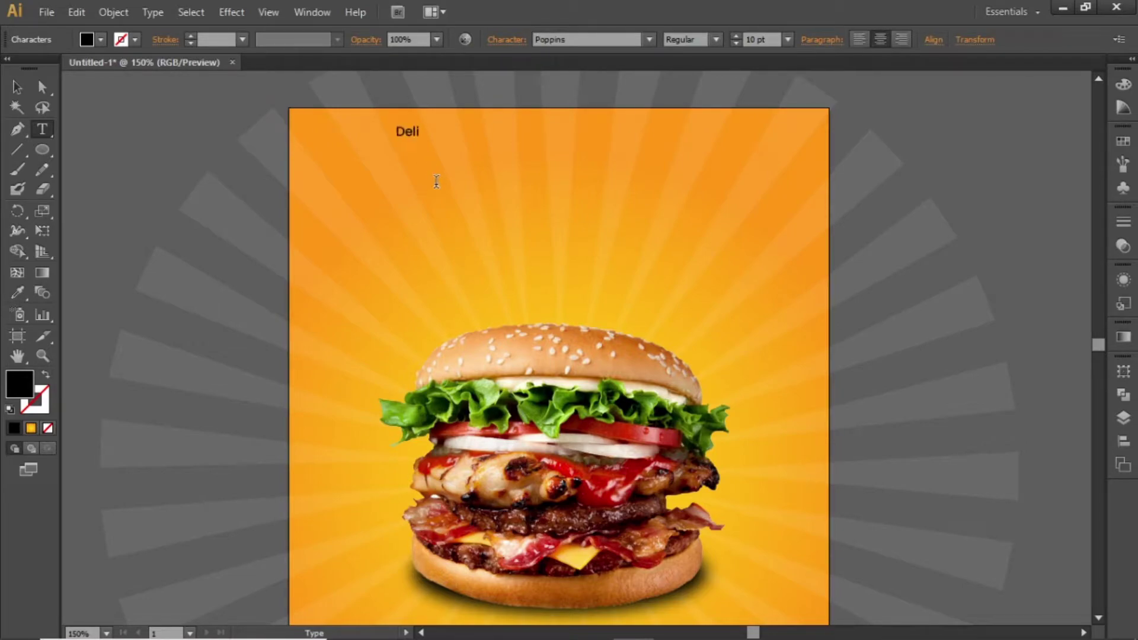
pyautogui.write('sious Food')
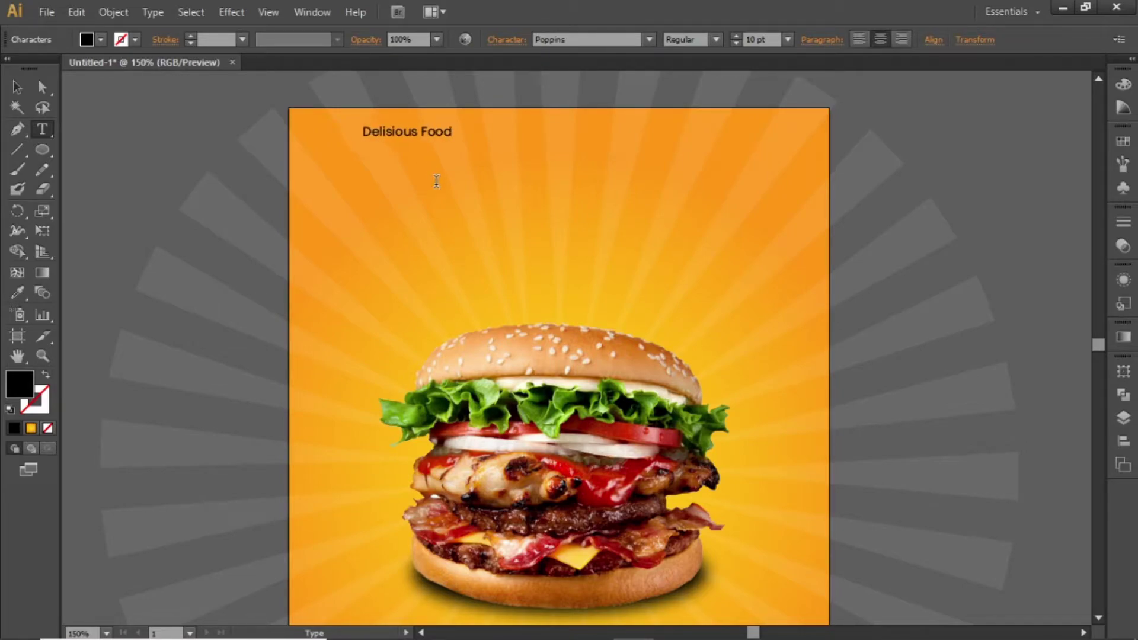
pyautogui.click(17, 86)
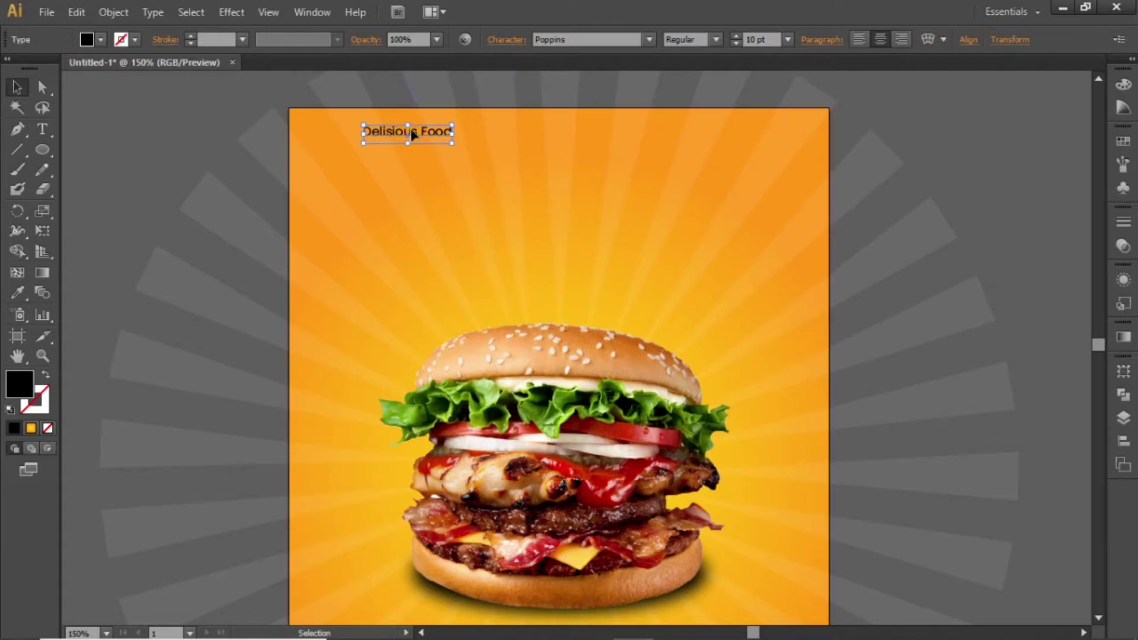
pyautogui.moveTo(410, 126); pyautogui.dragTo(562, 236)
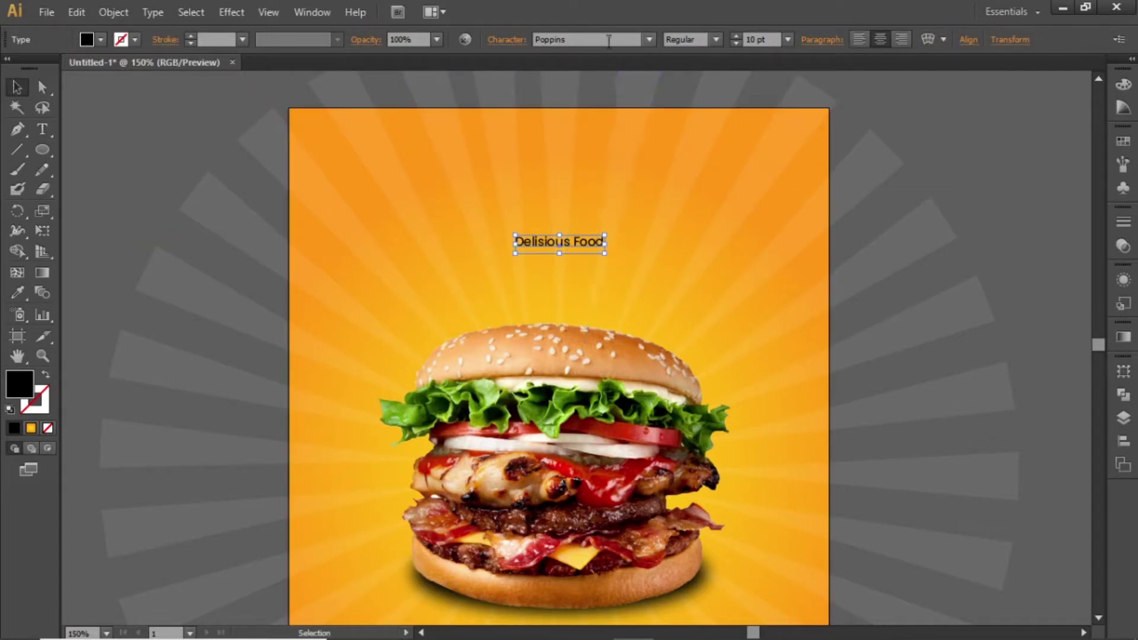
pyautogui.click(586, 40)
pyautogui.write('Chocolatines')
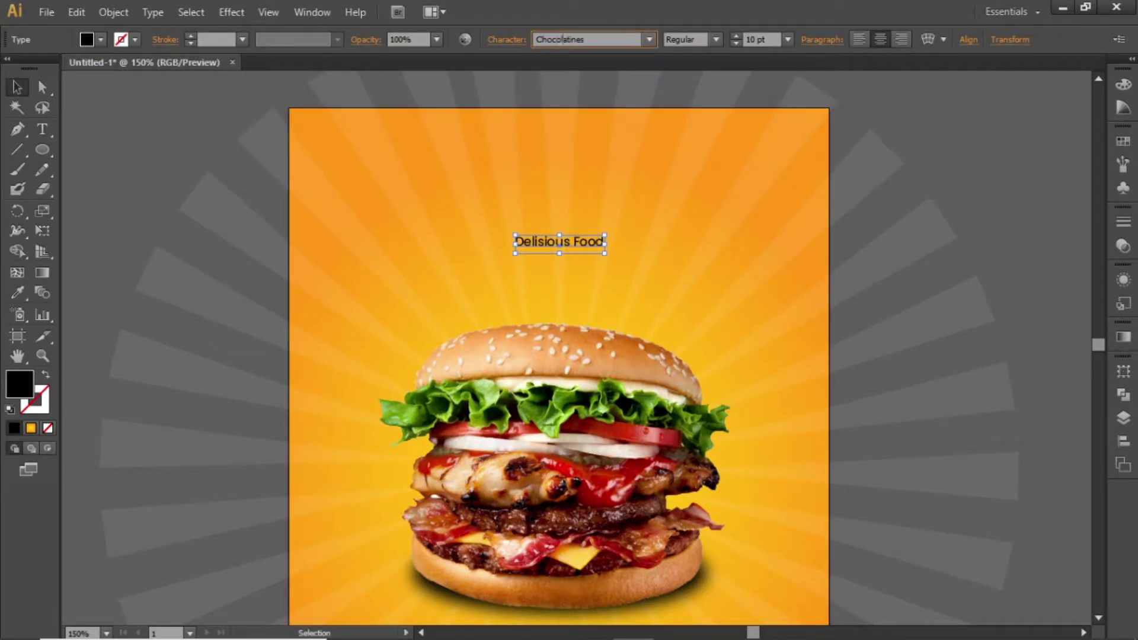
pyautogui.press('Return')
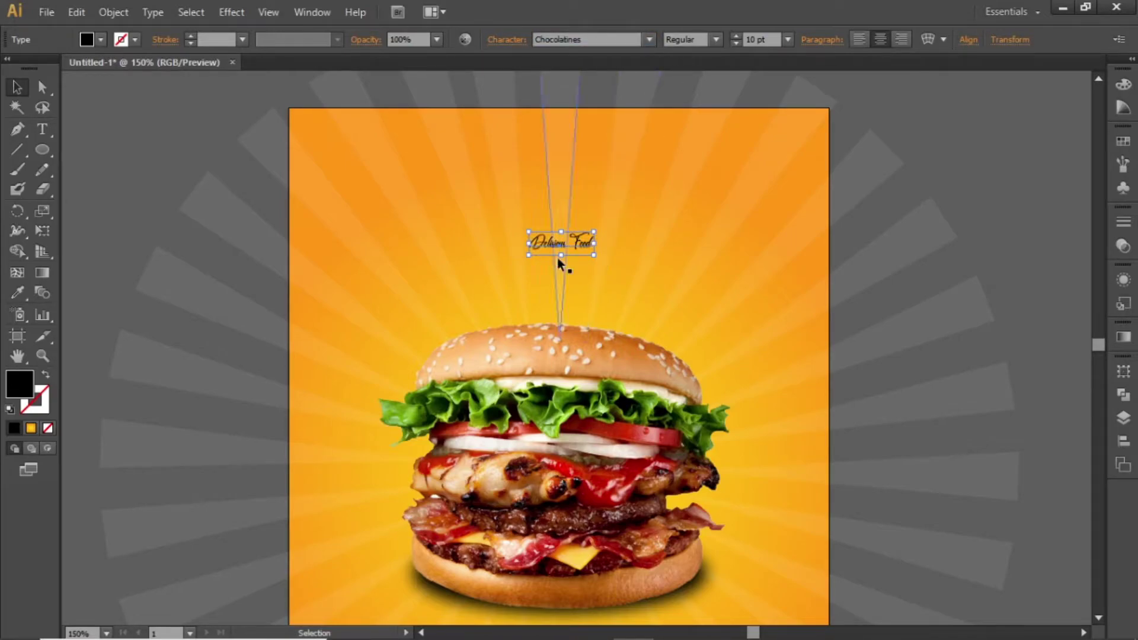
# - Enlarge the Delisious Food headline, colour it dark red, and centre it horizontally on the artboard
pyautogui.moveTo(561, 255); pyautogui.dragTo(563, 304)
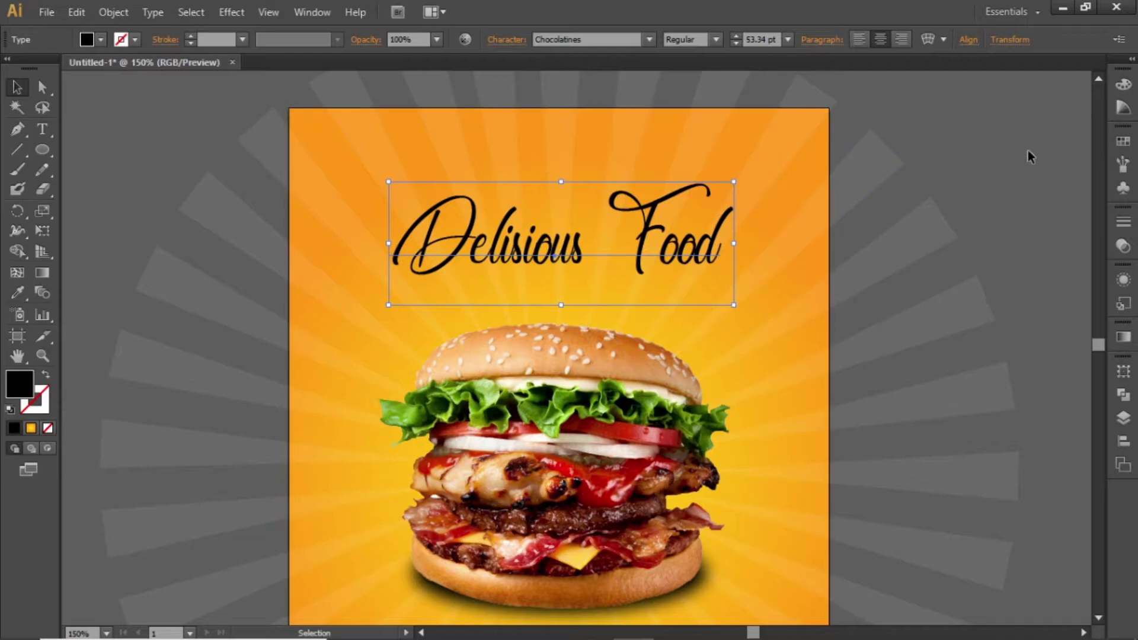
pyautogui.click(1123, 141)
pyautogui.click(928, 213)
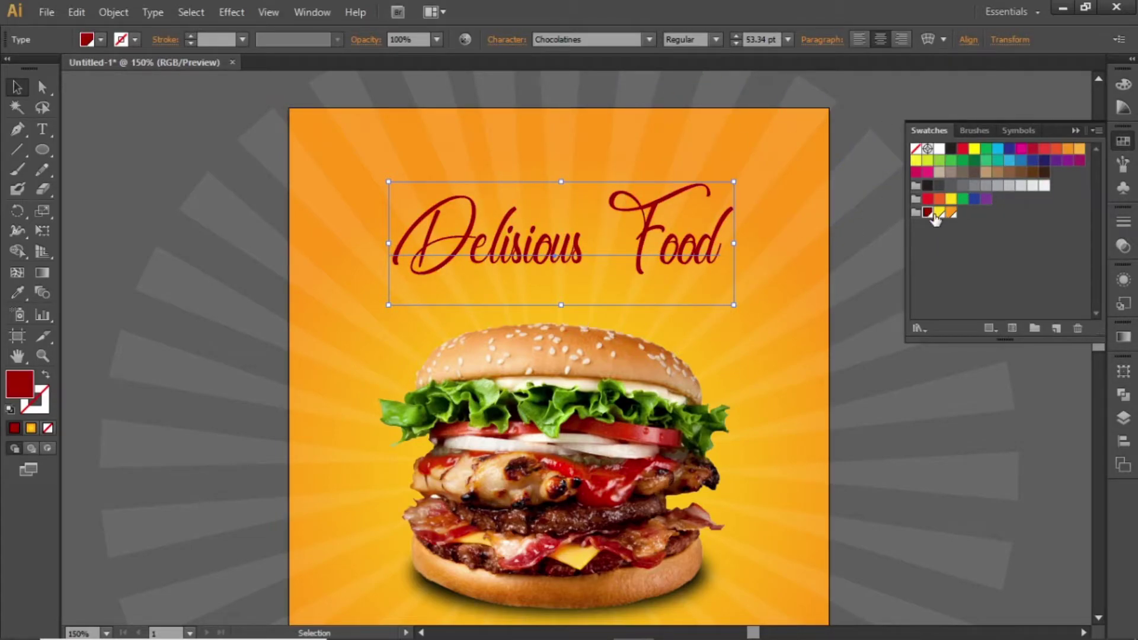
pyautogui.doubleClick(927, 213)
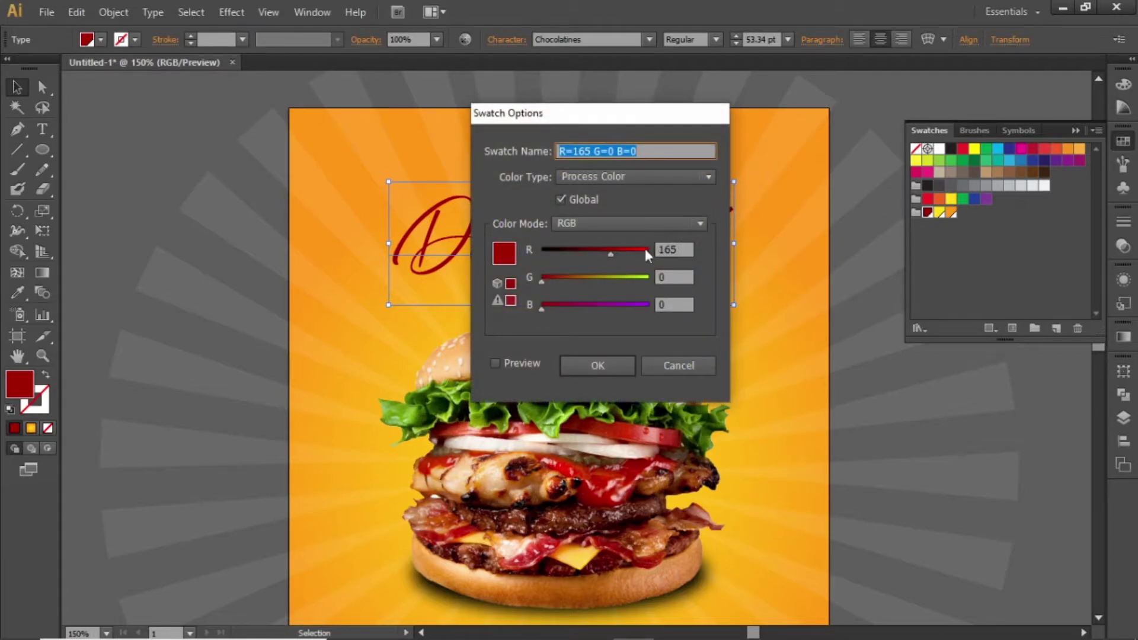
pyautogui.click(613, 367)
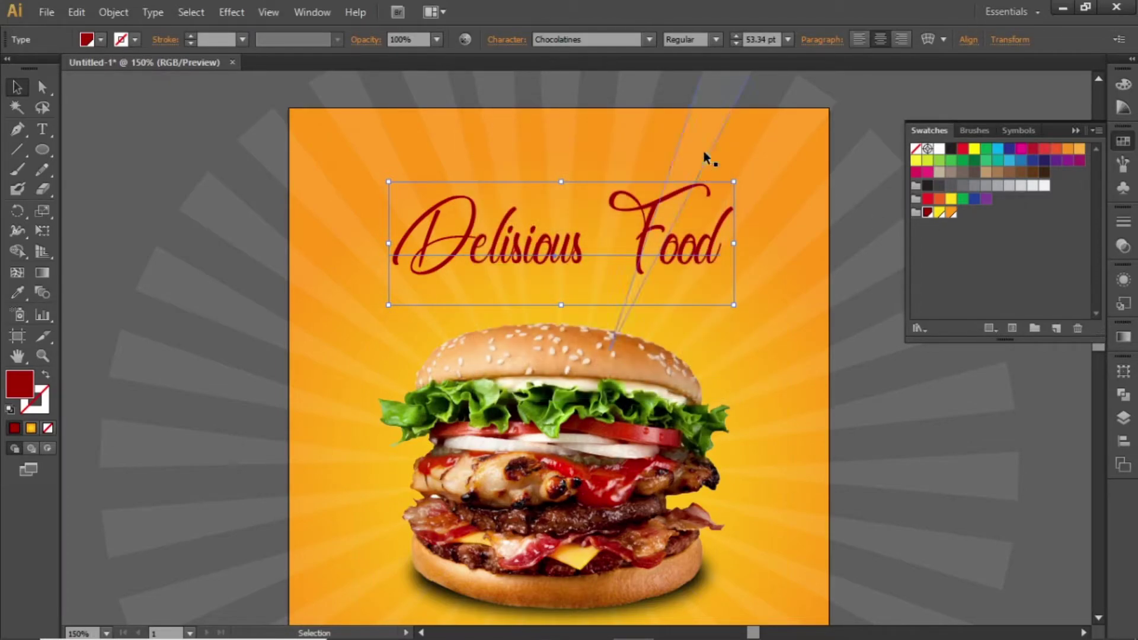
pyautogui.click(1123, 441)
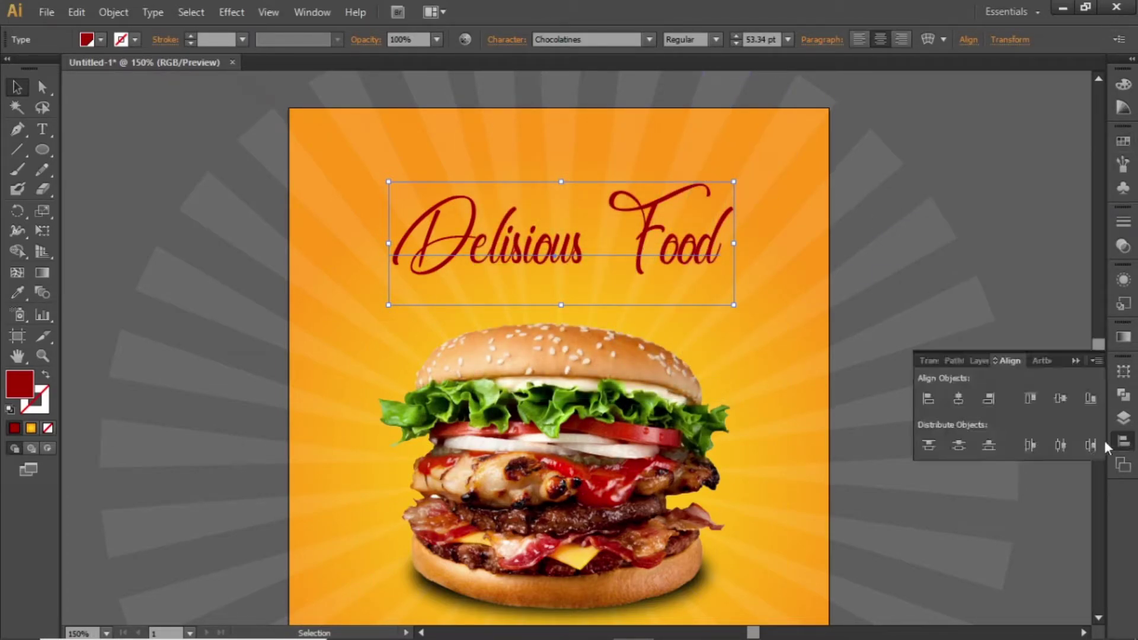
pyautogui.click(956, 404)
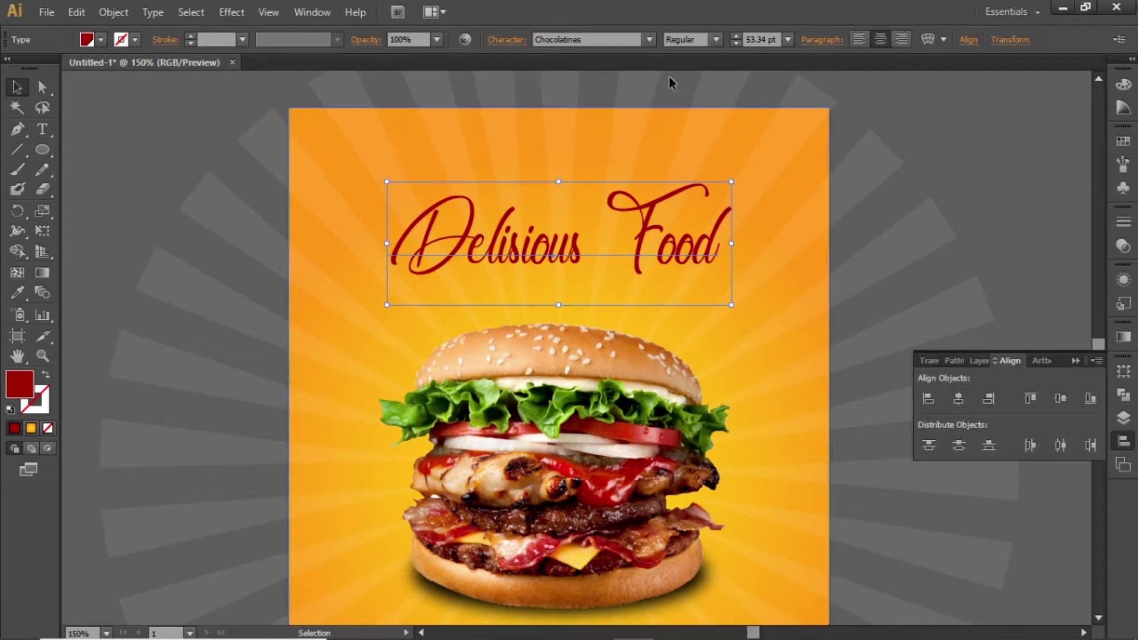
# - Set the headline to 50 pt and nudge it up above the burger
pyautogui.doubleClick(763, 39)
pyautogui.write('40')
pyautogui.press('Return')
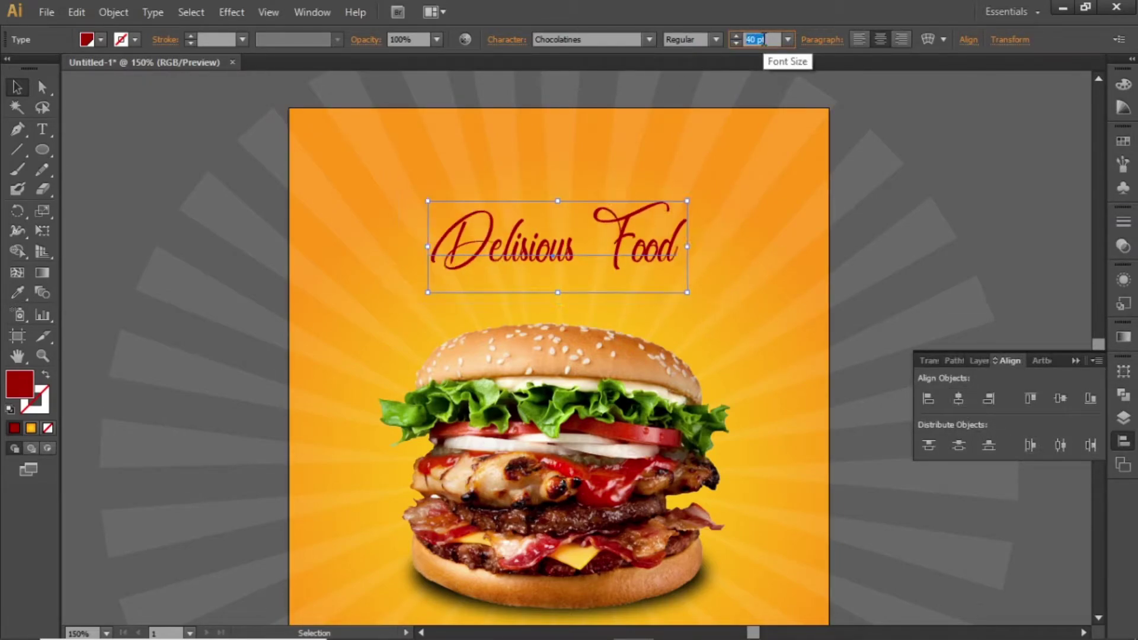
pyautogui.write('50')
pyautogui.press('Return')
pyautogui.press('Escape')
pyautogui.hotkey('shift', 'Up')
pyautogui.hotkey('shift', 'Up')
pyautogui.hotkey('shift', 'Up')
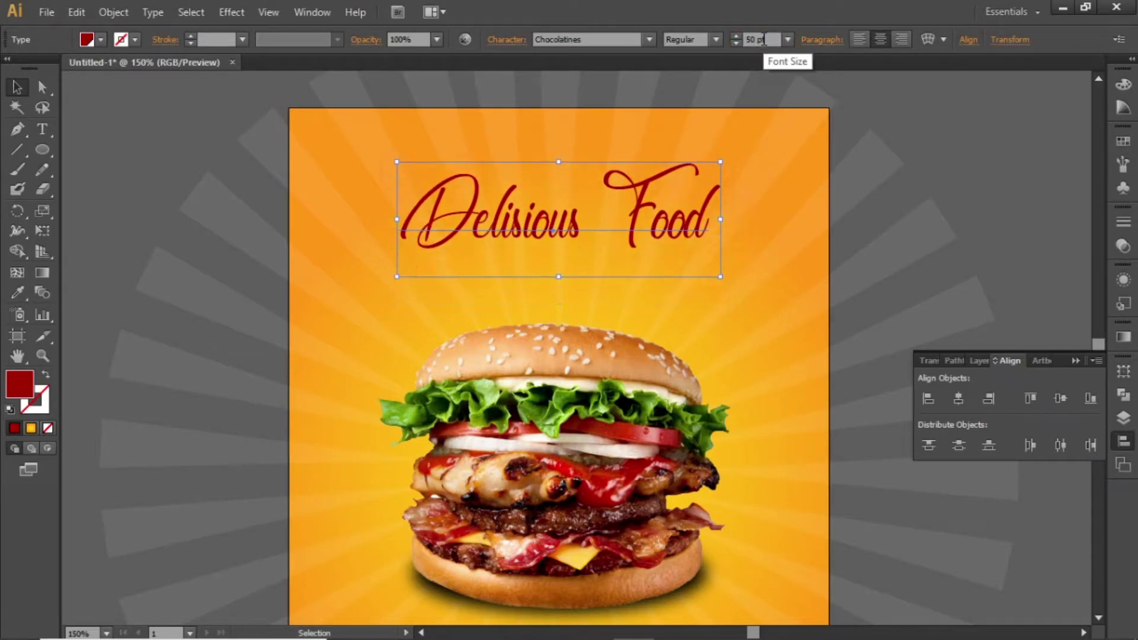
pyautogui.press('Up')
pyautogui.press('Up')
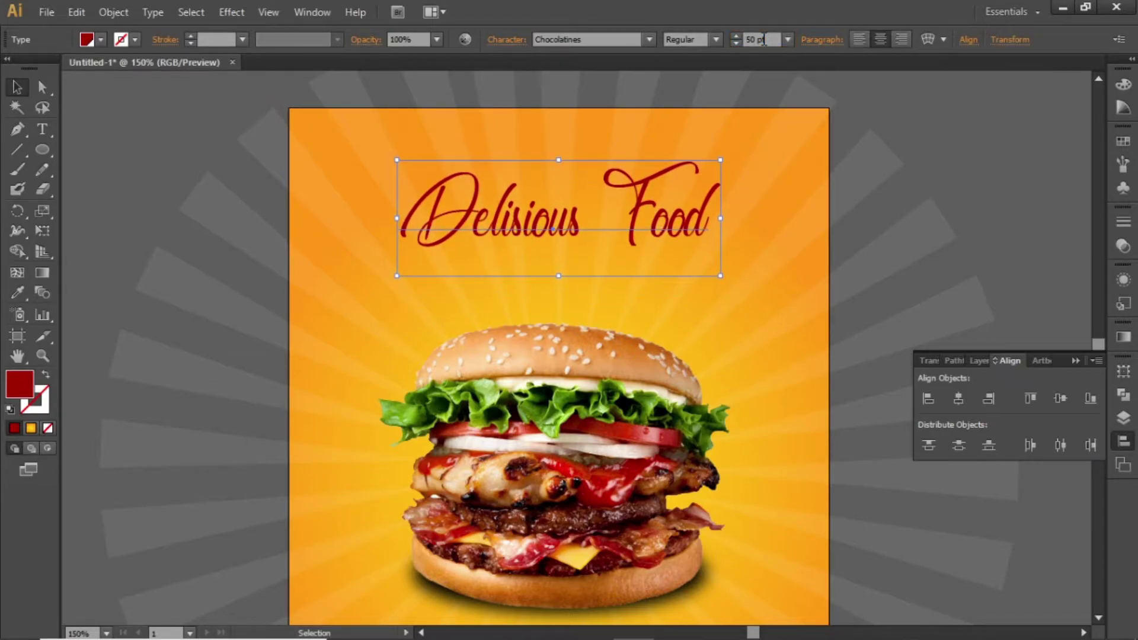
pyautogui.click(985, 102)
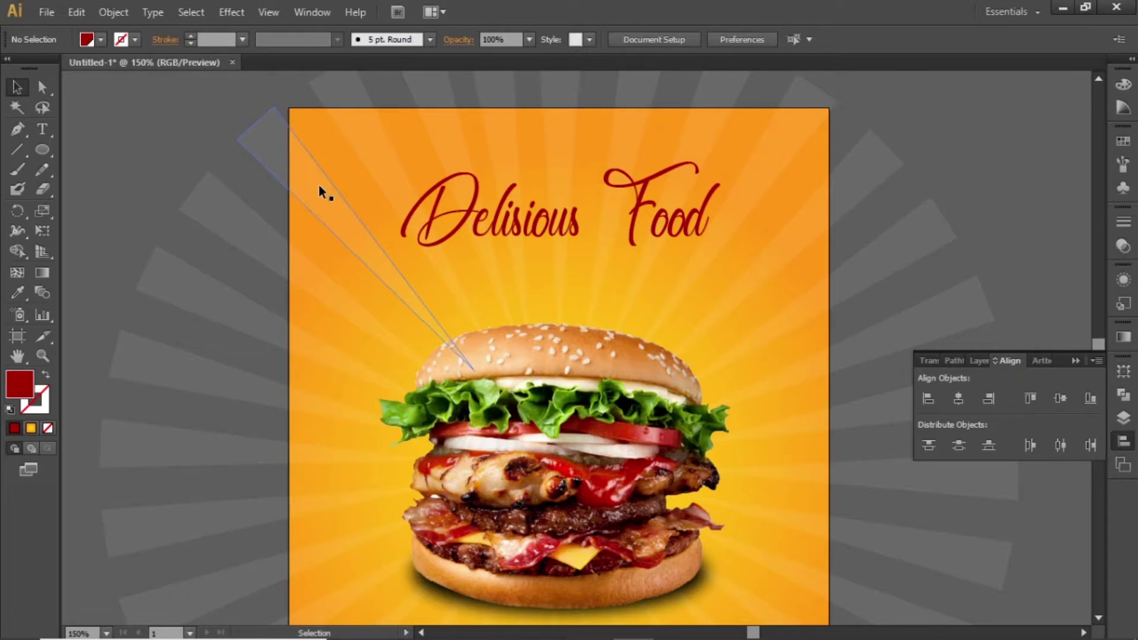
# - Duplicate the headline just below it and change the copy's text to 'SPECIAL OFFER'
pyautogui.click(485, 211)
pyautogui.moveTo(512, 228); pyautogui.dragTo(515, 290)
pyautogui.doubleClick(521, 290)
pyautogui.hotkey('ctrl', 'a')
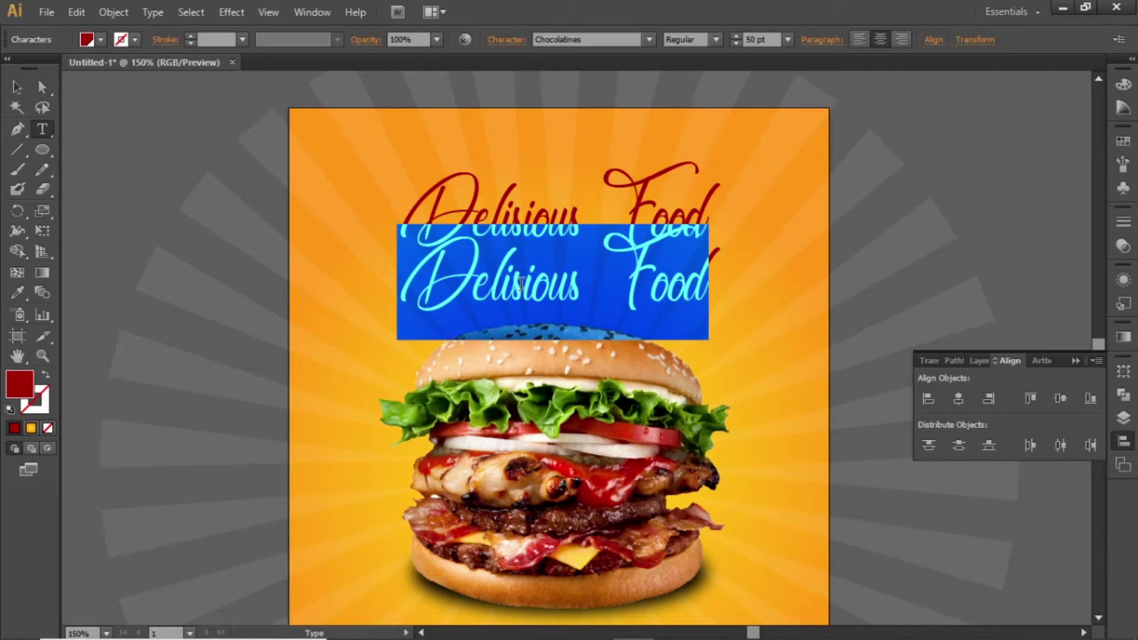
pyautogui.write('SPECIALE')
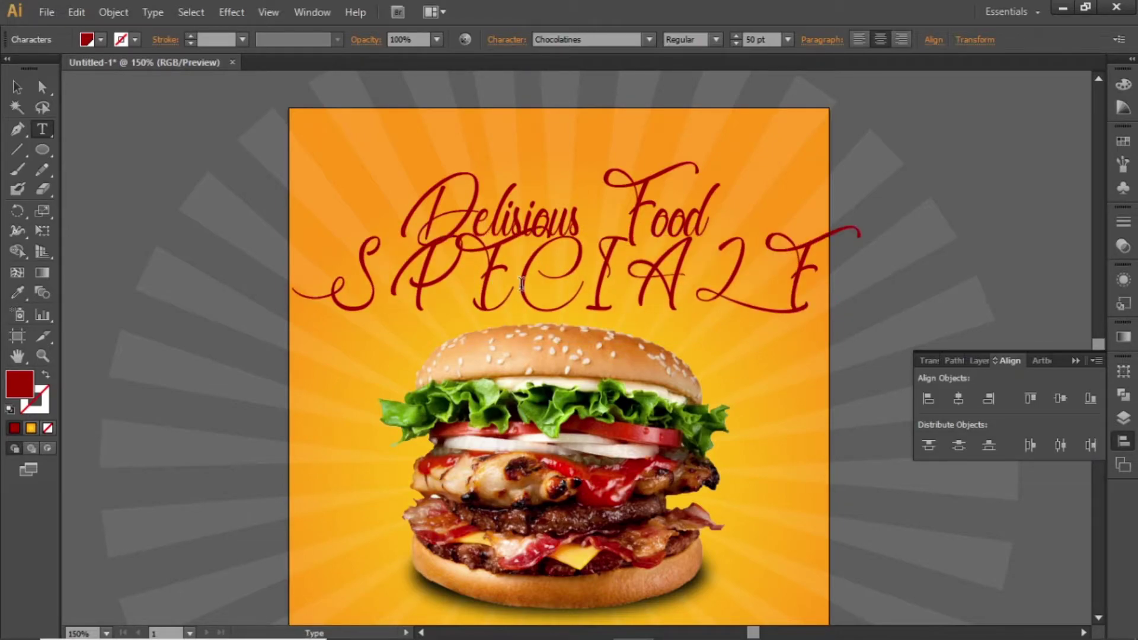
pyautogui.press('BackSpace')
pyautogui.write('OFFER')
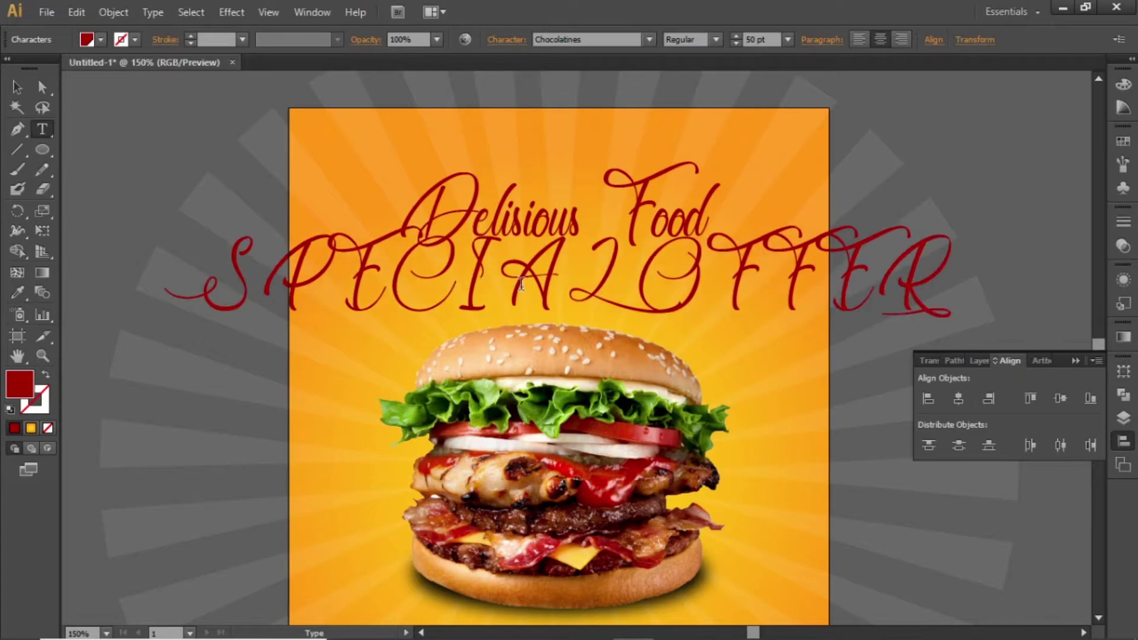
# - Set SPECIAL OFFER in Poppins and centre it horizontally on the artboard
pyautogui.click(17, 87)
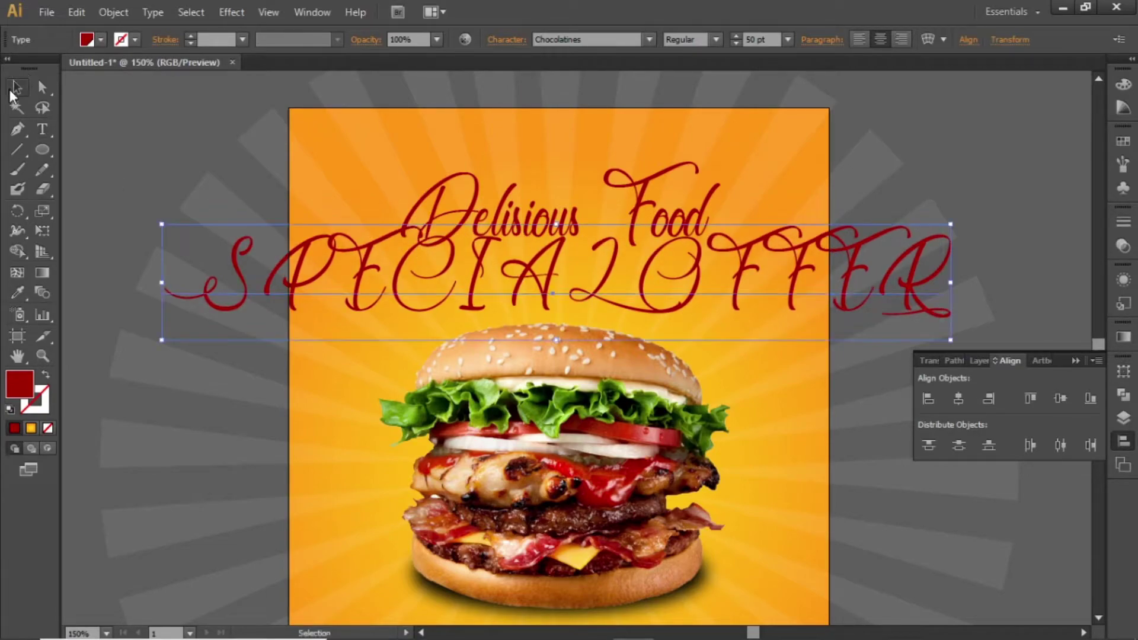
pyautogui.click(556, 39)
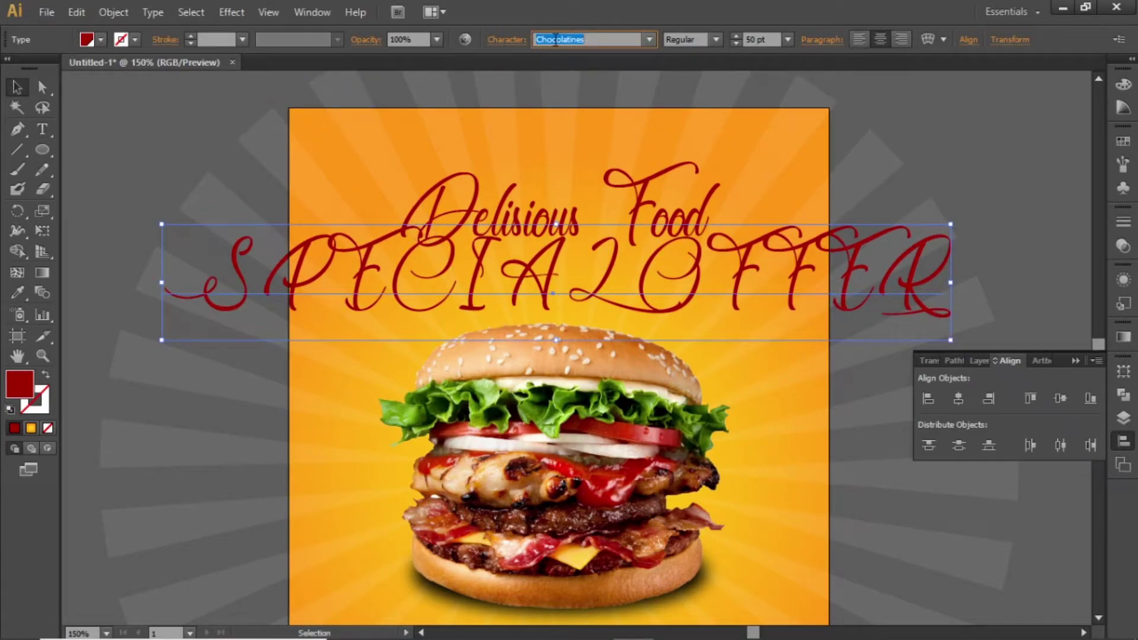
pyautogui.write('Poppins')
pyautogui.press('Return')
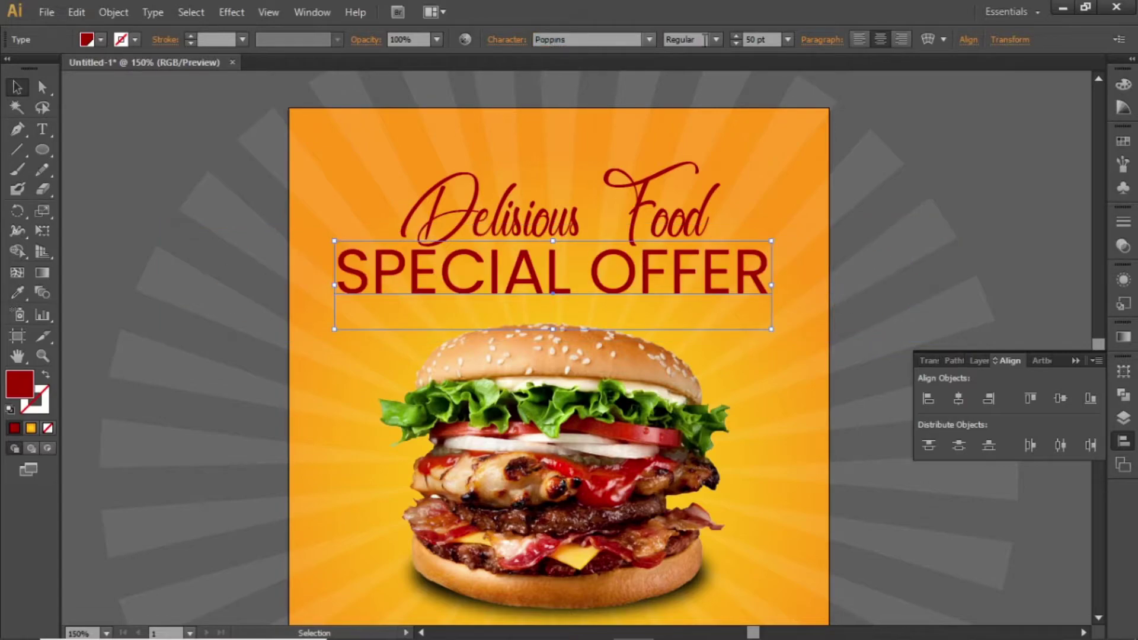
pyautogui.click(954, 403)
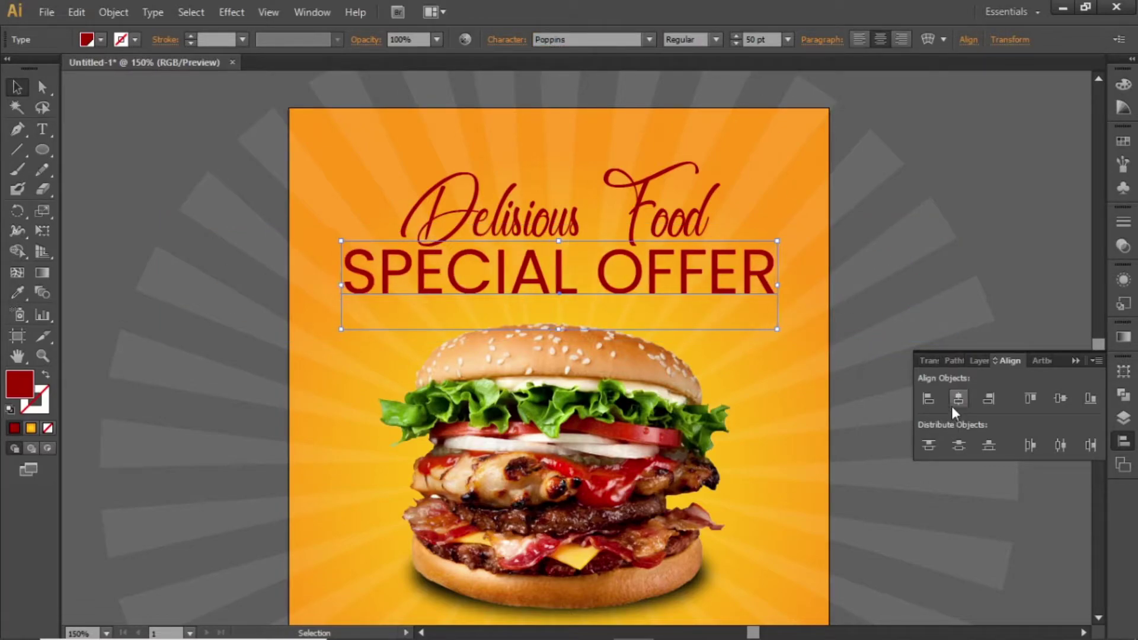
# - Reduce SPECIAL OFFER to 12 pt and position it just under the title
pyautogui.click(775, 40)
pyautogui.scroll(-20, 775, 41)
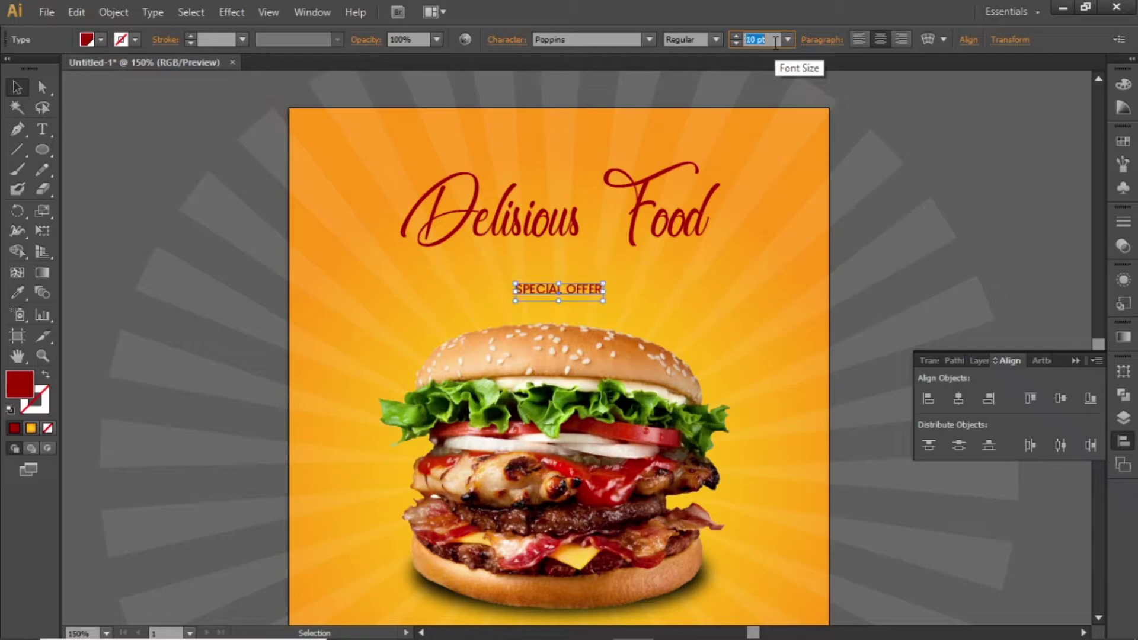
pyautogui.scroll(2, 775, 43)
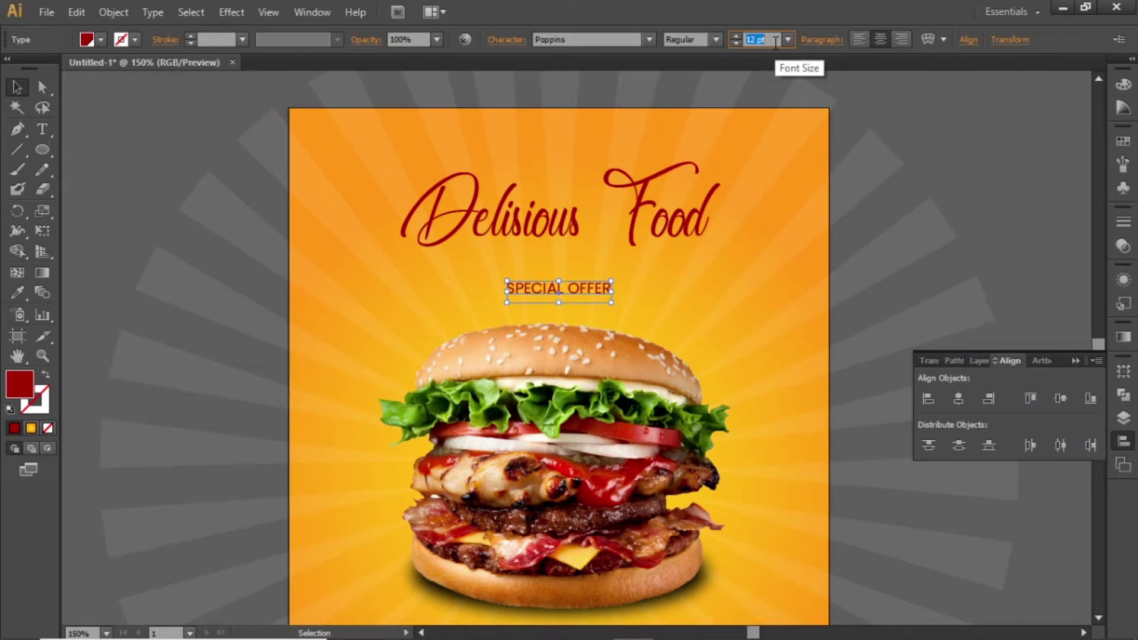
pyautogui.press('Return')
pyautogui.hotkey('shift', 'Up')
pyautogui.hotkey('shift', 'Up')
pyautogui.hotkey('shift', 'Up')
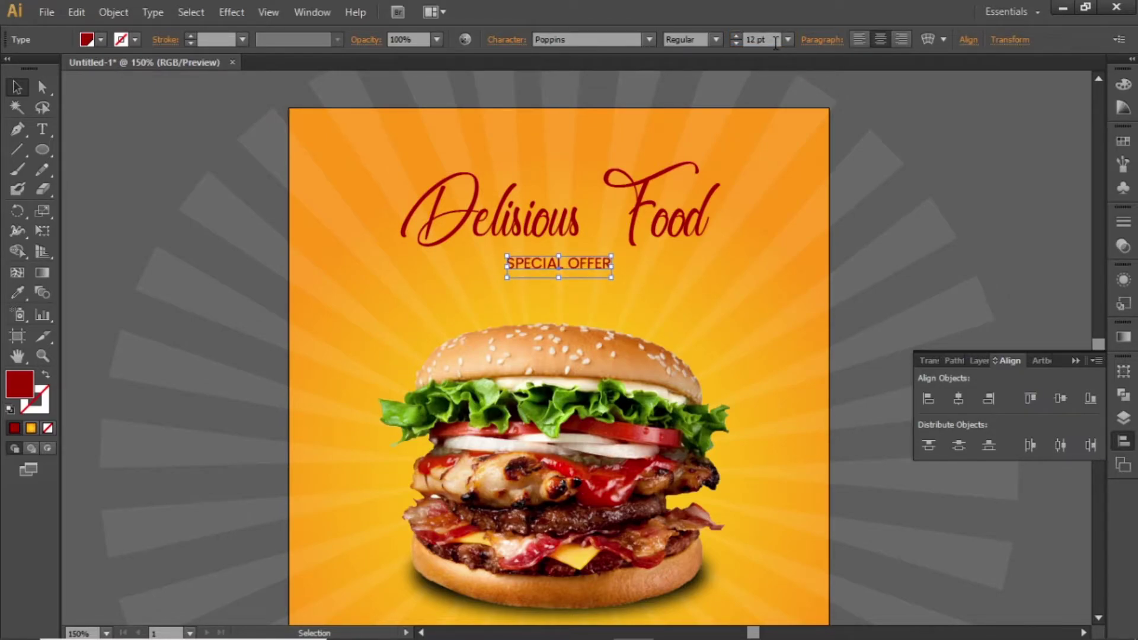
pyautogui.press('Down')
pyautogui.press('Down')
pyautogui.press('Down')
pyautogui.press('Down')
pyautogui.press('Down')
pyautogui.press('Down')
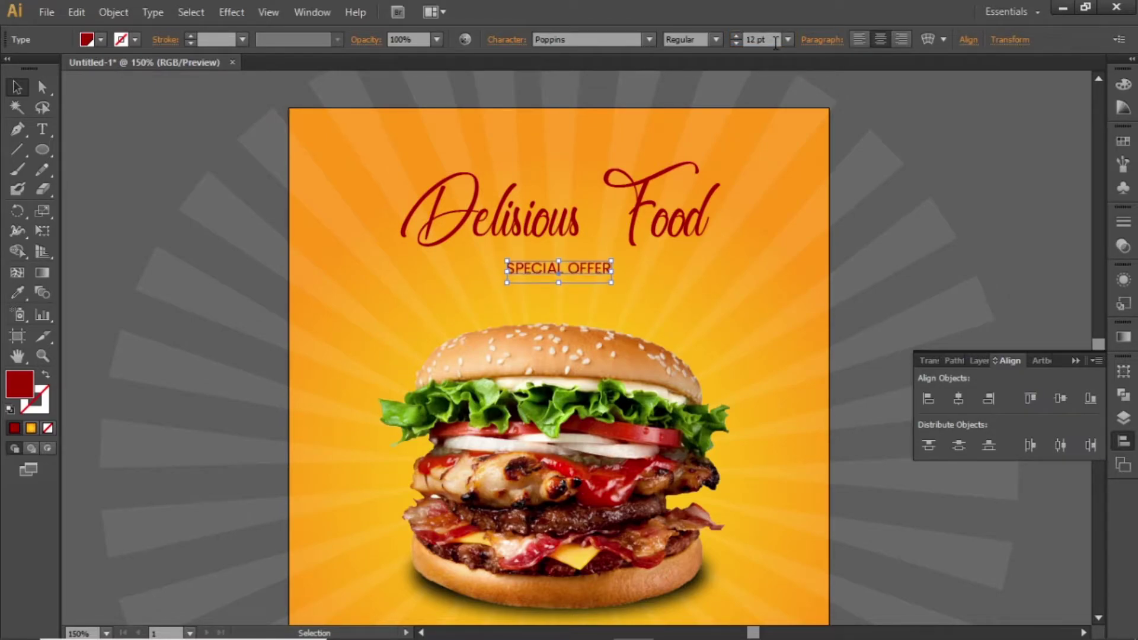
# - Give SPECIAL OFFER tracking of 550 and a 0.5 pt red stroke matching its fill
pyautogui.click(489, 41)
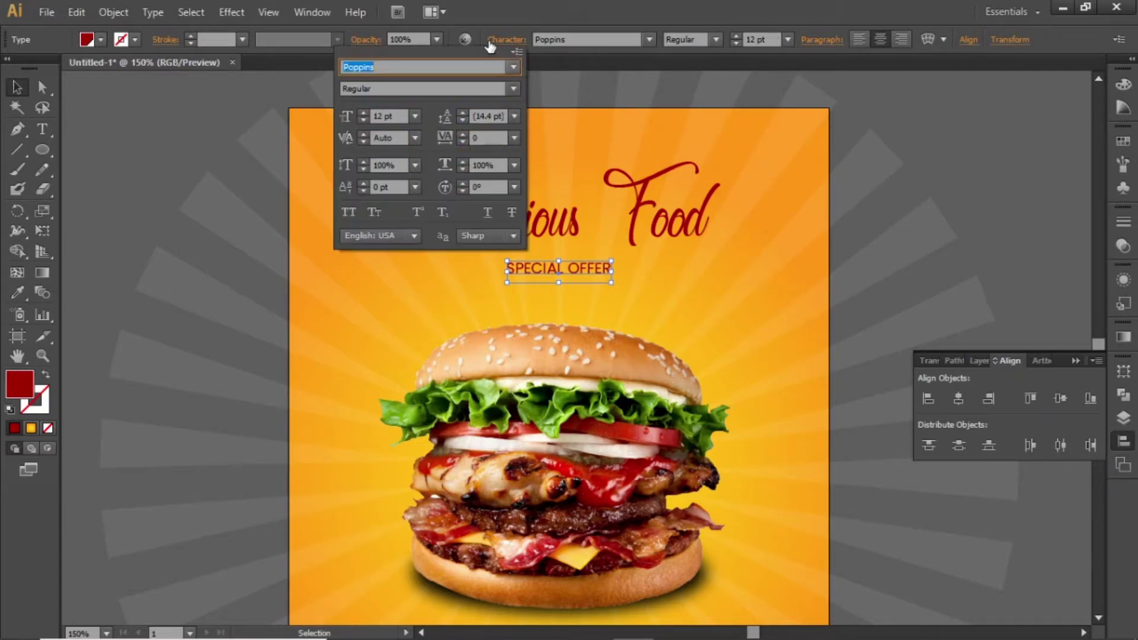
pyautogui.click(503, 138)
pyautogui.write('55')
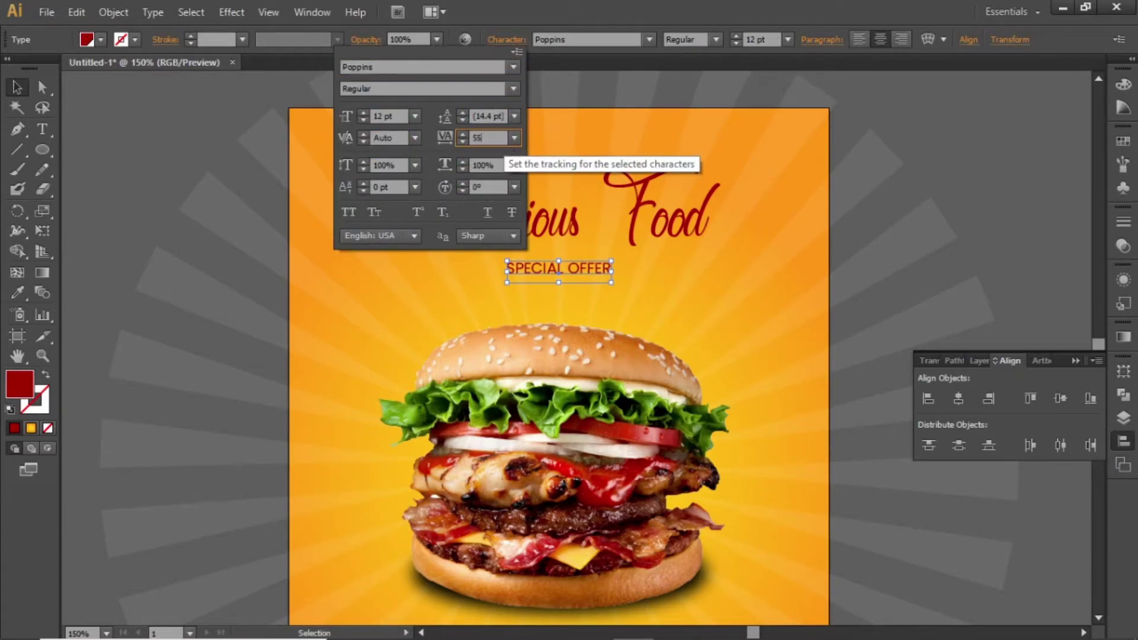
pyautogui.press('Return')
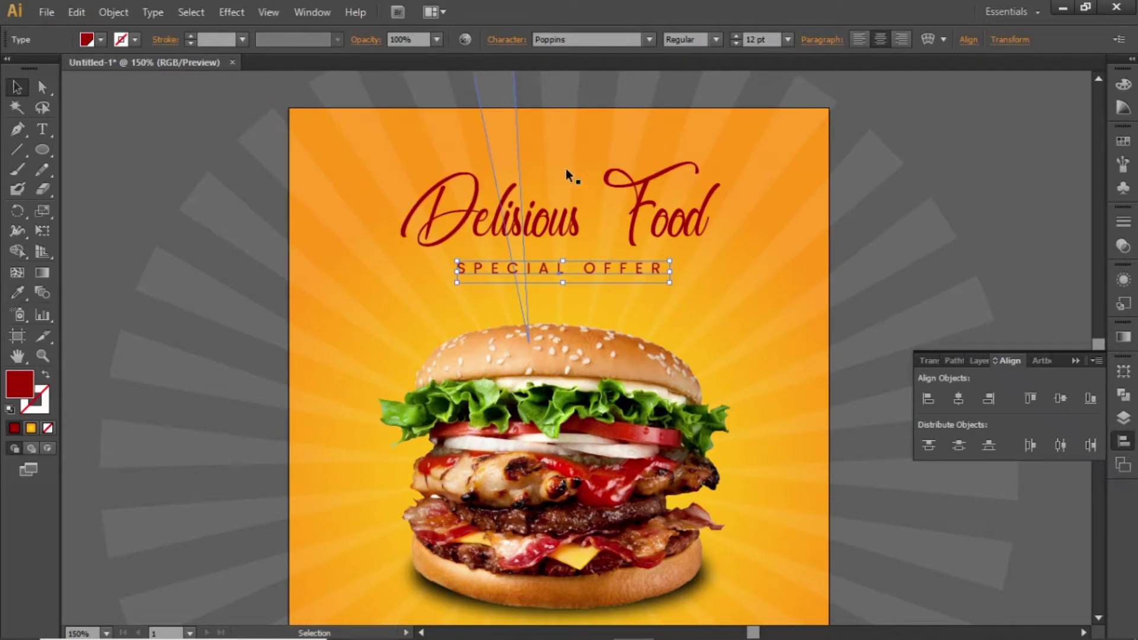
pyautogui.moveTo(9, 404); pyautogui.dragTo(36, 403)
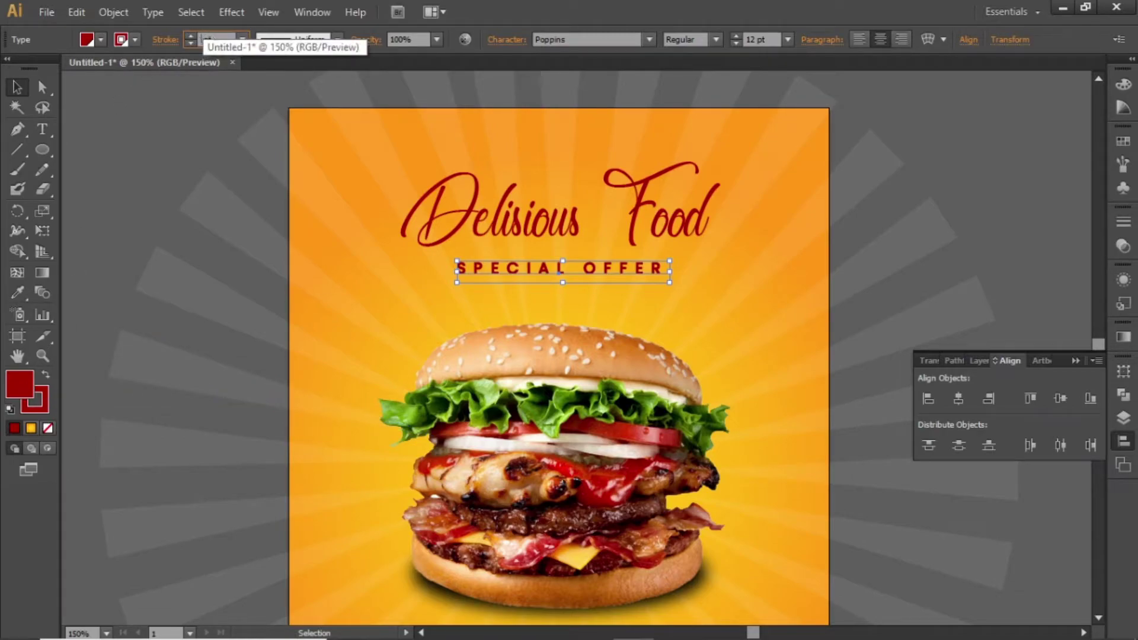
pyautogui.write('0.5')
pyautogui.press('Return')
# - Add a 0.5 pt dark red stroke to the Delisious Food title, matching its fill
pyautogui.click(155, 157)
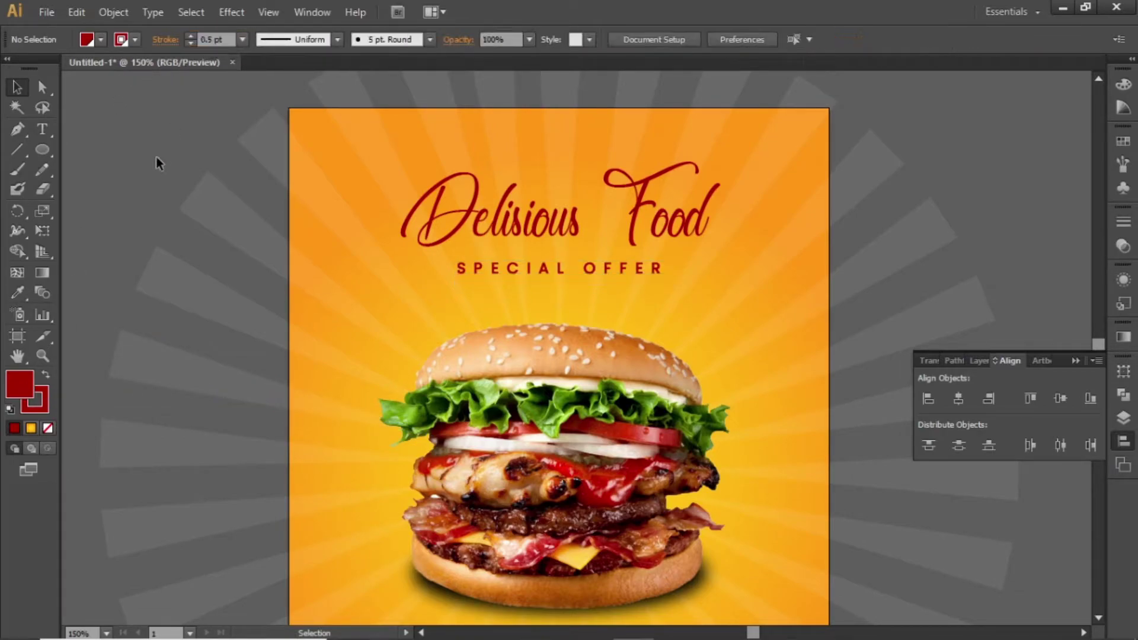
pyautogui.click(469, 201)
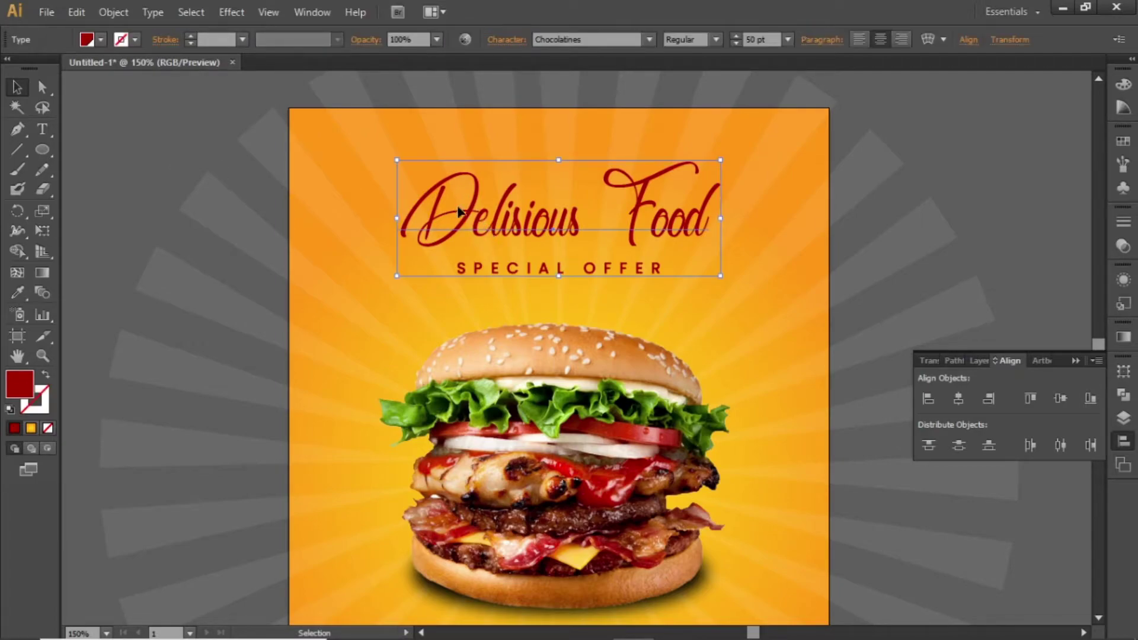
pyautogui.moveTo(47, 403); pyautogui.dragTo(47, 404)
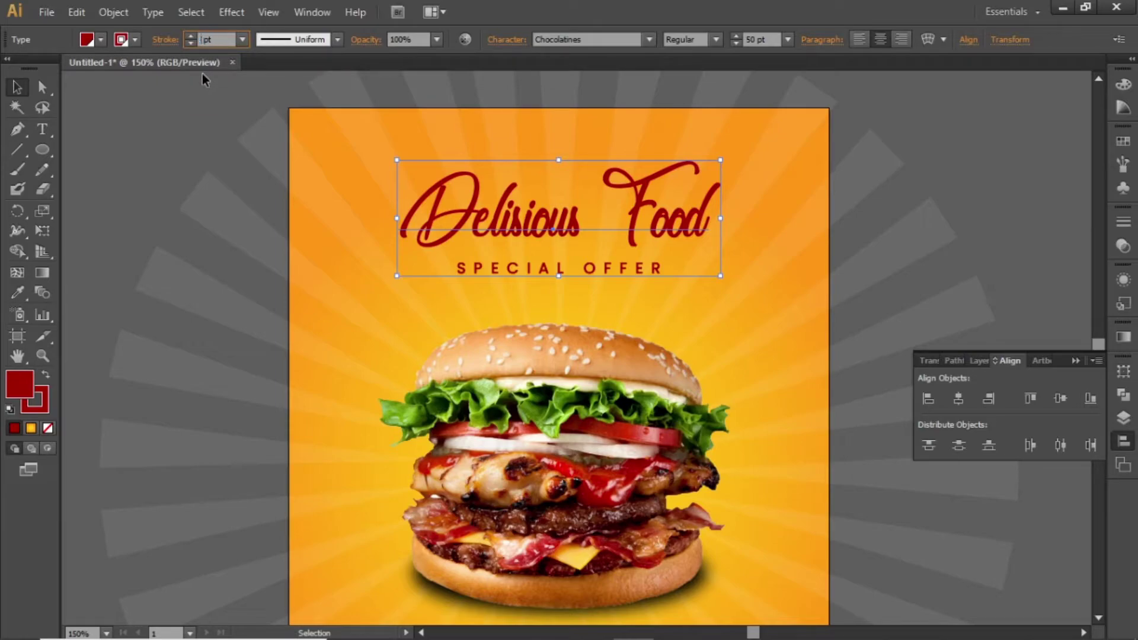
pyautogui.press('Return')
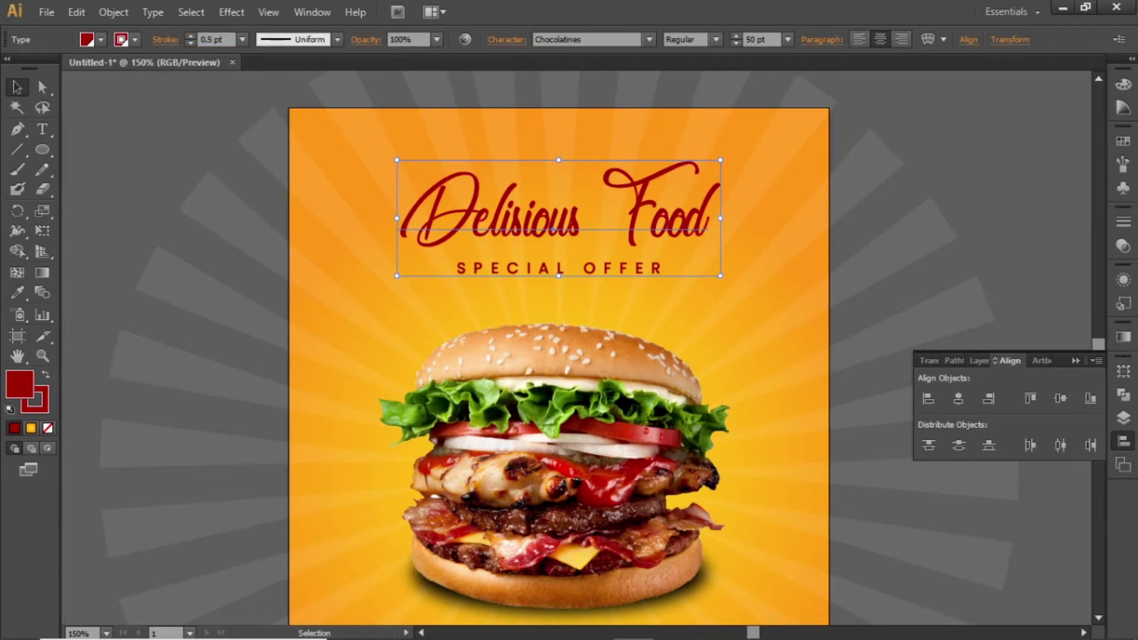
pyautogui.click(119, 138)
pyautogui.scroll(-1, 576, 282)
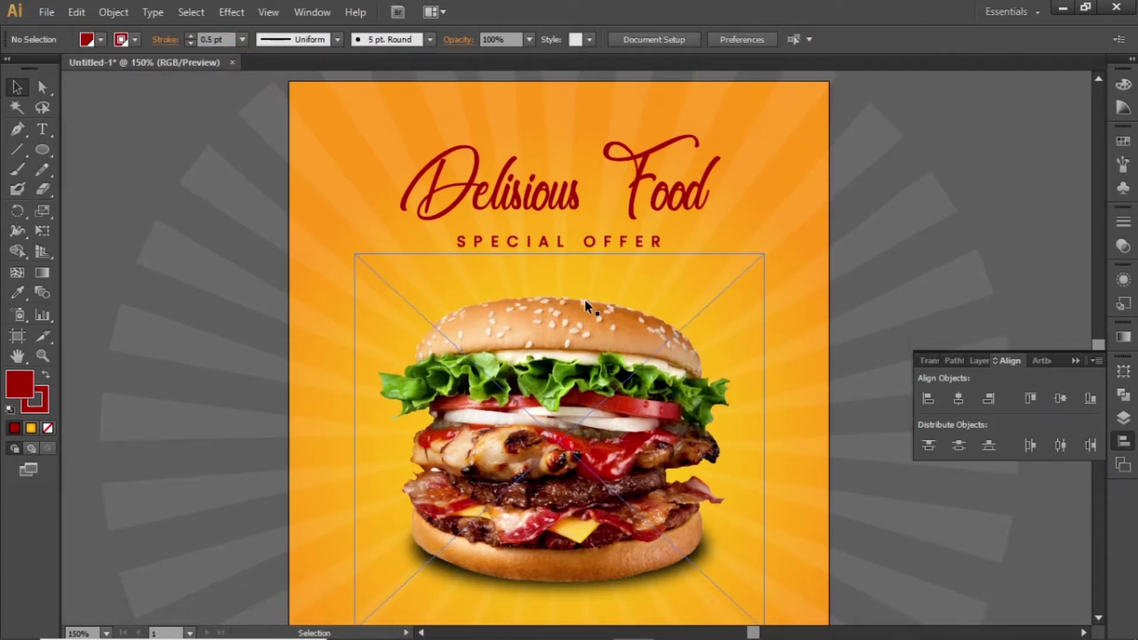
pyautogui.scroll(-1, 584, 299)
pyautogui.scroll(-1, 591, 290)
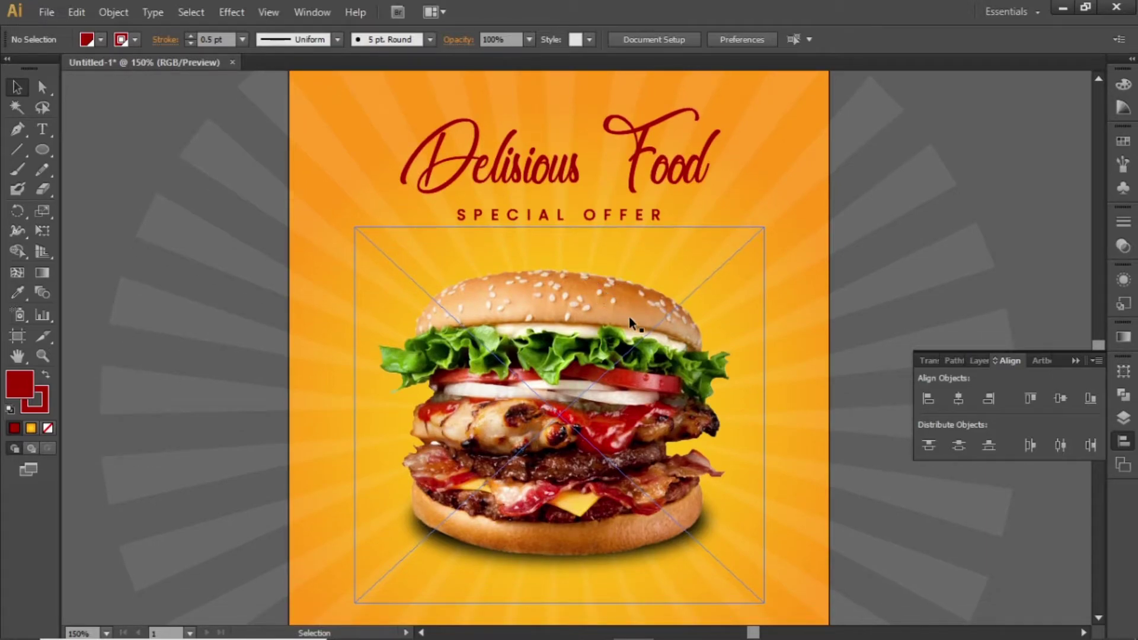
pyautogui.scroll(6, 449, 233)
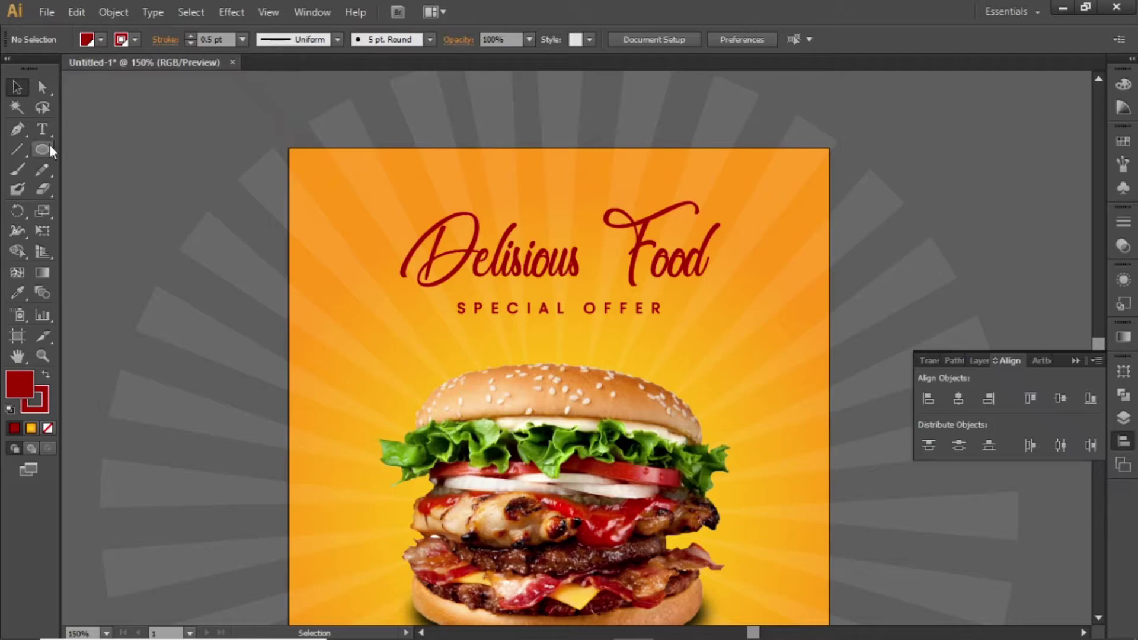
# - Draw a red circle, delete its bottom anchor to halve it, and move it top-left
pyautogui.moveTo(49, 148); pyautogui.dragTo(104, 185)
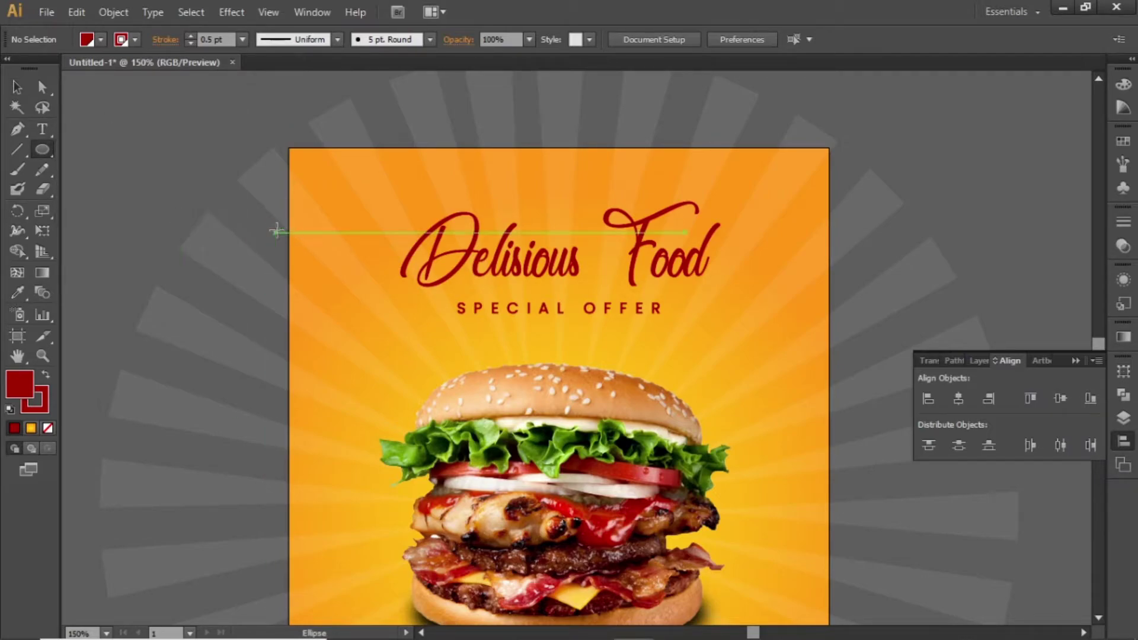
pyautogui.moveTo(303, 199); pyautogui.dragTo(413, 256)
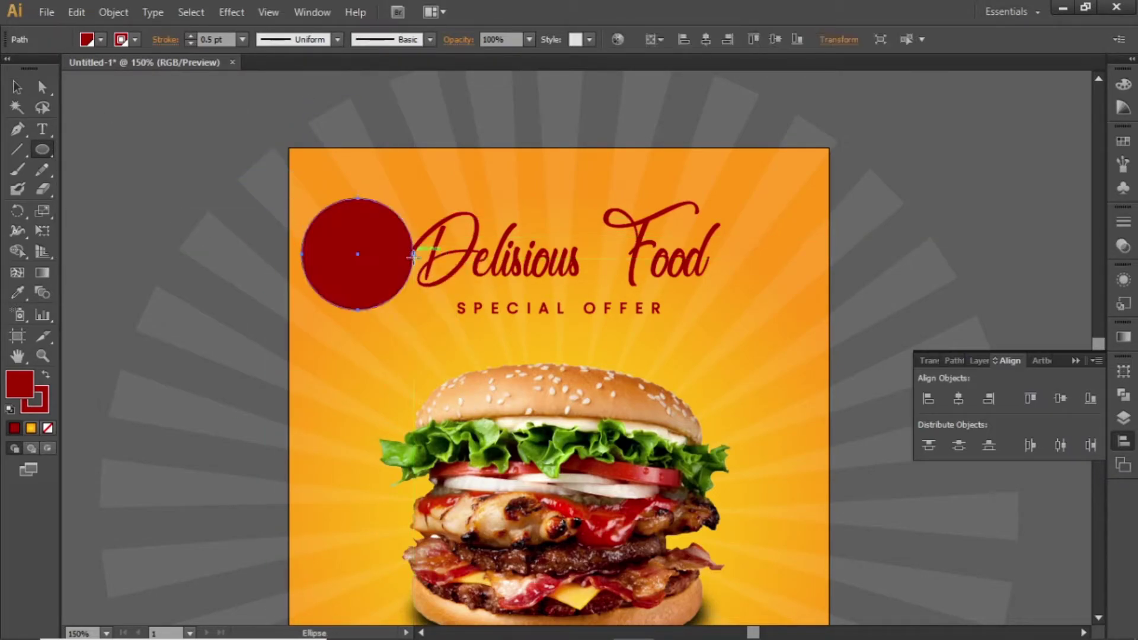
pyautogui.click(16, 87)
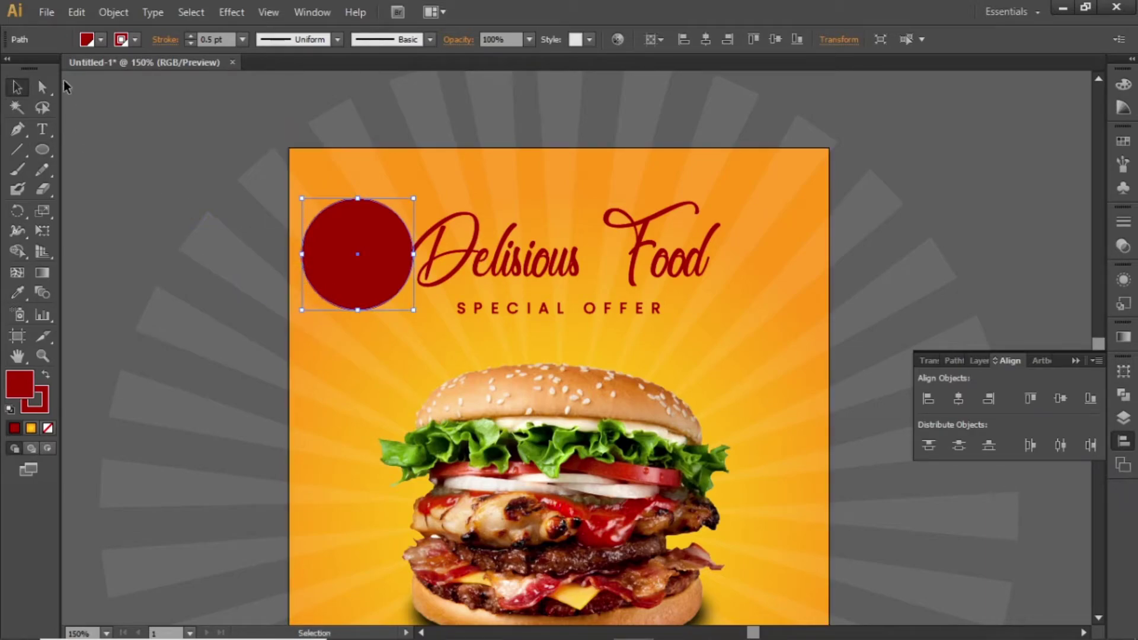
pyautogui.click(41, 87)
pyautogui.click(357, 309)
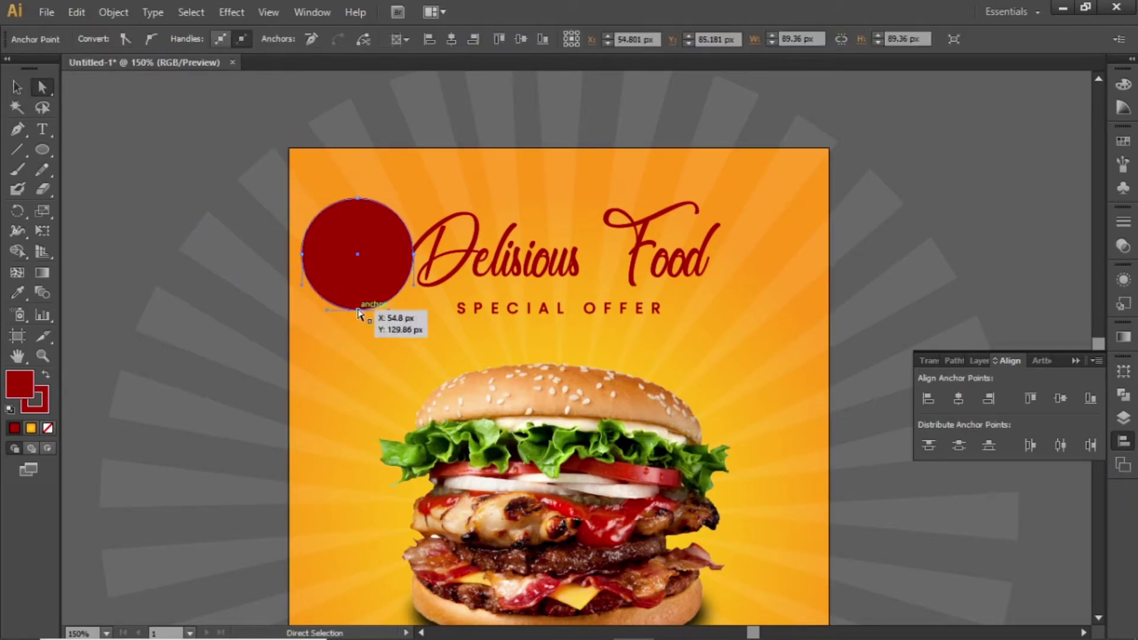
pyautogui.click(359, 312)
pyautogui.press('Delete')
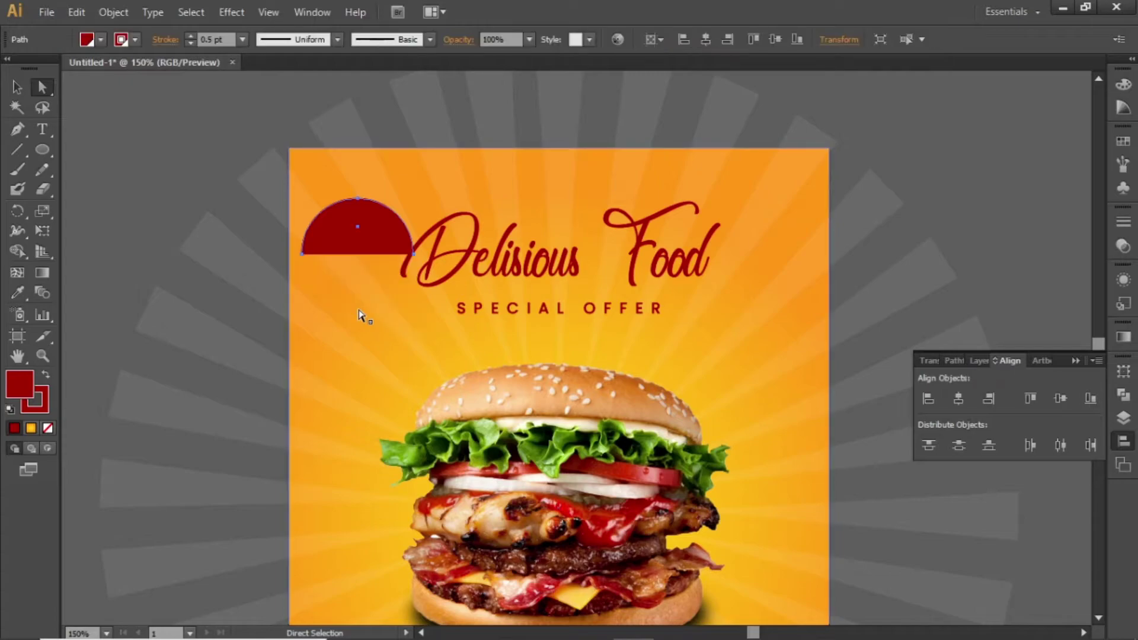
pyautogui.click(16, 87)
pyautogui.click(188, 180)
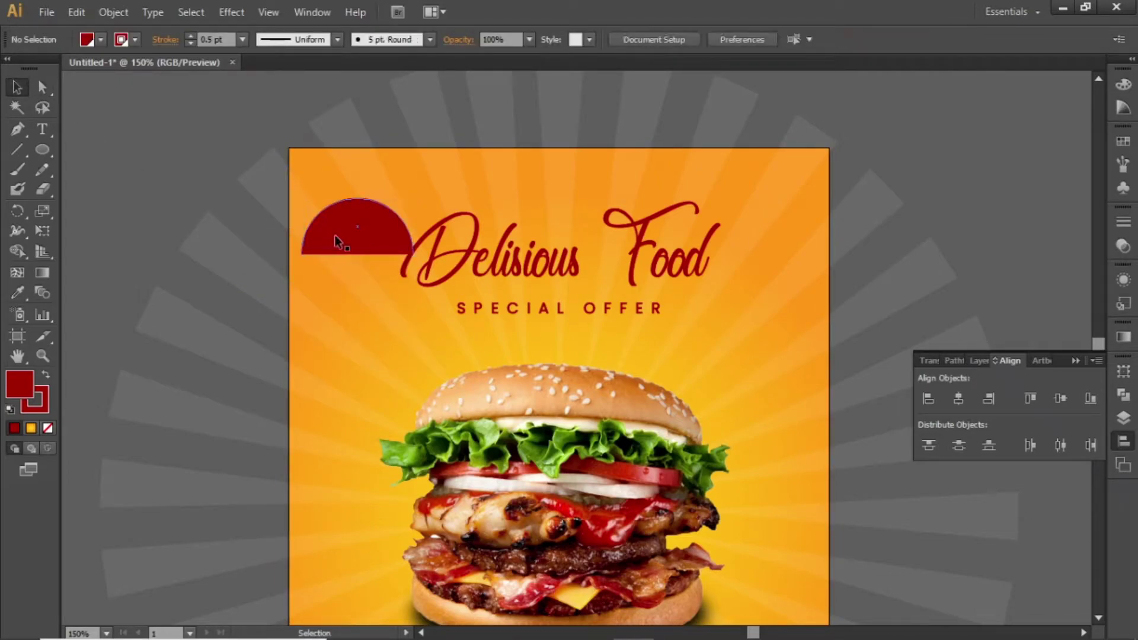
pyautogui.moveTo(334, 235); pyautogui.dragTo(323, 196)
# - Type 'YOUR' and 'LOGO' on two lines below the half circle
pyautogui.click(42, 129)
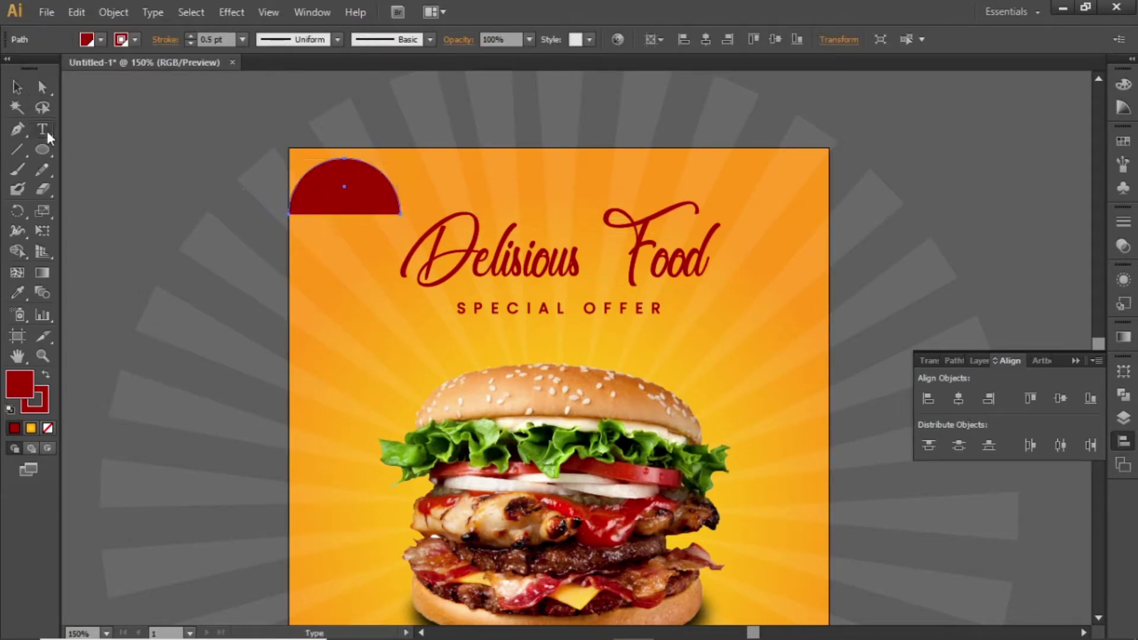
pyautogui.click(324, 248)
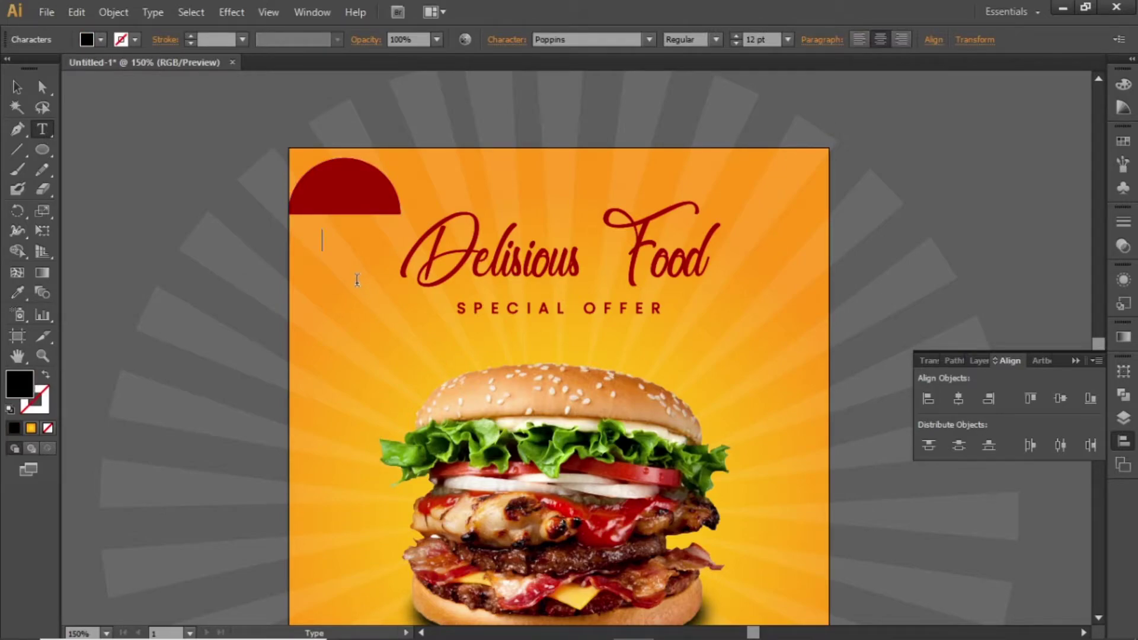
pyautogui.write('YOUR')
pyautogui.press('Return')
pyautogui.write('LOGO')
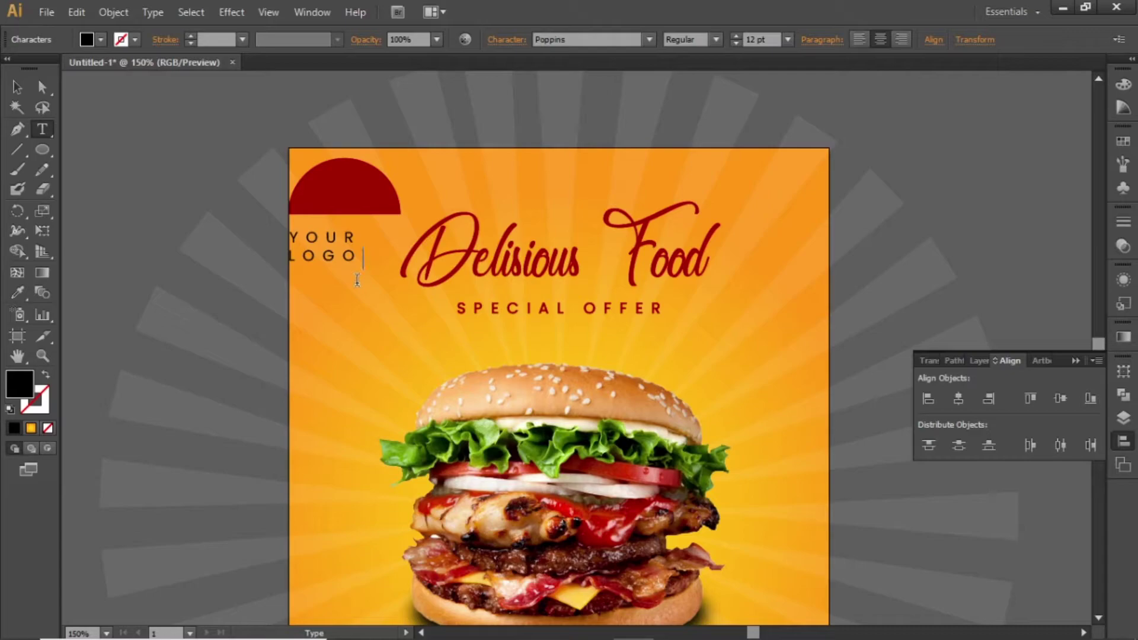
# - Reset the YOUR LOGO letter spacing to 0 and move it up toward the half-circle
pyautogui.click(18, 87)
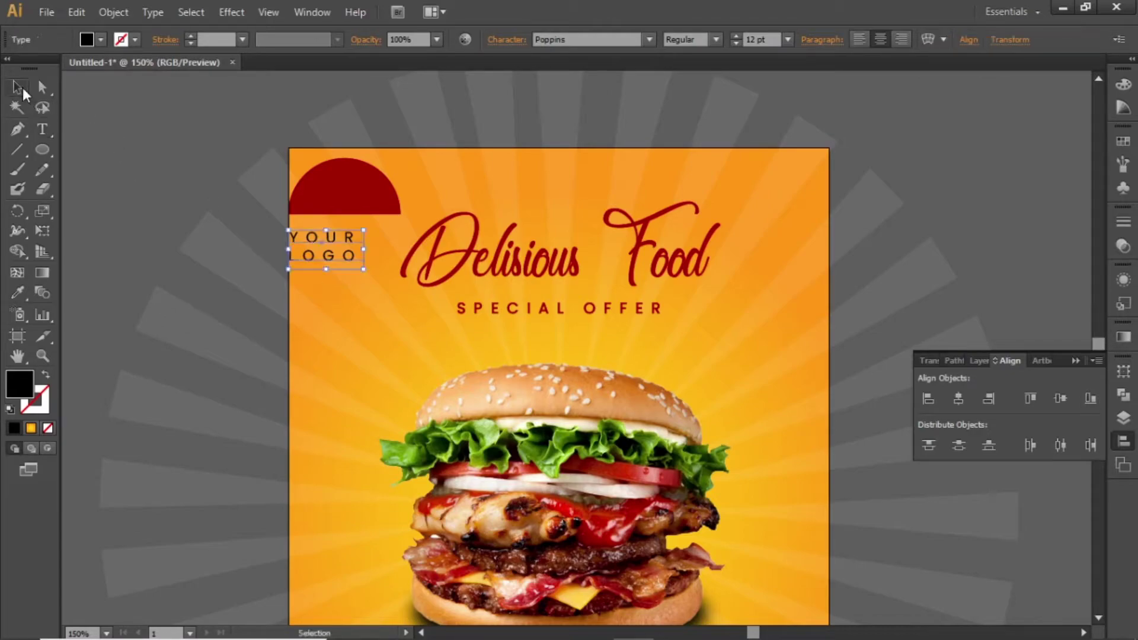
pyautogui.click(509, 39)
pyautogui.click(514, 137)
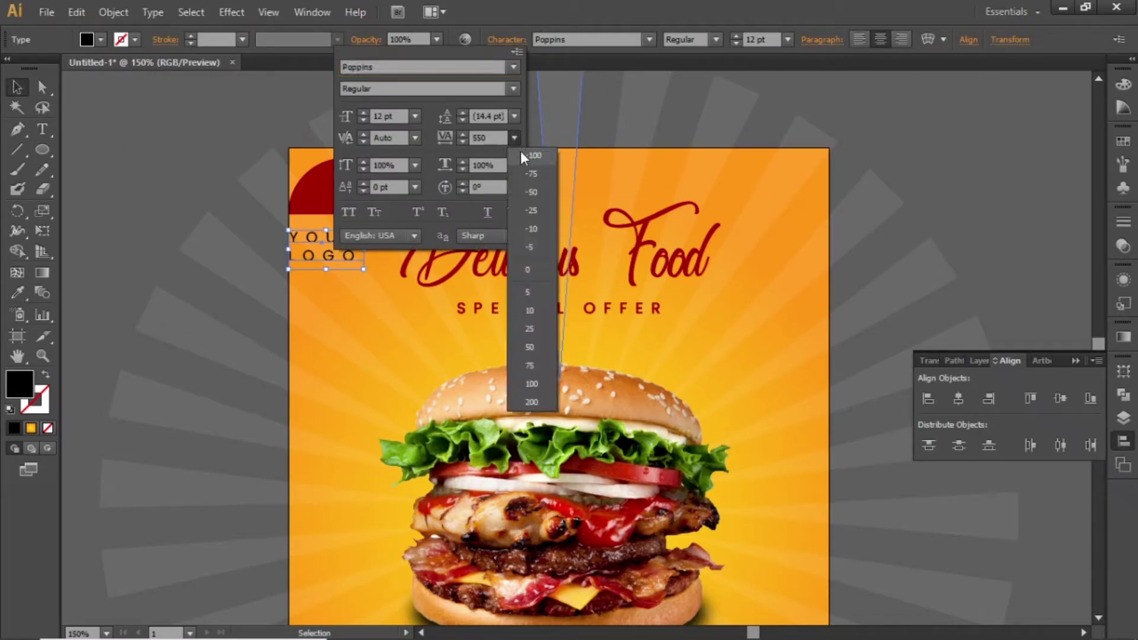
pyautogui.click(525, 271)
pyautogui.click(510, 47)
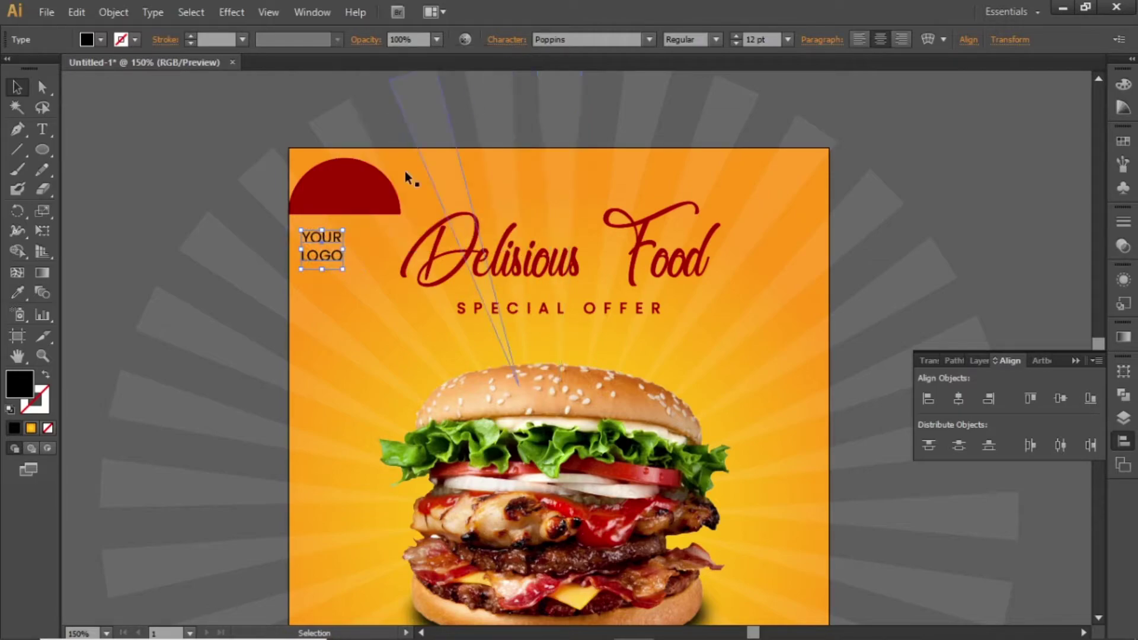
pyautogui.moveTo(333, 265)
pyautogui.mouseDown()
pyautogui.moveTo(347, 234)
pyautogui.moveTo(350, 259)
pyautogui.mouseUp()
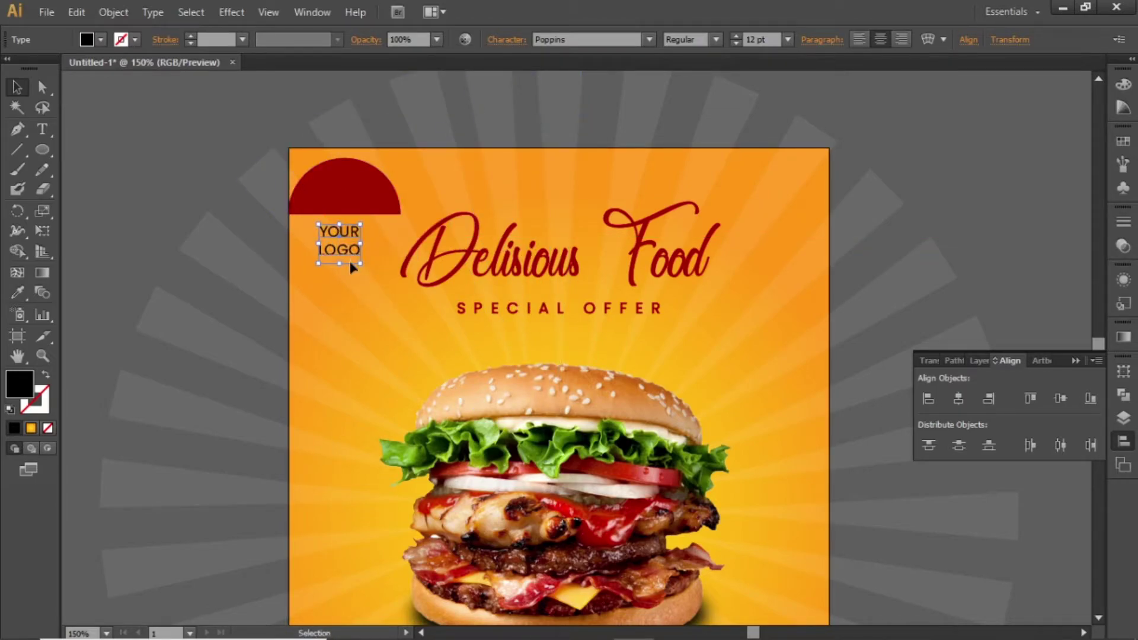
# - Centre YOUR LOGO under the half-circle and shrink the half-circle to about 48×24 px
pyautogui.keyDown('shift'); pyautogui.click(358, 189); pyautogui.keyUp('shift')
pyautogui.click(552, 40)
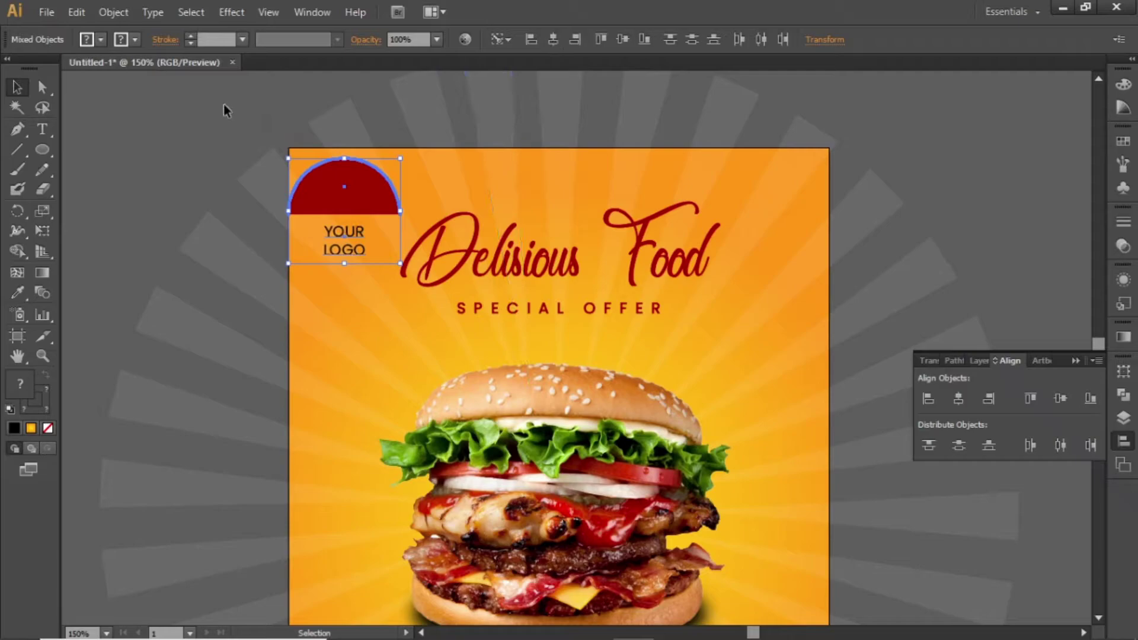
pyautogui.click(224, 105)
pyautogui.click(345, 237)
pyautogui.click(369, 185)
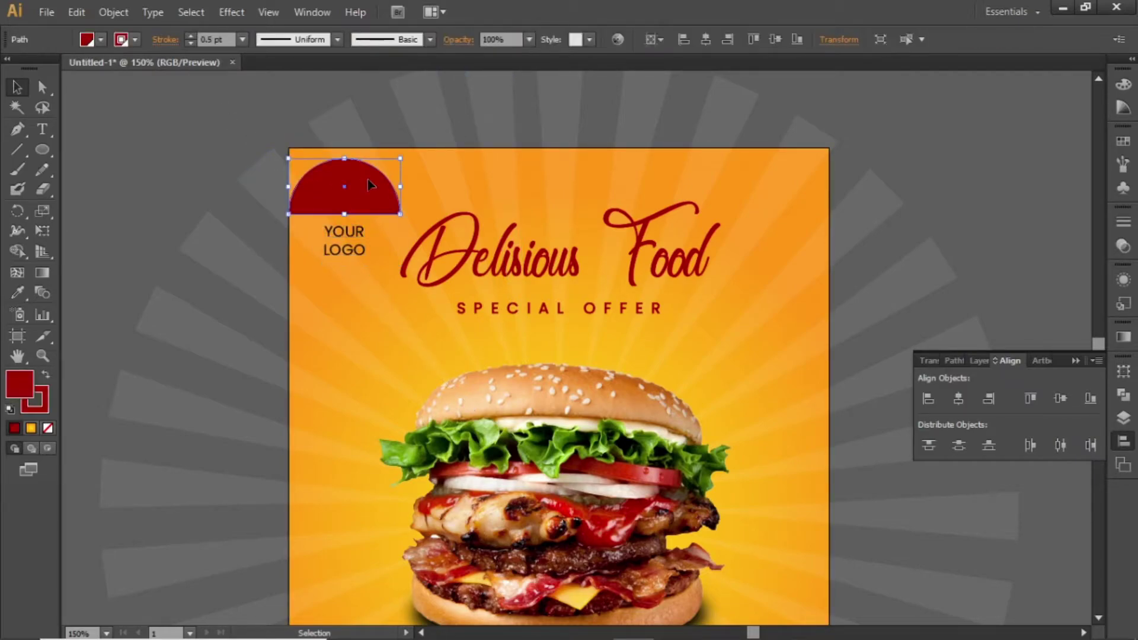
pyautogui.moveTo(350, 166); pyautogui.dragTo(354, 195)
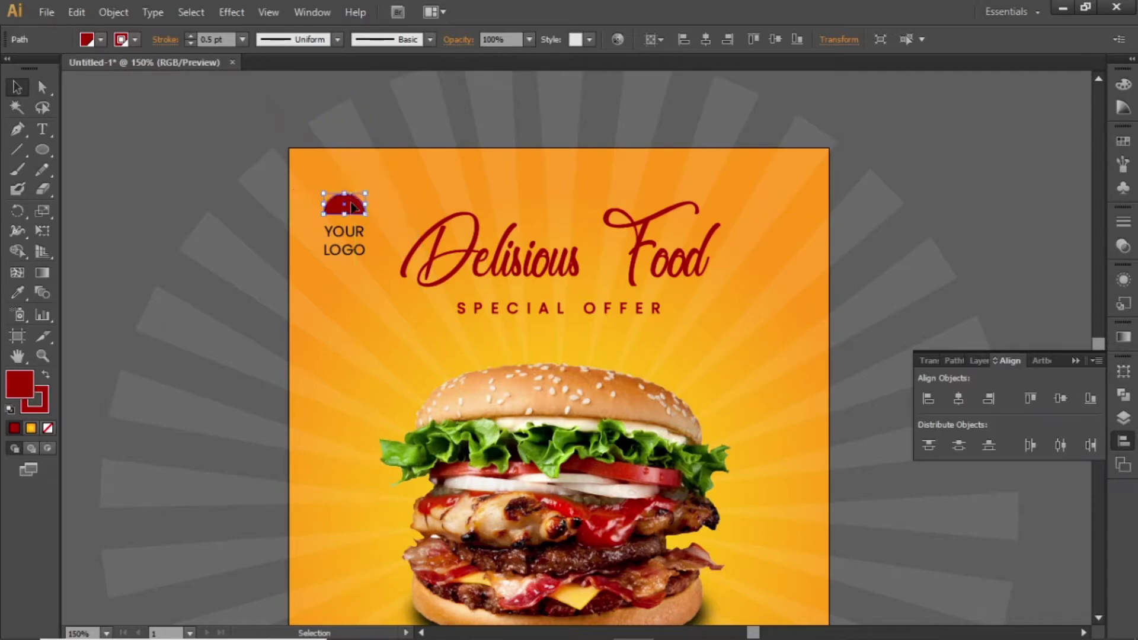
pyautogui.keyDown('shift'); pyautogui.click(344, 240); pyautogui.keyUp('shift')
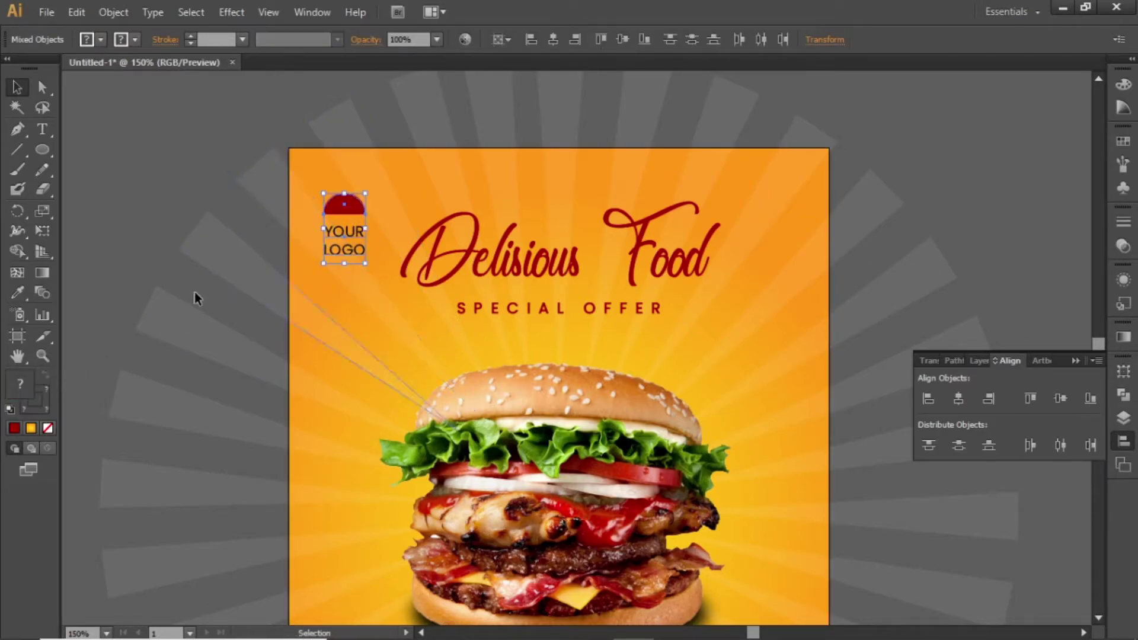
pyautogui.hotkey('ctrl', 'z')
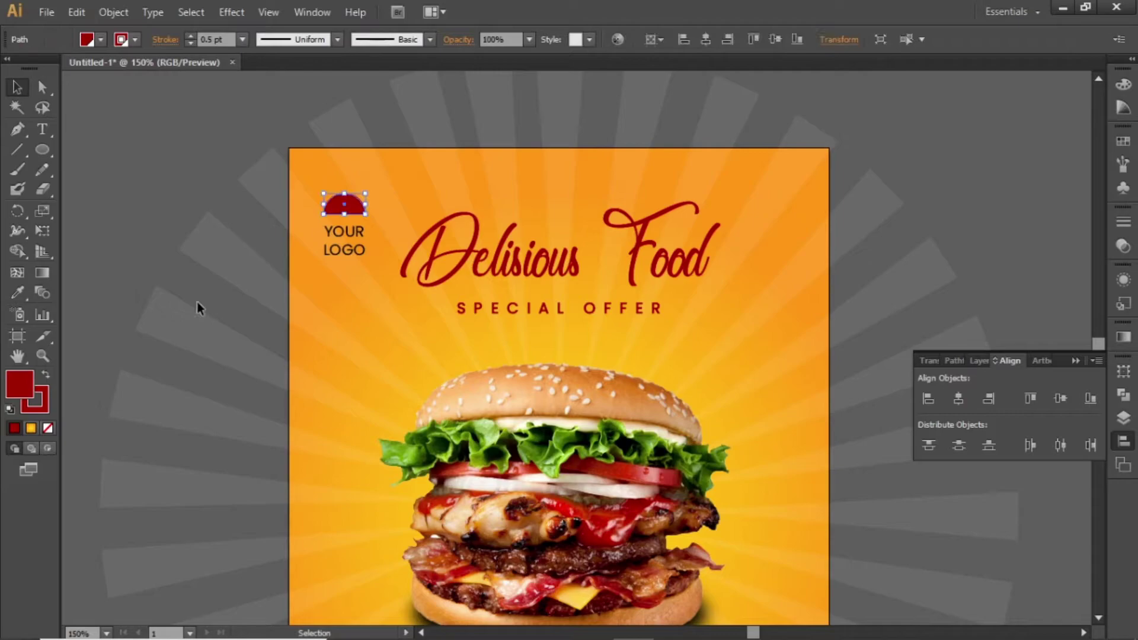
# - Give the half-circle no stroke and a white FFFFFF fill
pyautogui.click(47, 403)
pyautogui.click(48, 428)
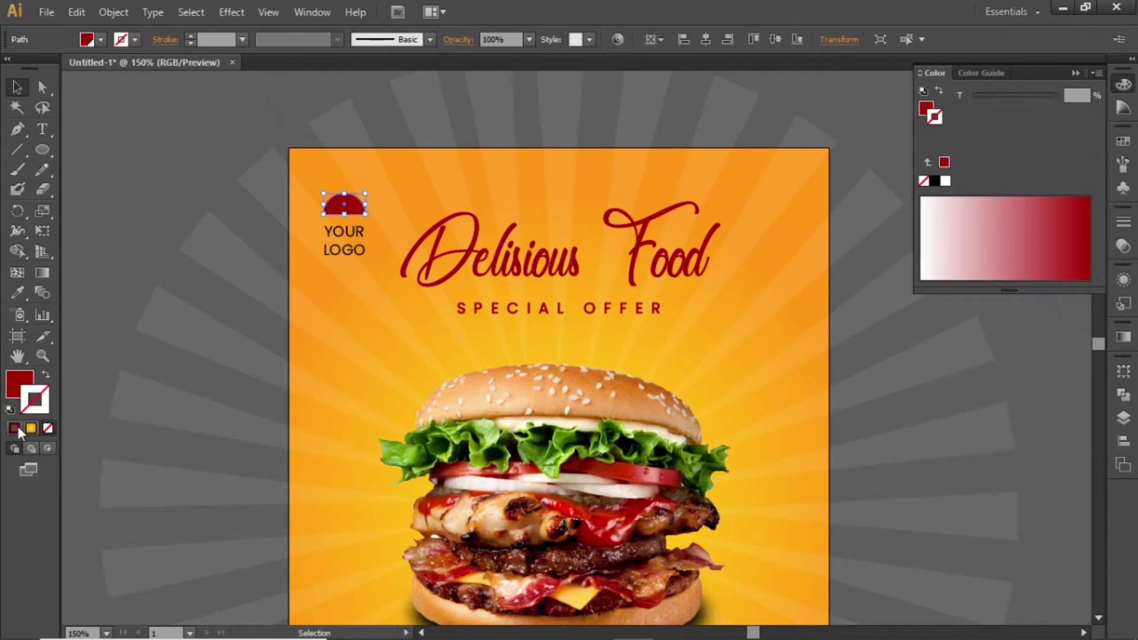
pyautogui.doubleClick(18, 391)
pyautogui.write('ffffff')
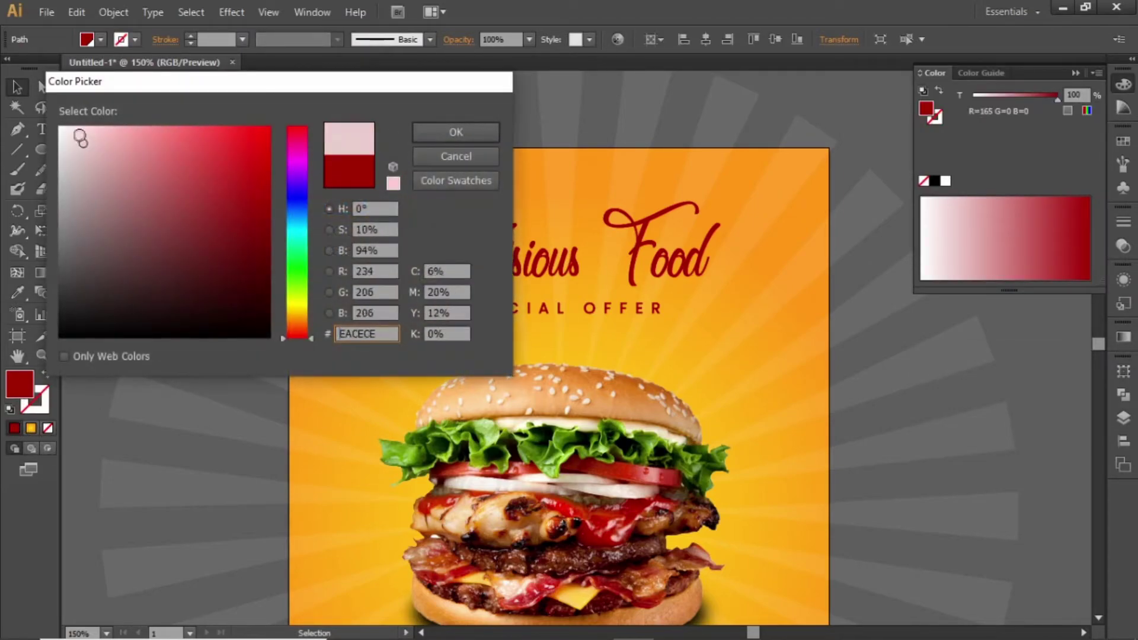
pyautogui.click(430, 132)
# - Colour the YOUR LOGO text near-white and move the logo toward the top-left corner
pyautogui.click(358, 235)
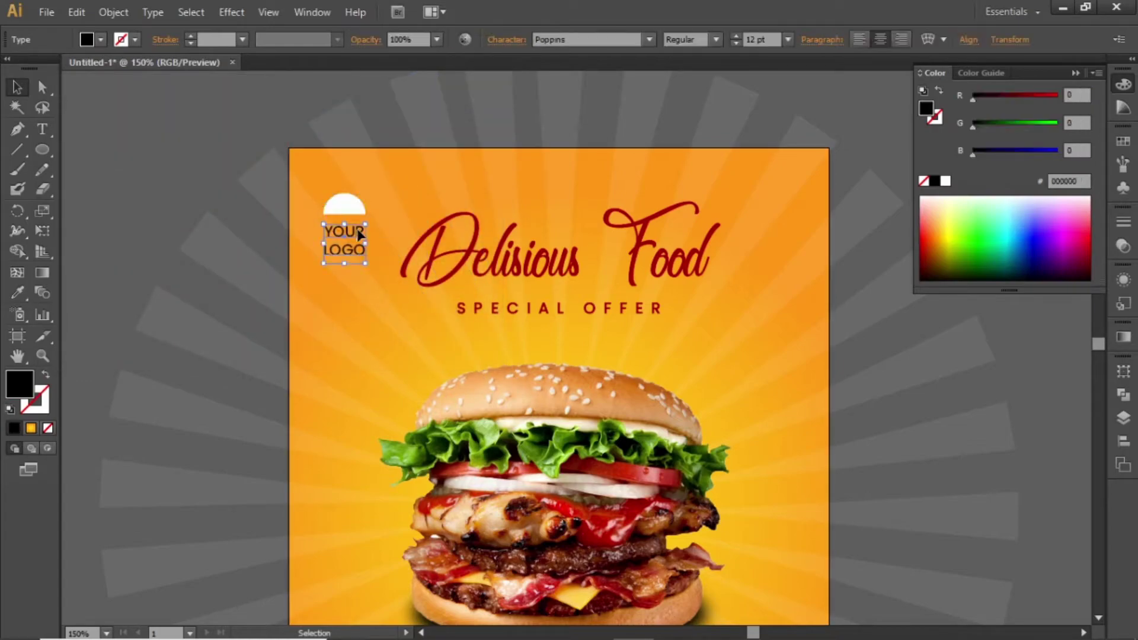
pyautogui.doubleClick(28, 388)
pyautogui.moveTo(101, 255); pyautogui.dragTo(60, 127)
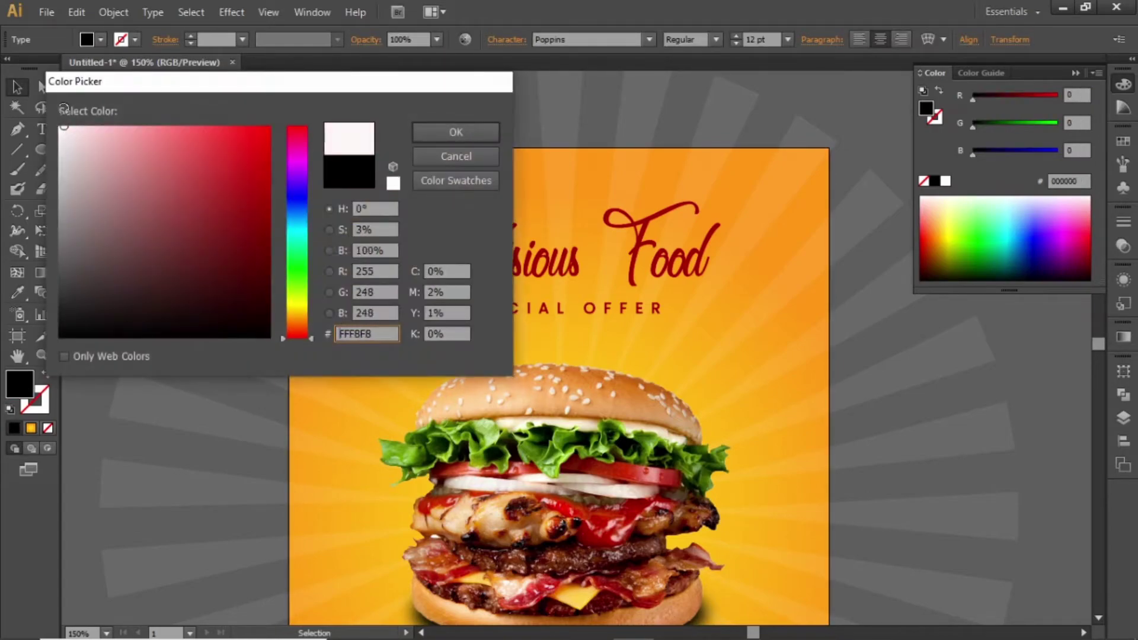
pyautogui.click(427, 133)
pyautogui.moveTo(375, 185); pyautogui.dragTo(305, 214)
# - Set the YOUR LOGO text to Bold
pyautogui.click(320, 195)
pyautogui.click(331, 206)
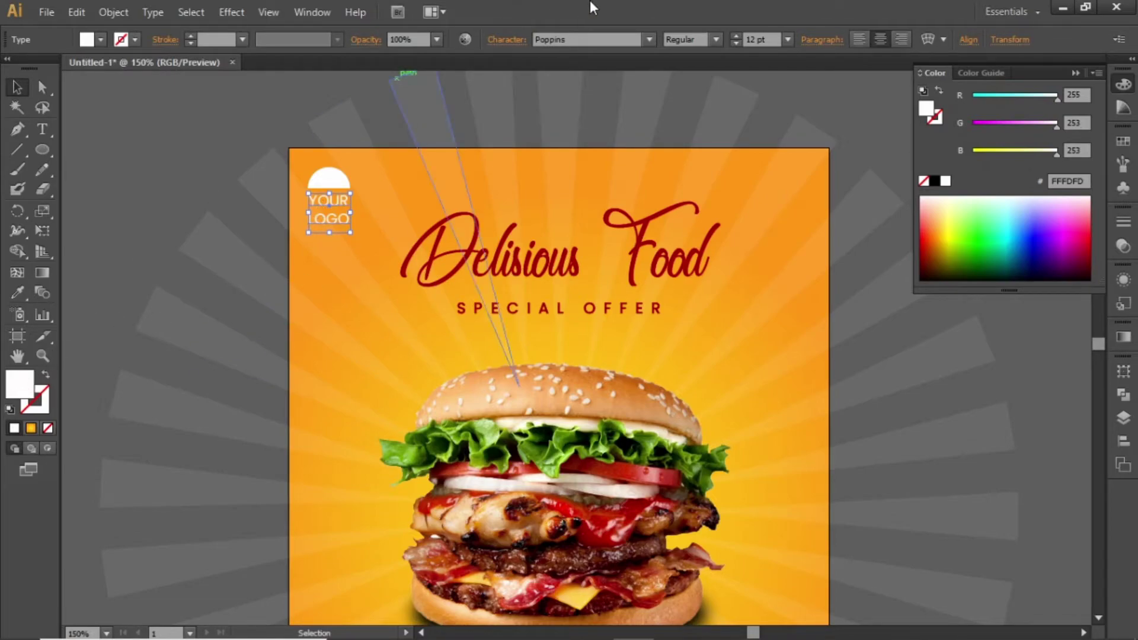
pyautogui.click(717, 39)
pyautogui.click(715, 93)
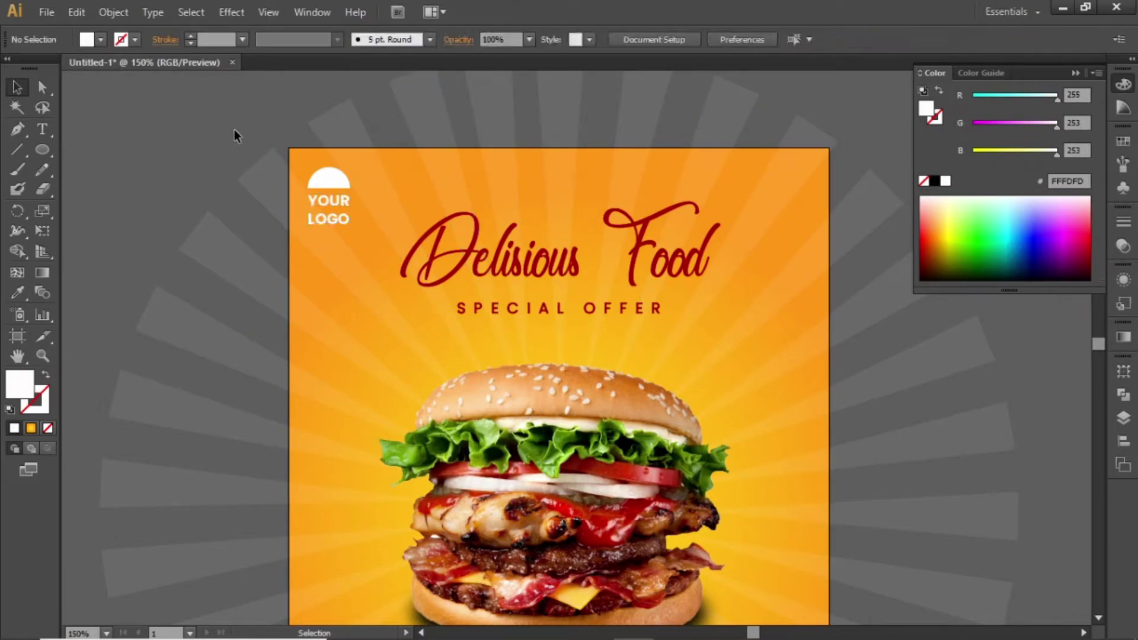
# - Fit the flyer in the window, zoom into its lower half, and collapse the Color panel
pyautogui.hotkey('ctrl', '0')
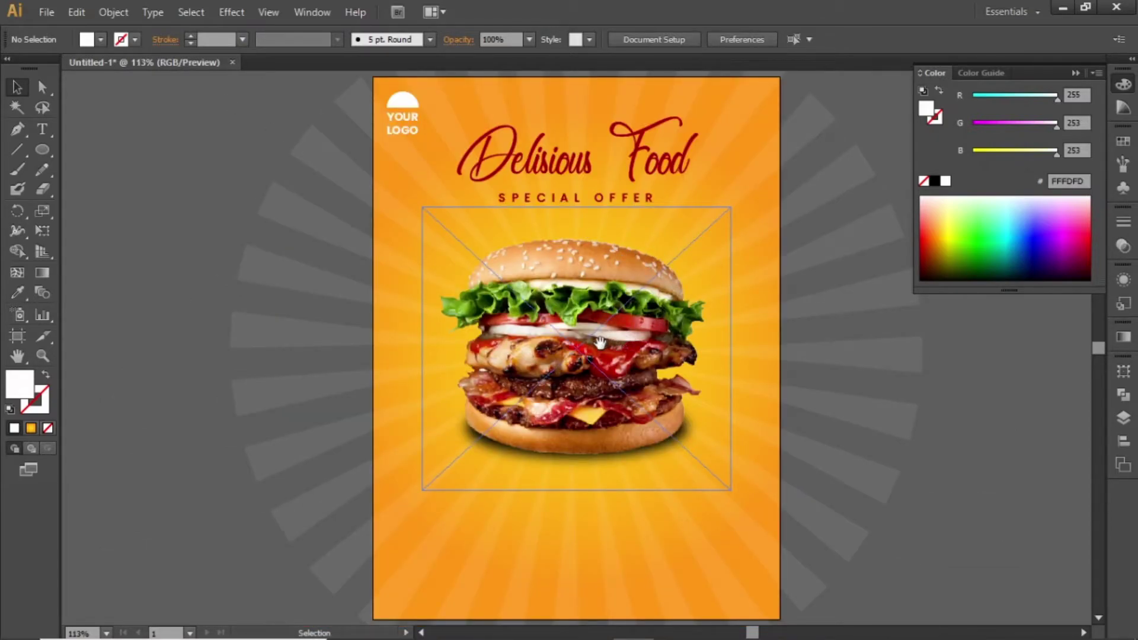
pyautogui.scroll(-3, 652, 362)
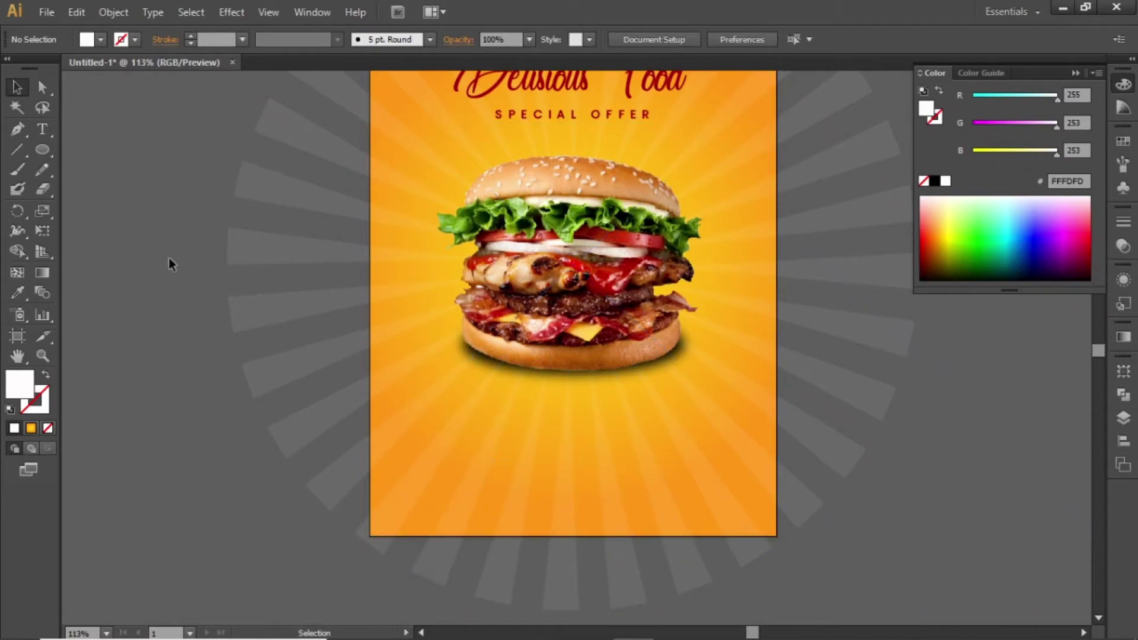
pyautogui.press('z')
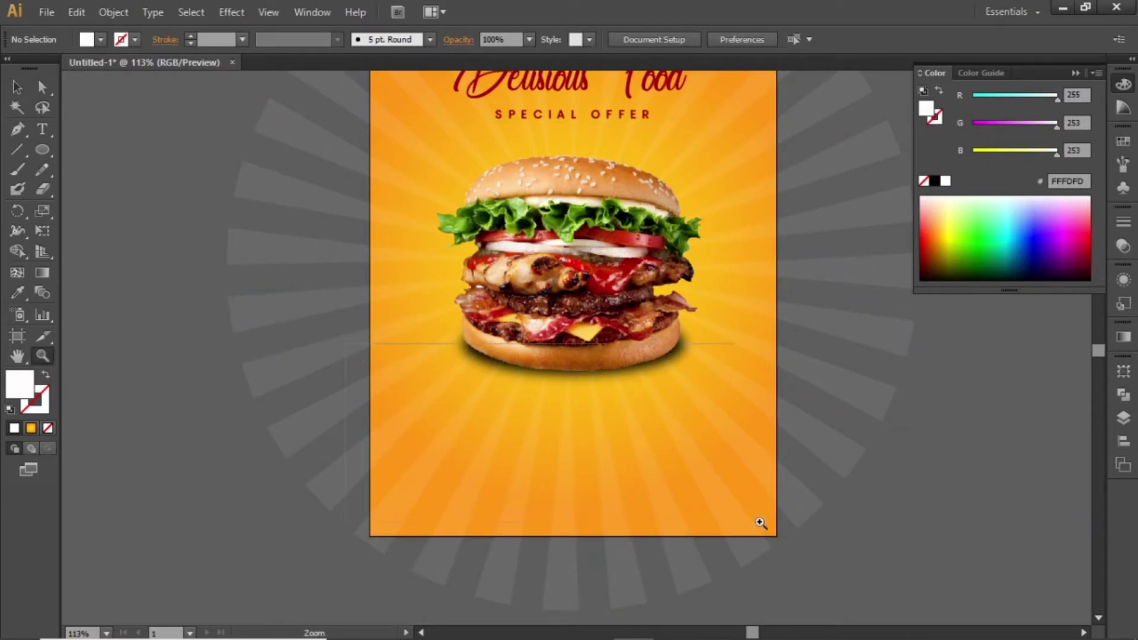
pyautogui.click(808, 574)
pyautogui.press('v')
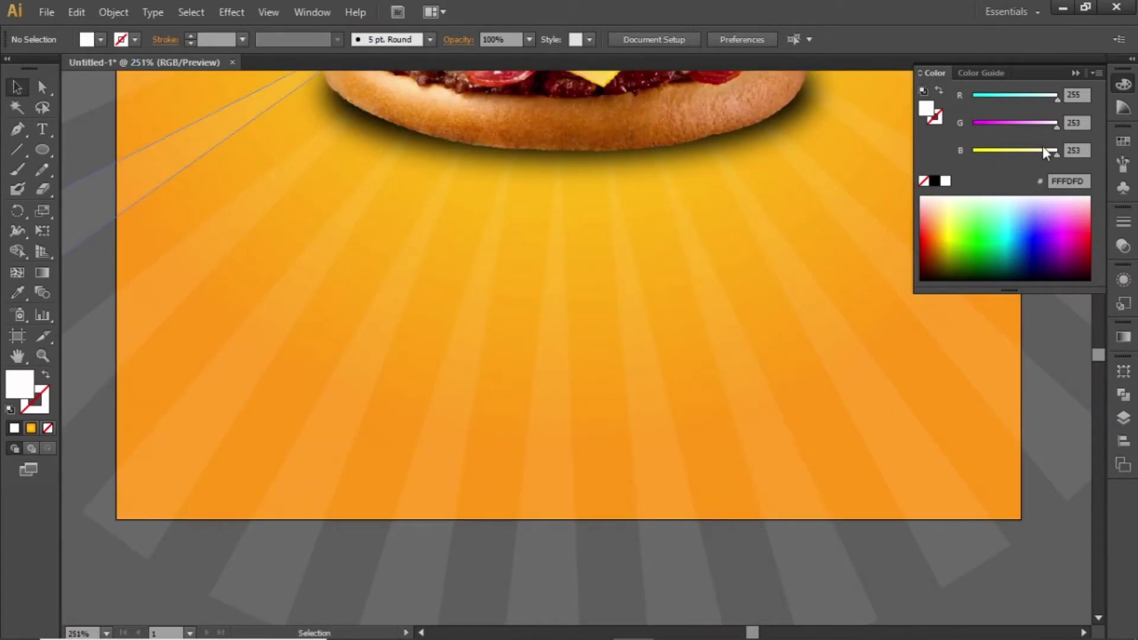
pyautogui.click(1071, 74)
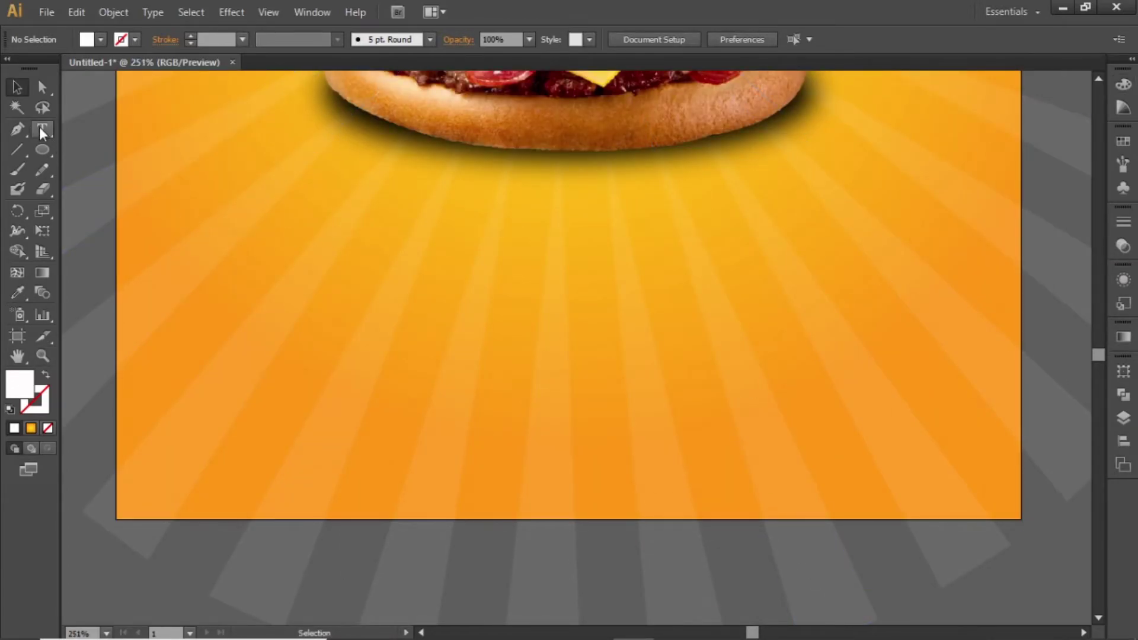
# - Draw a wide flat rectangle below the burger and fill it dark red
pyautogui.moveTo(42, 150); pyautogui.dragTo(77, 149)
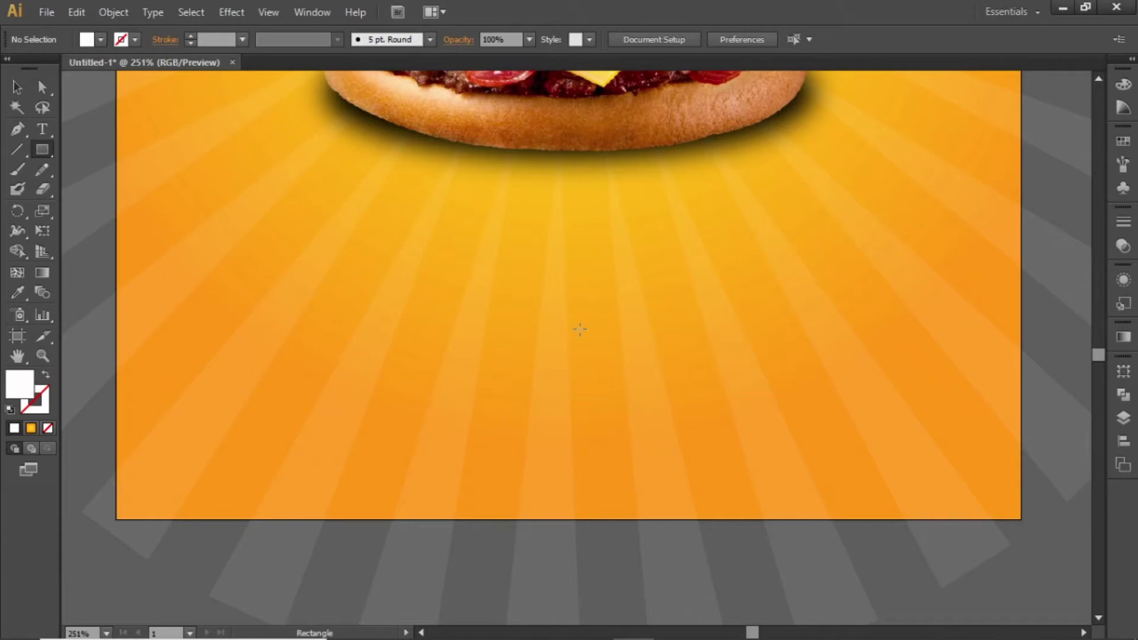
pyautogui.moveTo(544, 304); pyautogui.dragTo(724, 339)
pyautogui.press('v')
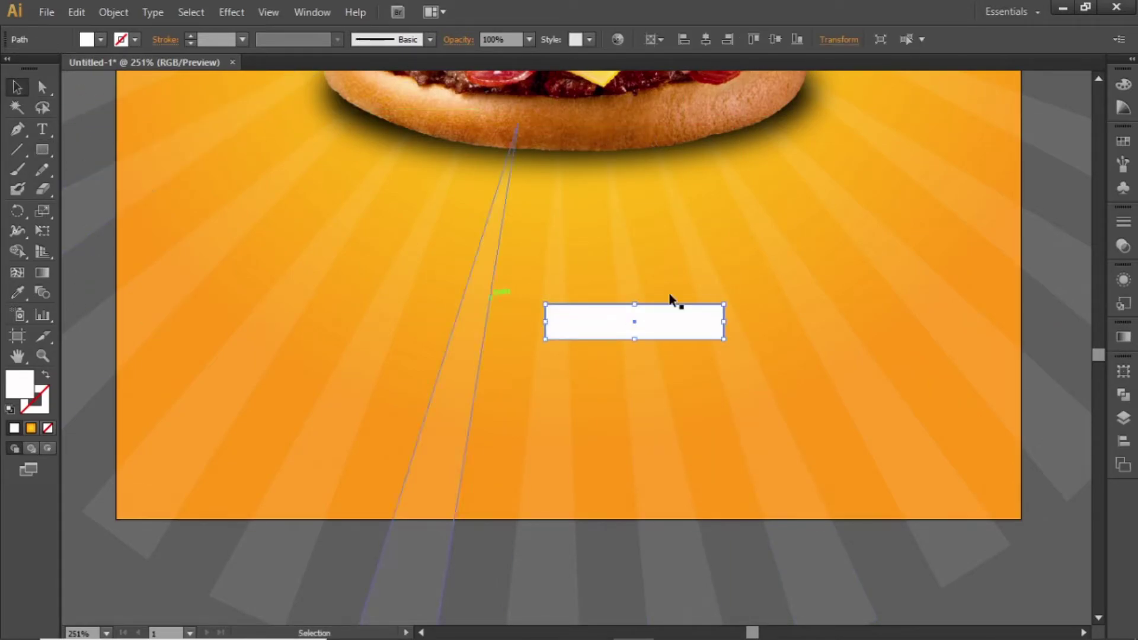
pyautogui.click(1123, 141)
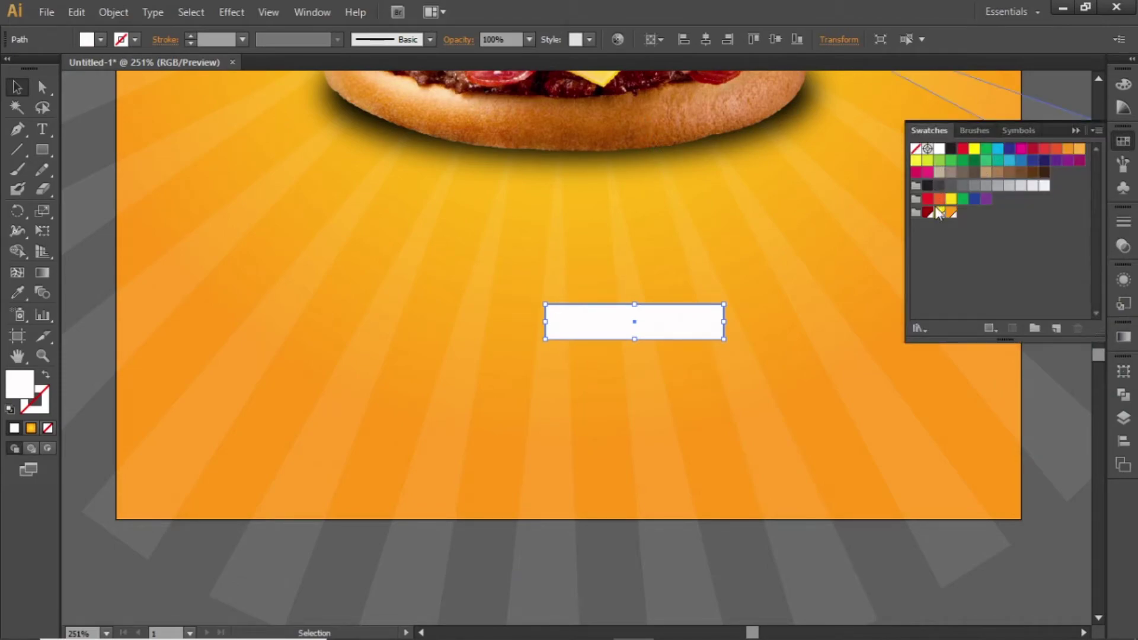
pyautogui.click(931, 214)
pyautogui.click(1075, 130)
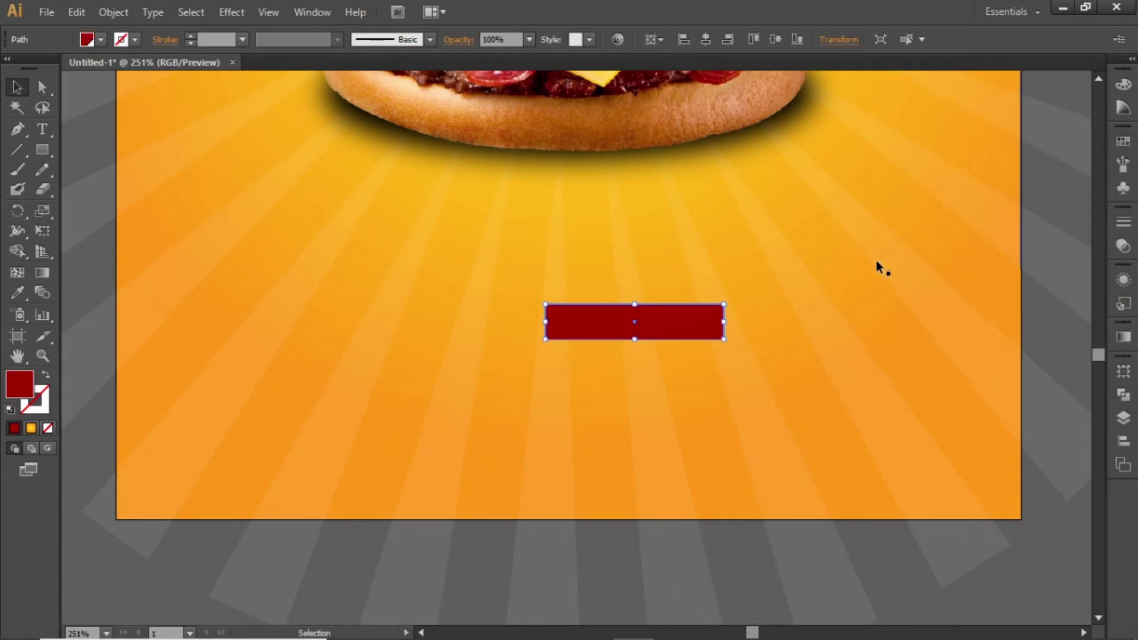
pyautogui.moveTo(660, 325); pyautogui.dragTo(633, 333)
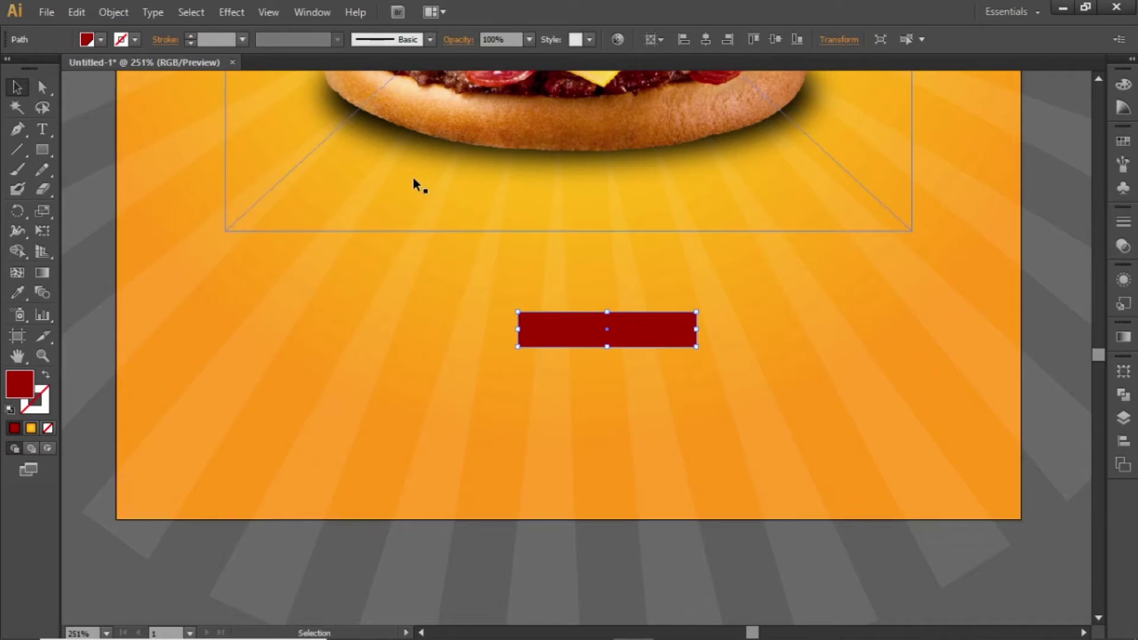
# - Apply a Round Corners effect with a 6 px radius to the red rectangle
pyautogui.click(232, 11)
pyautogui.moveTo(405, 204)
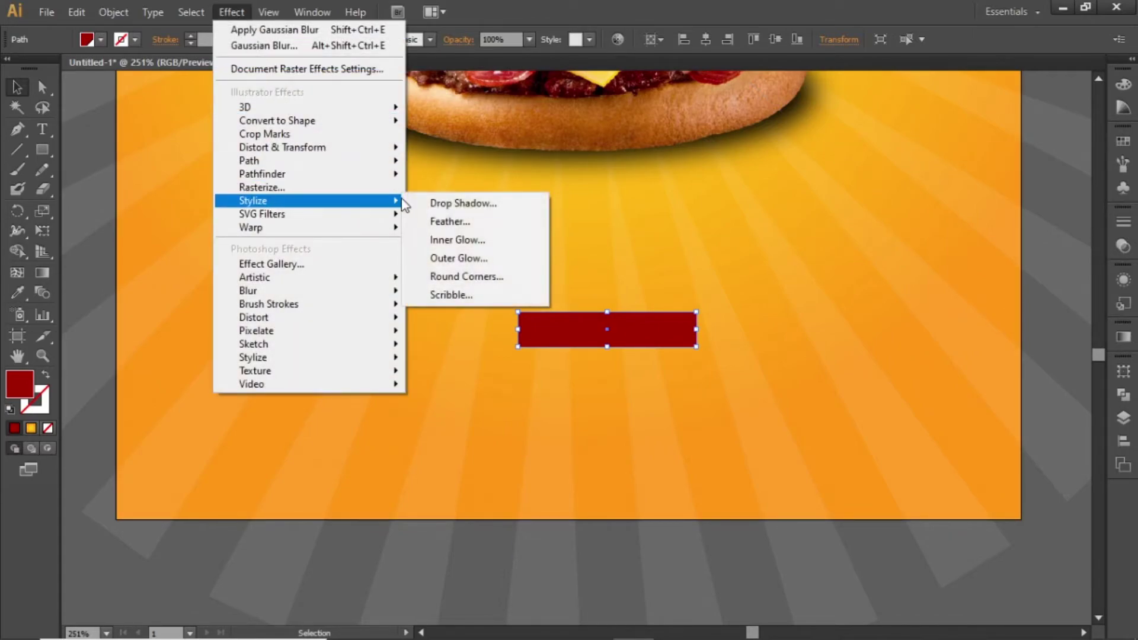
pyautogui.click(467, 276)
pyautogui.click(743, 340)
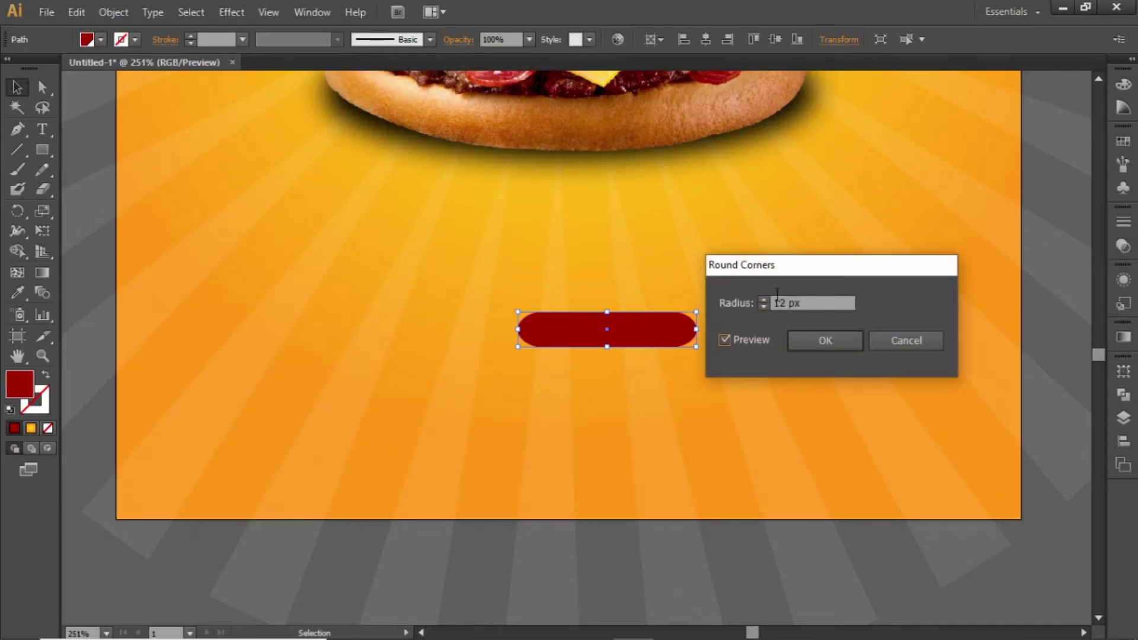
pyautogui.moveTo(780, 273); pyautogui.dragTo(810, 241)
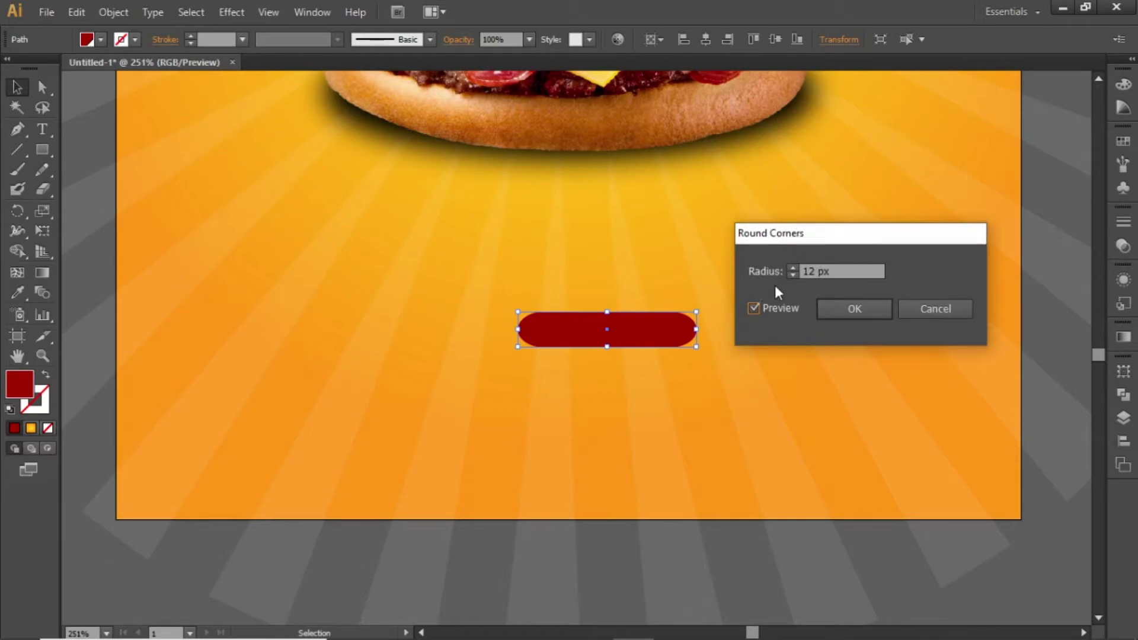
pyautogui.doubleClick(808, 271)
pyautogui.write('6')
pyautogui.press('Tab')
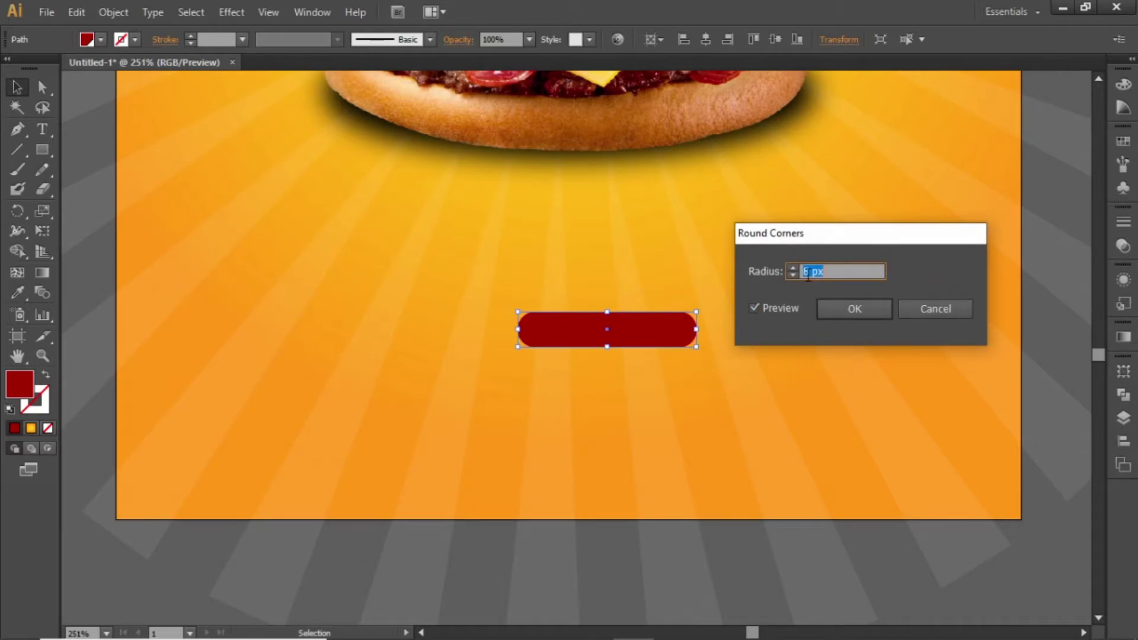
pyautogui.press('Return')
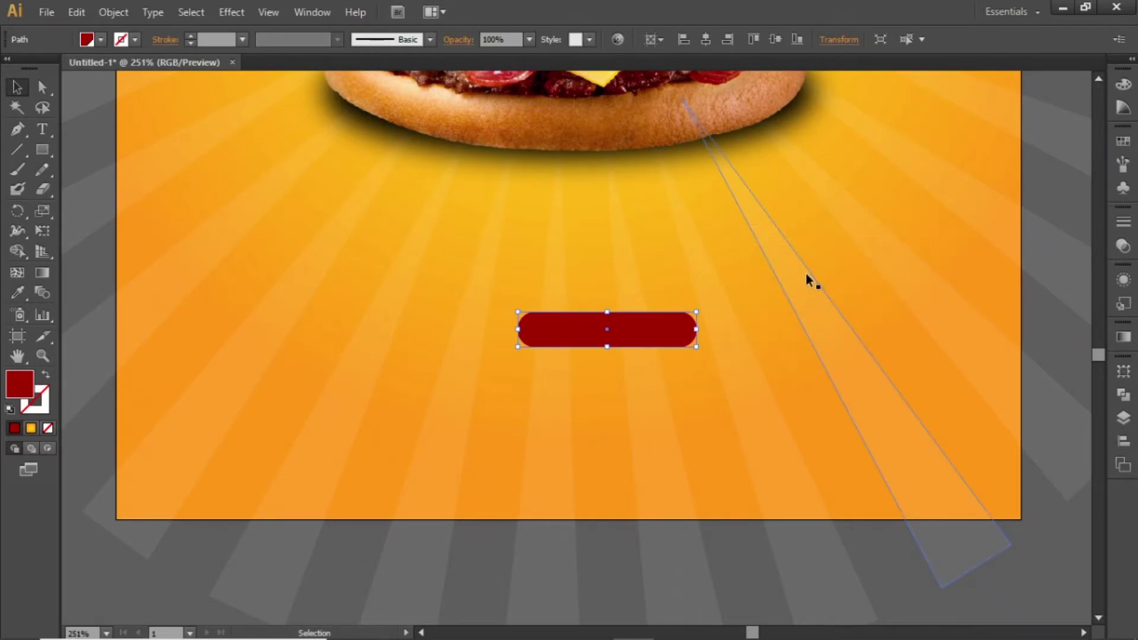
pyautogui.click(770, 312)
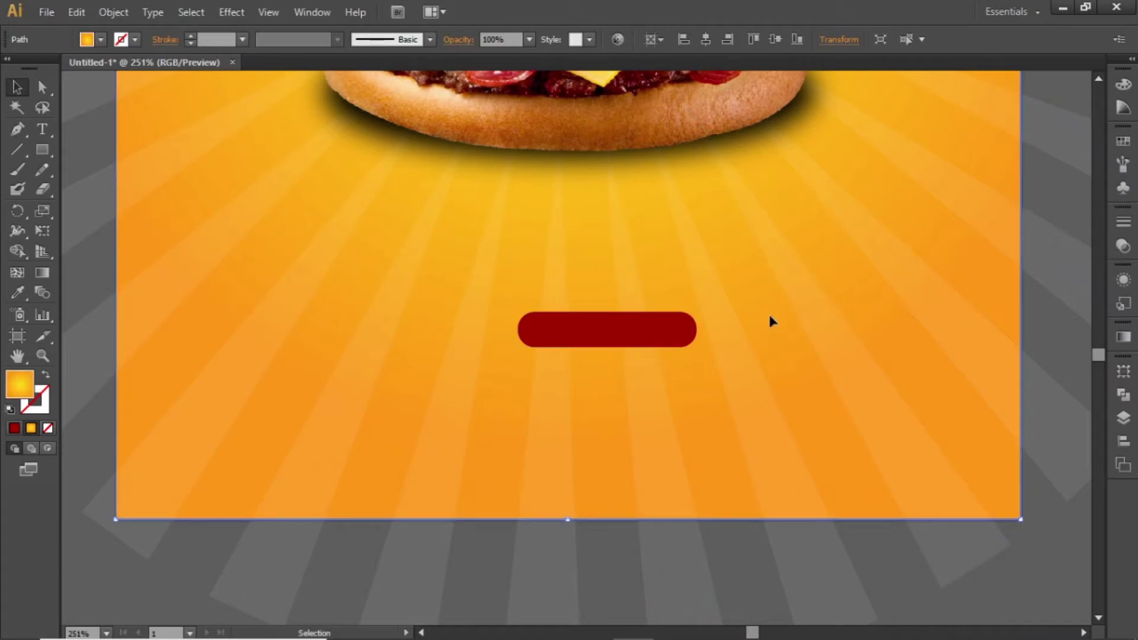
# - Add white 'ORDER NOW' text above the red button
pyautogui.click(43, 129)
pyautogui.click(585, 279)
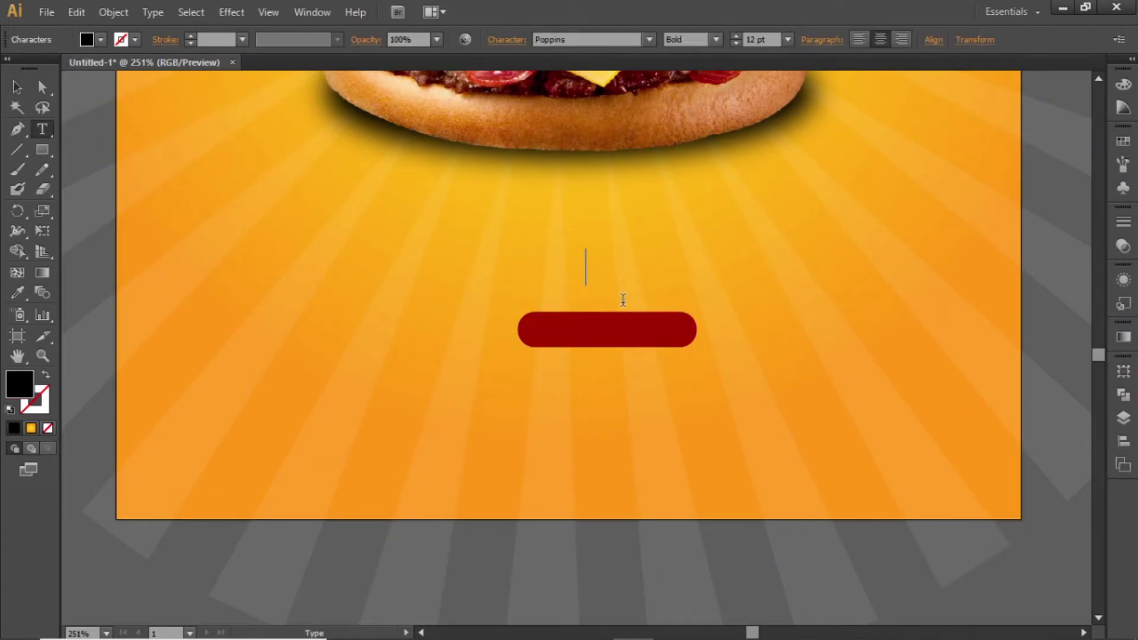
pyautogui.write('ORDER NOW')
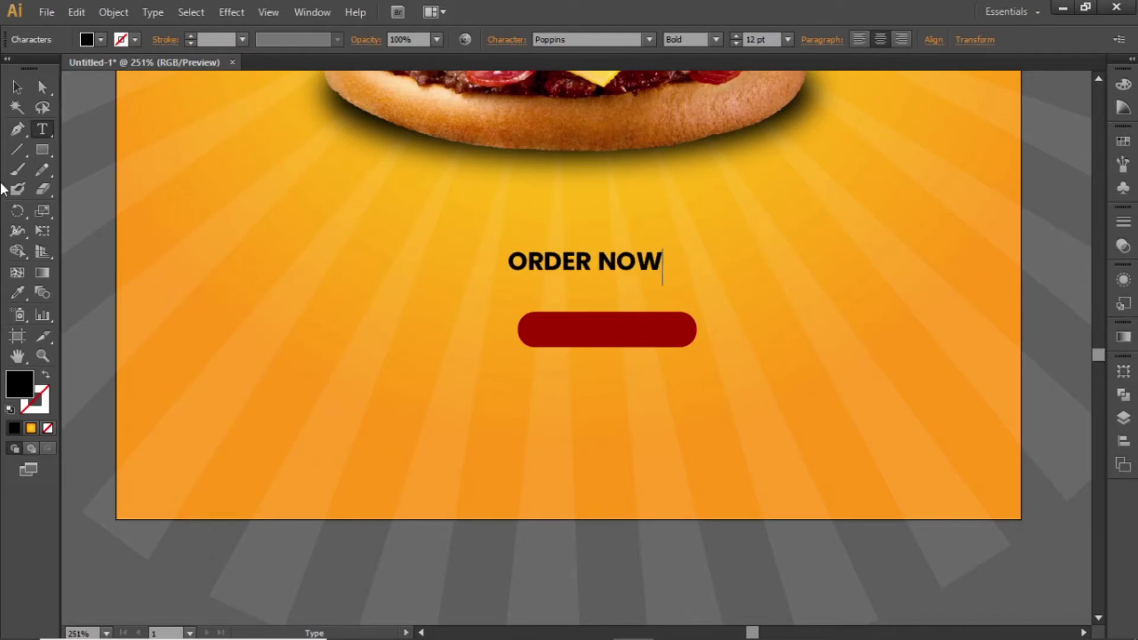
pyautogui.click(17, 87)
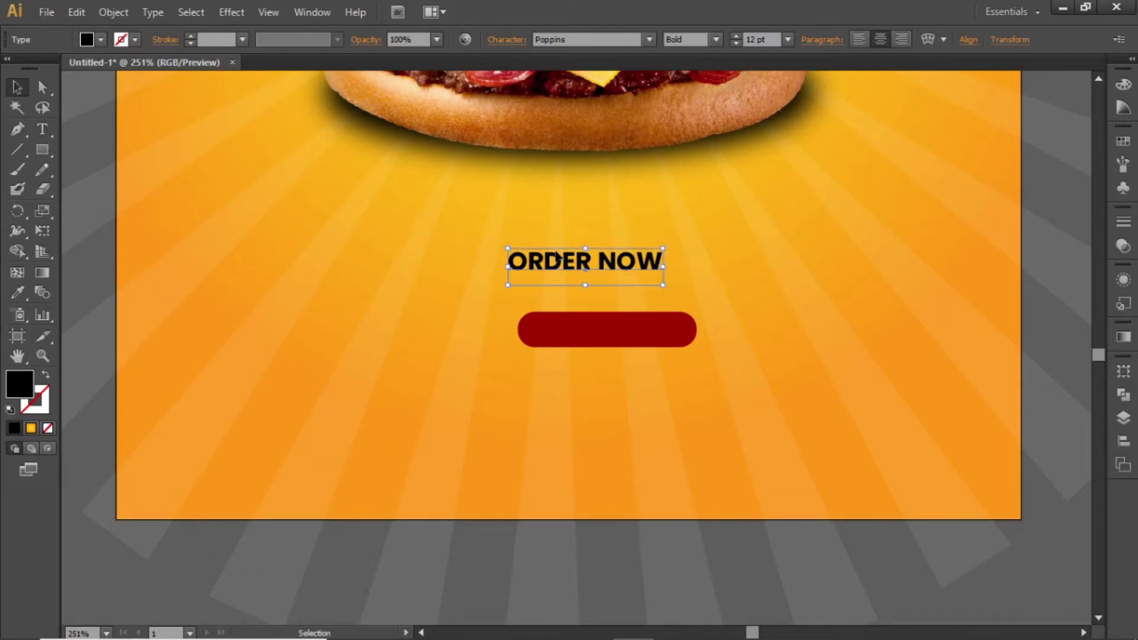
pyautogui.click(92, 46)
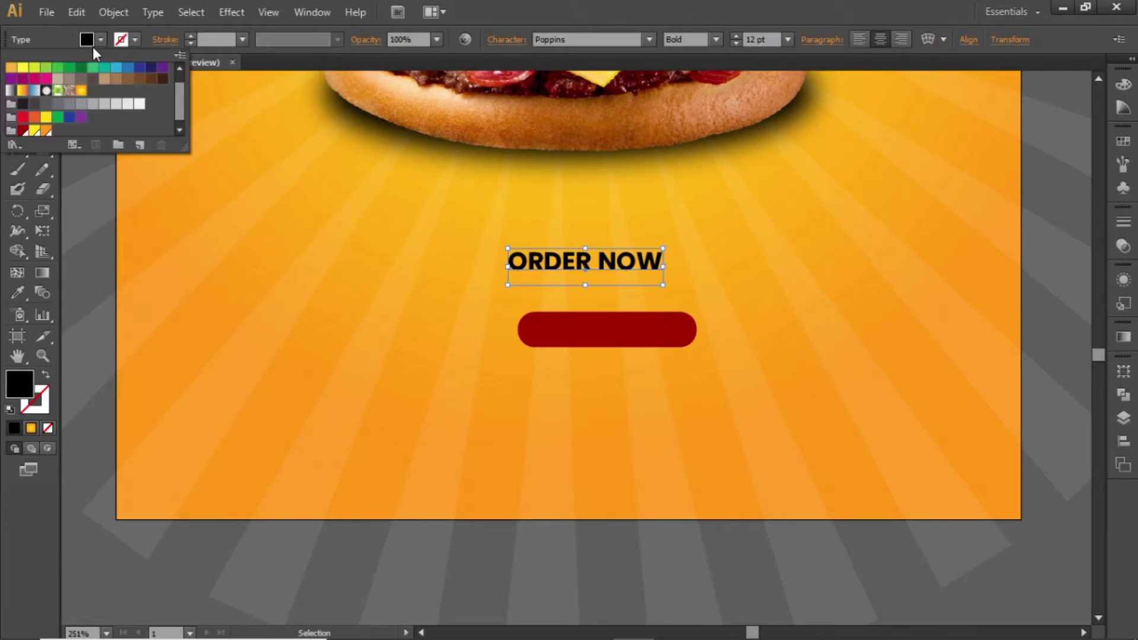
pyautogui.click(139, 104)
# - Move 'ORDER NOW' onto the red button, centre it horizontally and nudge it up
pyautogui.click(359, 176)
pyautogui.moveTo(586, 260); pyautogui.dragTo(614, 351)
pyautogui.keyDown('shift'); pyautogui.click(617, 323); pyautogui.keyUp('shift')
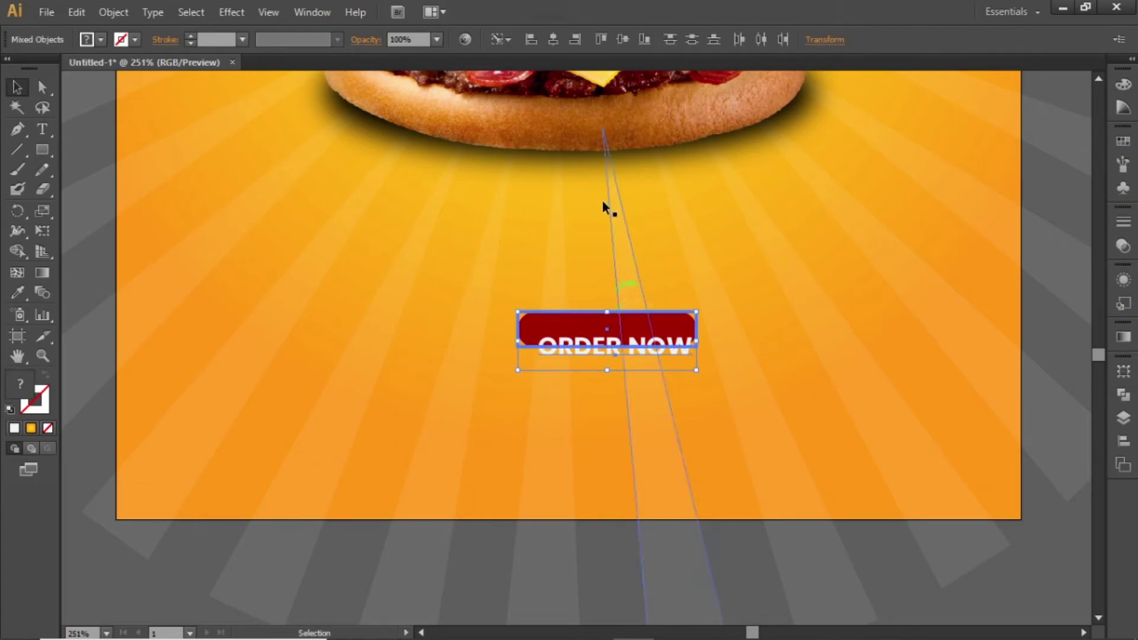
pyautogui.click(551, 40)
pyautogui.click(646, 246)
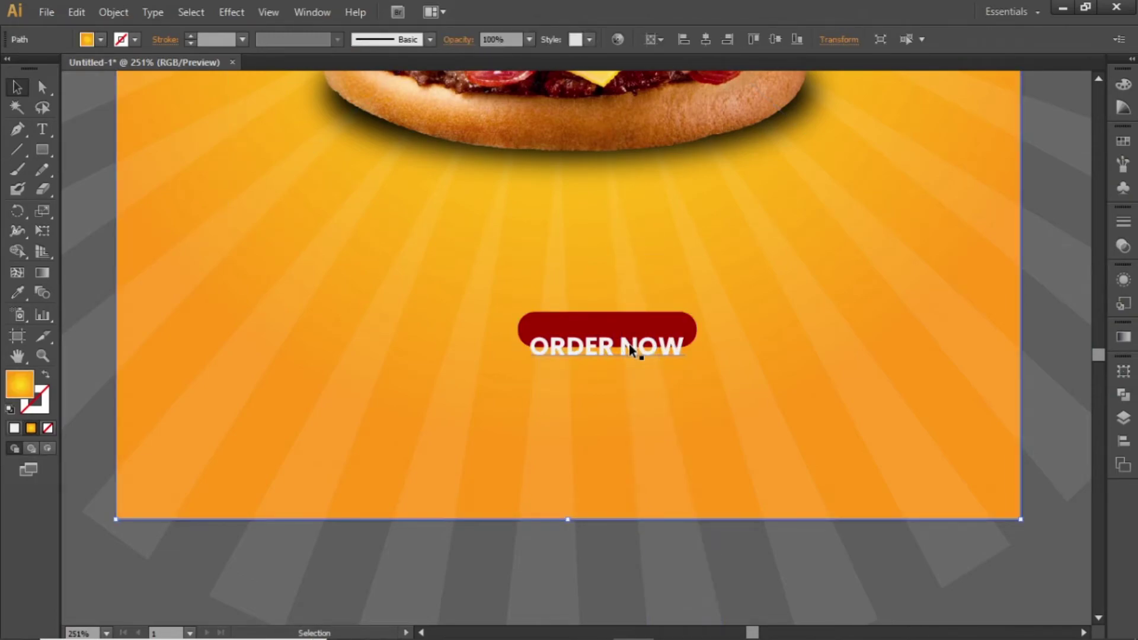
pyautogui.click(628, 347)
pyautogui.press('Up')
pyautogui.press('Up')
pyautogui.press('Up')
pyautogui.press('Up')
pyautogui.press('Up')
pyautogui.press('Up')
pyautogui.press('Up')
pyautogui.press('Up')
pyautogui.press('Up')
pyautogui.press('Up')
pyautogui.press('Up')
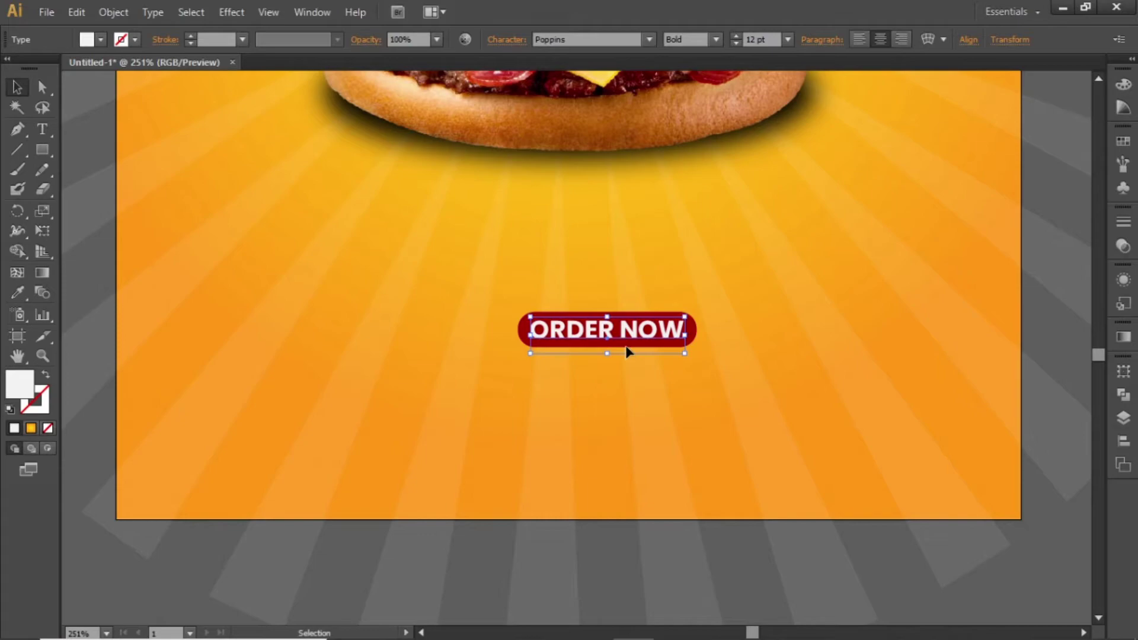
# - Set the ORDER NOW text to 10 pt and nudge it slightly higher
pyautogui.click(731, 45)
pyautogui.click(732, 45)
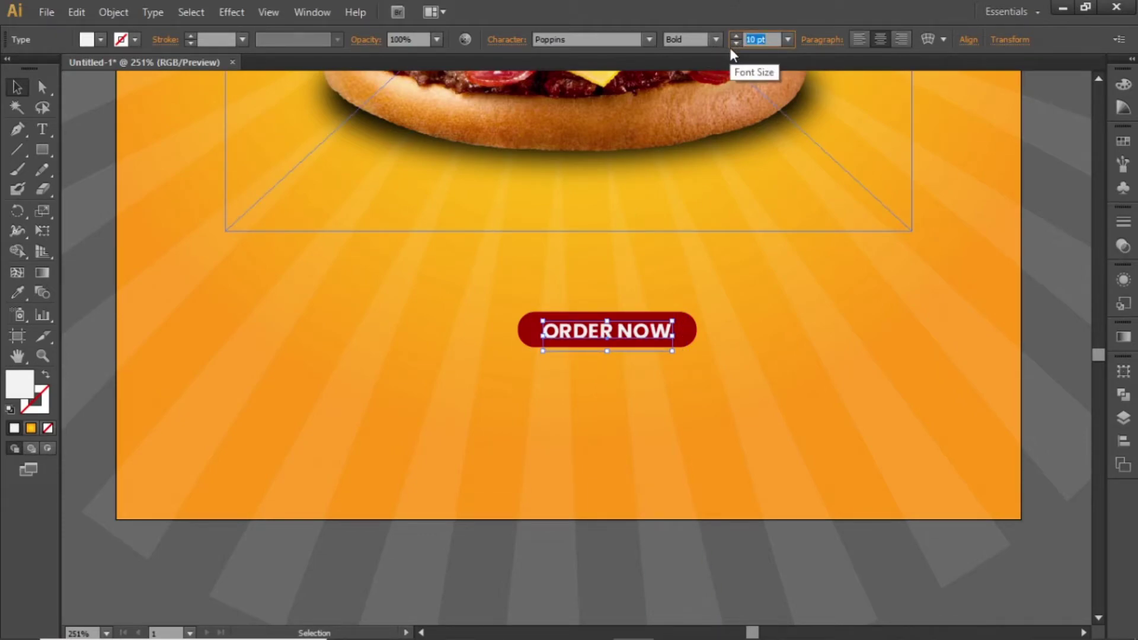
pyautogui.click(730, 48)
pyautogui.hotkey('ctrl', 'z')
pyautogui.click(759, 325)
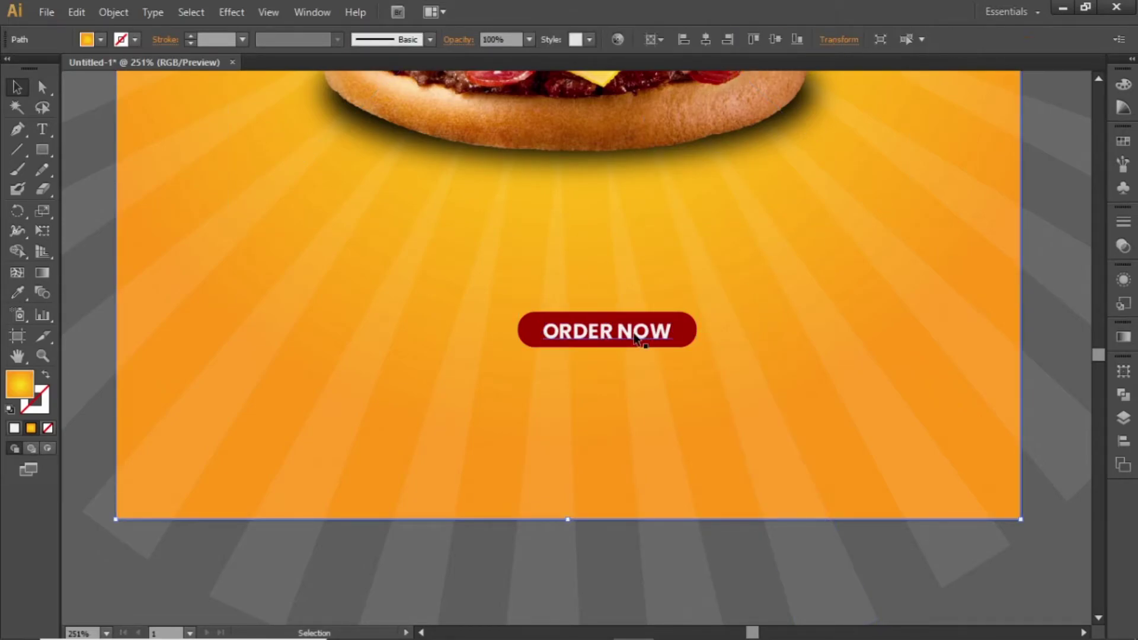
pyautogui.click(634, 336)
pyautogui.press('Up')
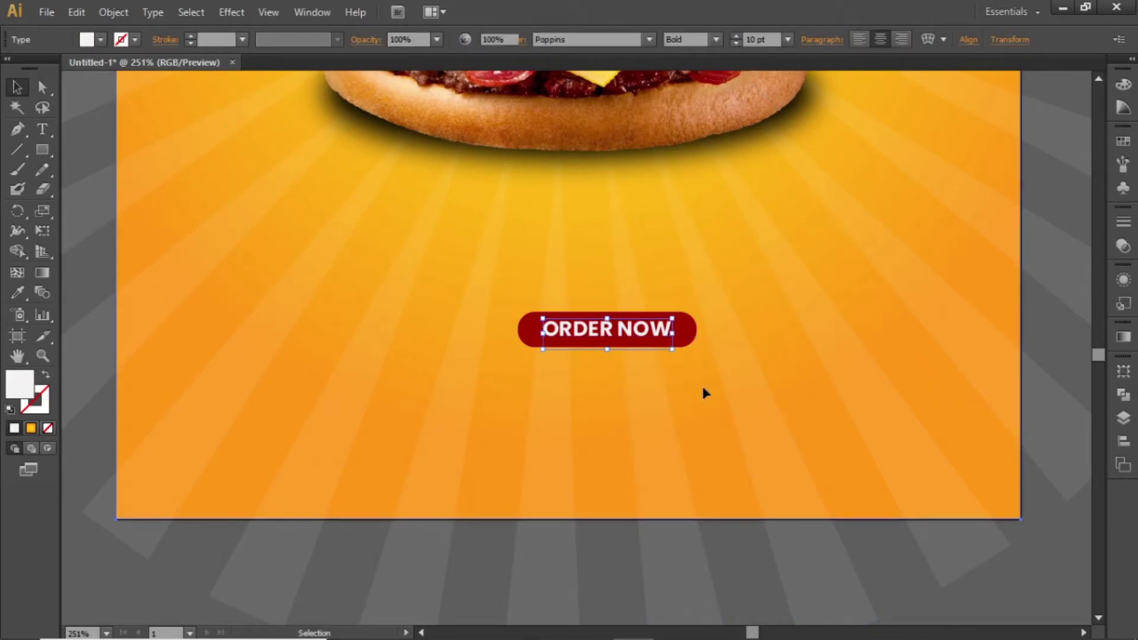
# - Check the ORDER NOW text's position against the red button, then clear the selection
pyautogui.click(702, 386)
pyautogui.press('z')
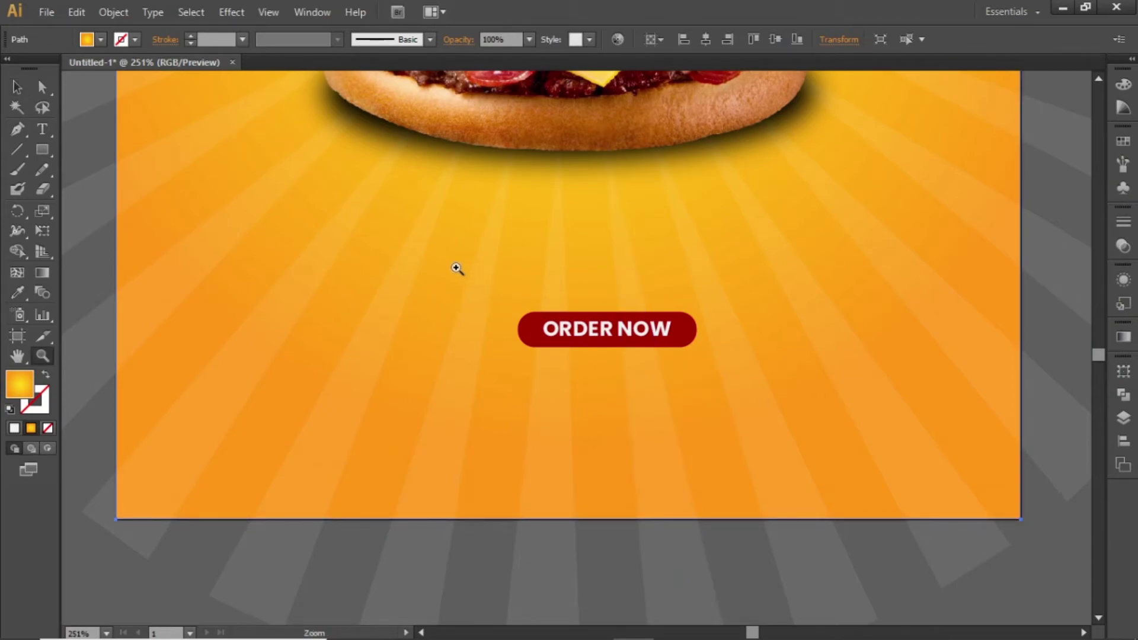
pyautogui.press('v')
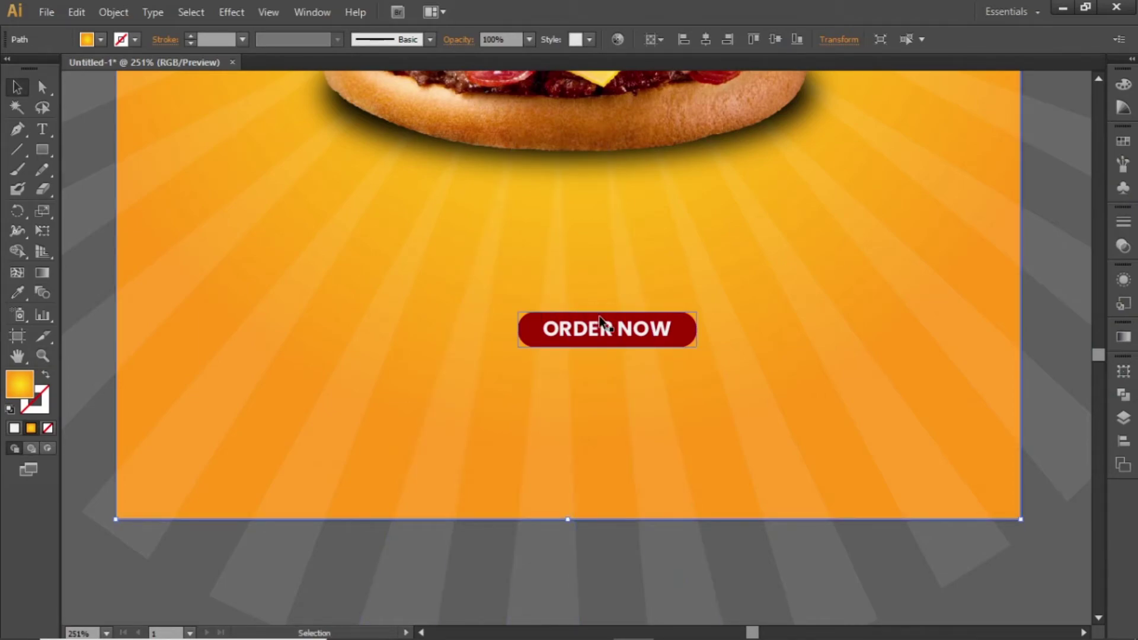
pyautogui.click(528, 323)
pyautogui.keyDown('shift'); pyautogui.click(573, 336); pyautogui.keyUp('shift')
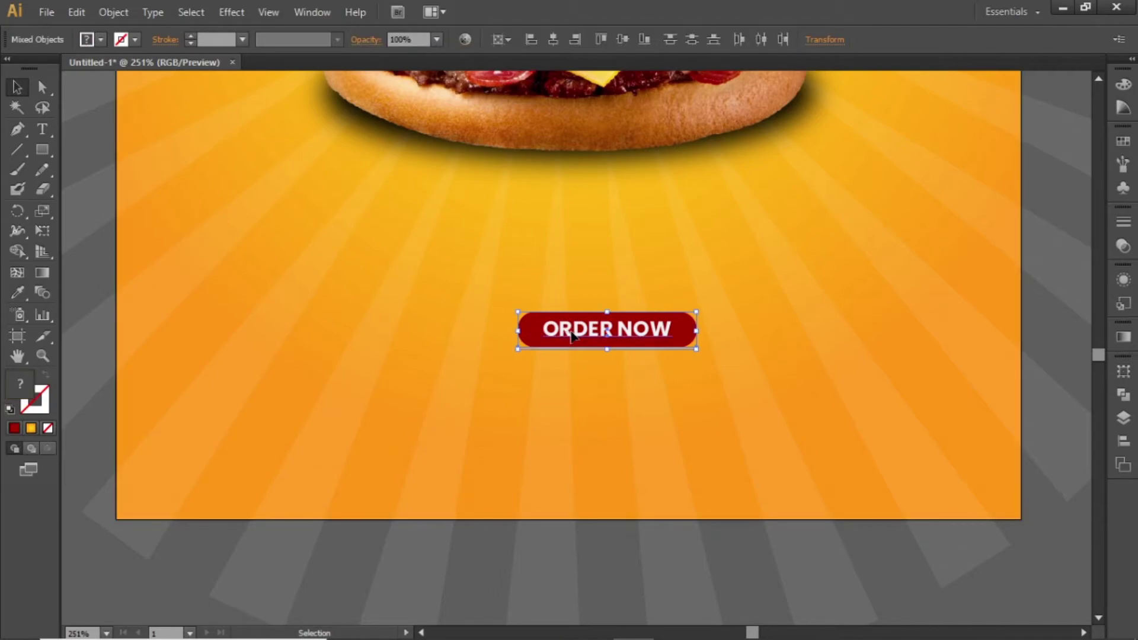
pyautogui.click(602, 353)
# - Duplicate the ORDER NOW text below the button and retype it as two phone-number lines
pyautogui.click(595, 336)
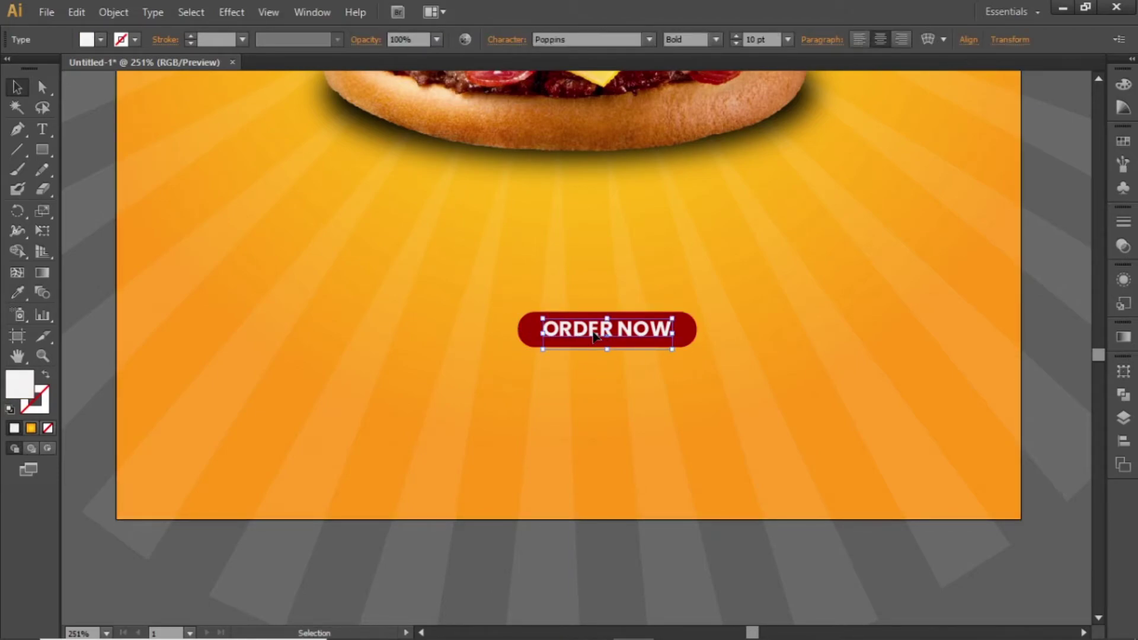
pyautogui.moveTo(592, 334); pyautogui.dragTo(603, 400)
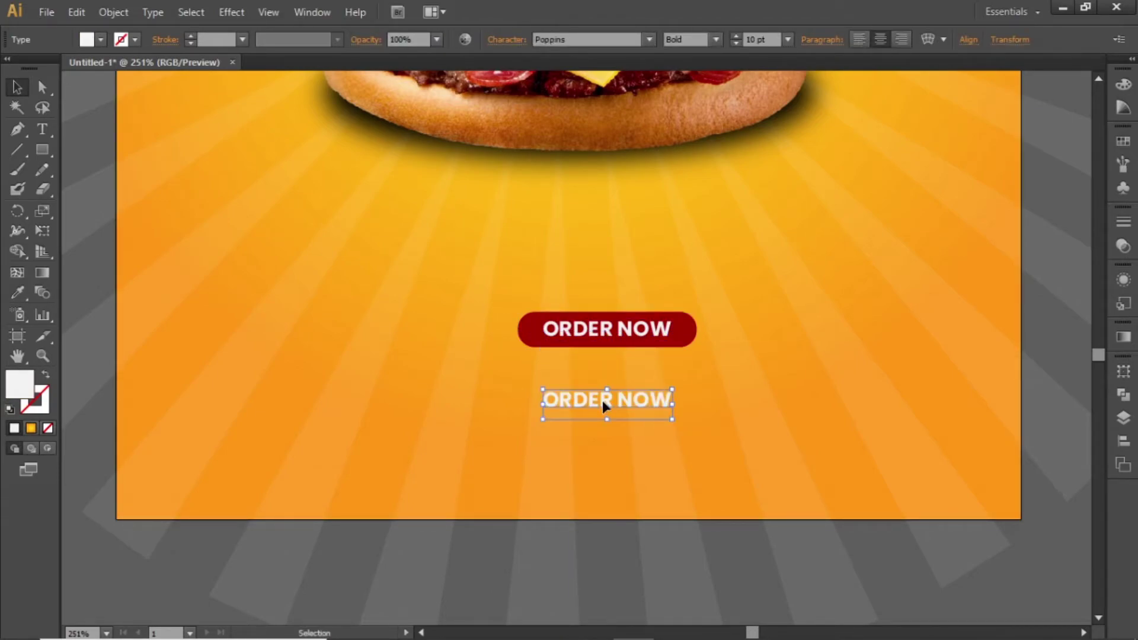
pyautogui.press('t')
pyautogui.tripleClick(602, 400)
pyautogui.write('123-')
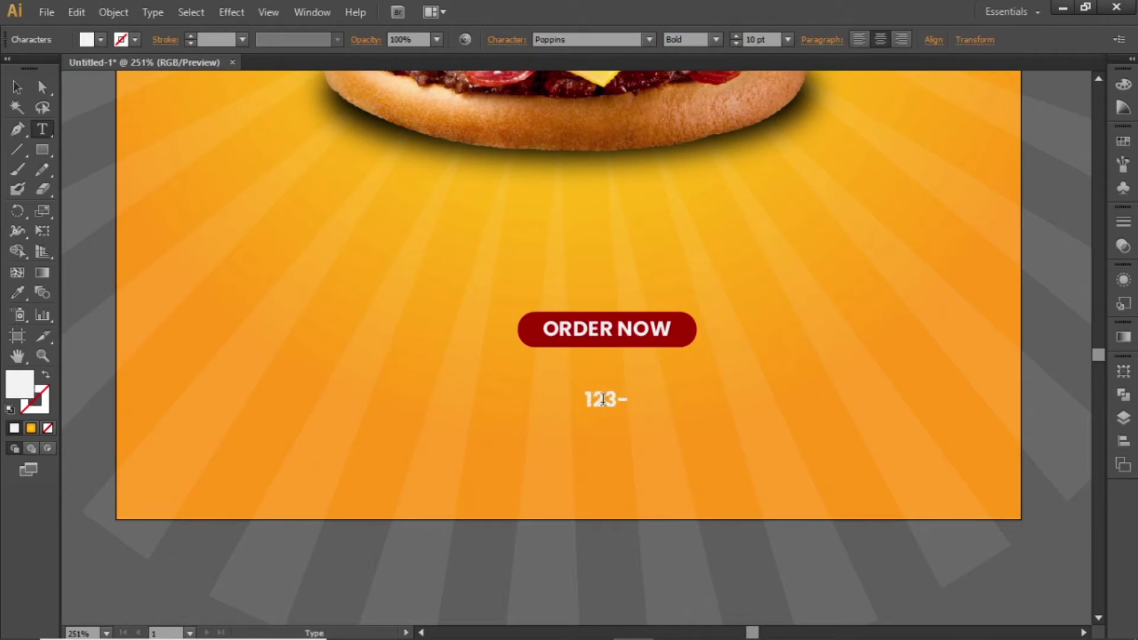
pyautogui.write('565-454')
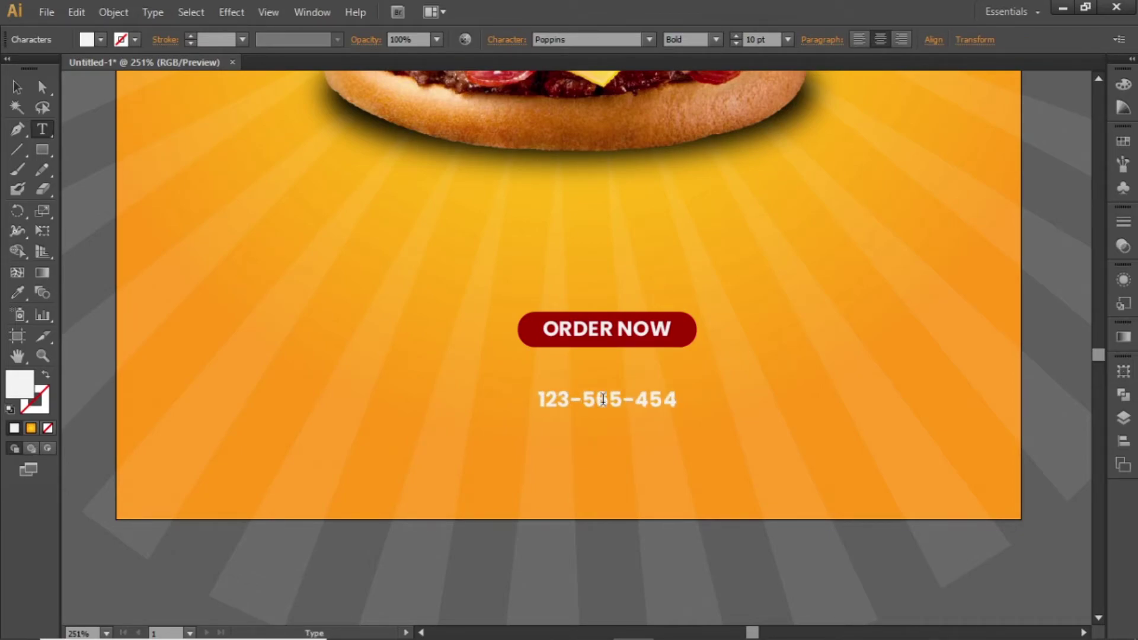
pyautogui.press('Return')
pyautogui.write('232-44')
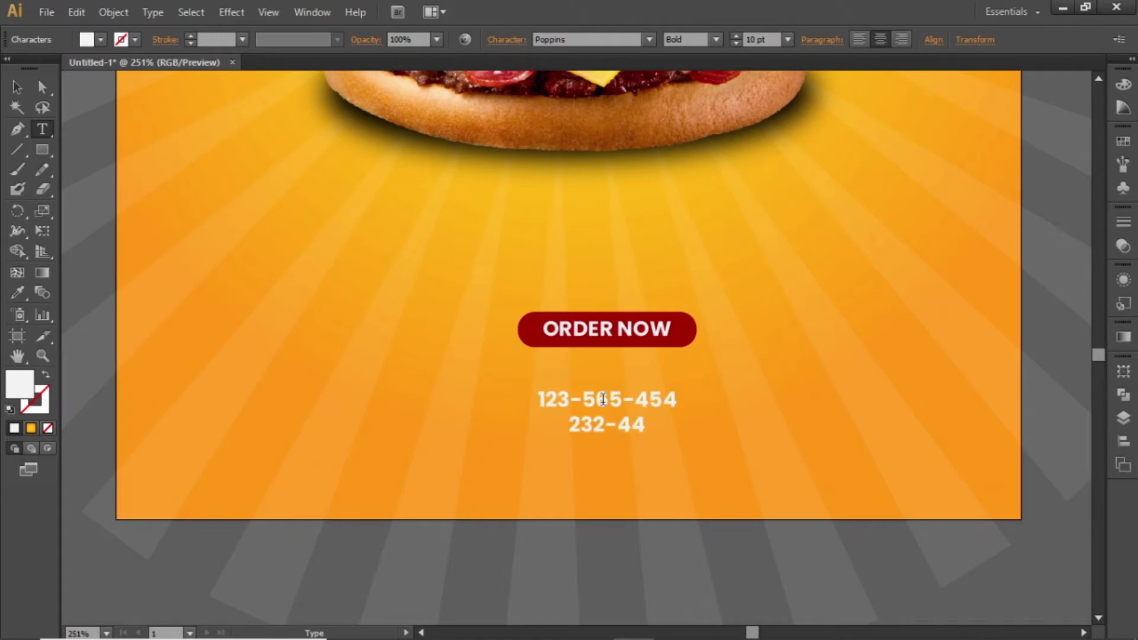
pyautogui.write('4-55')
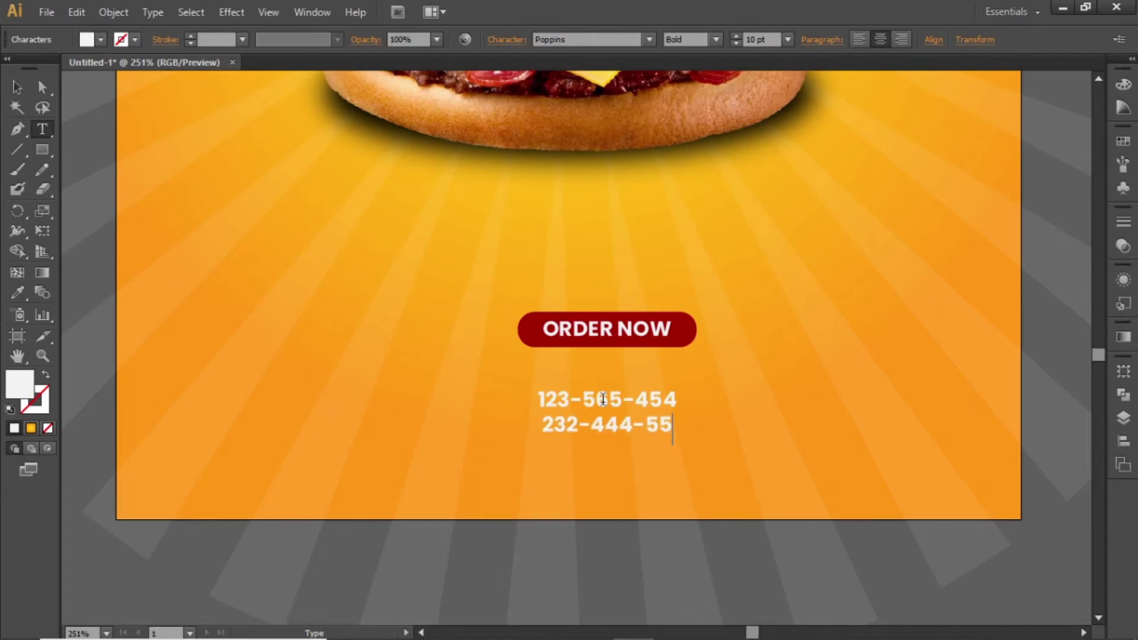
pyautogui.write('1')
pyautogui.press('Escape')
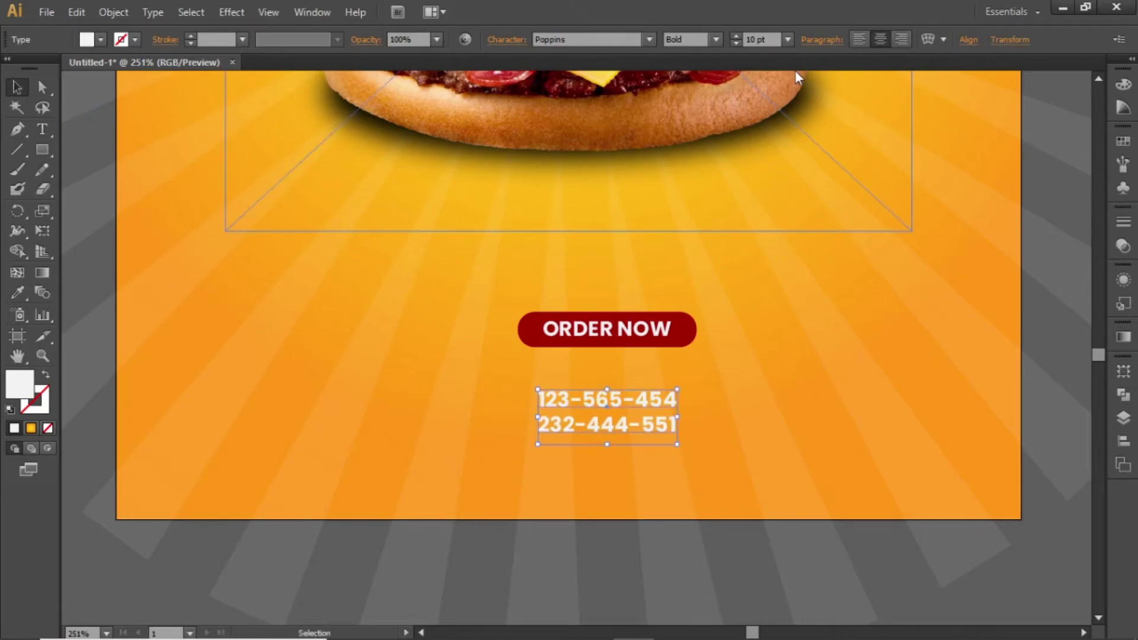
# - Make the phone numbers Regular weight and move them with the button to the lower right
pyautogui.click(716, 39)
pyautogui.click(717, 57)
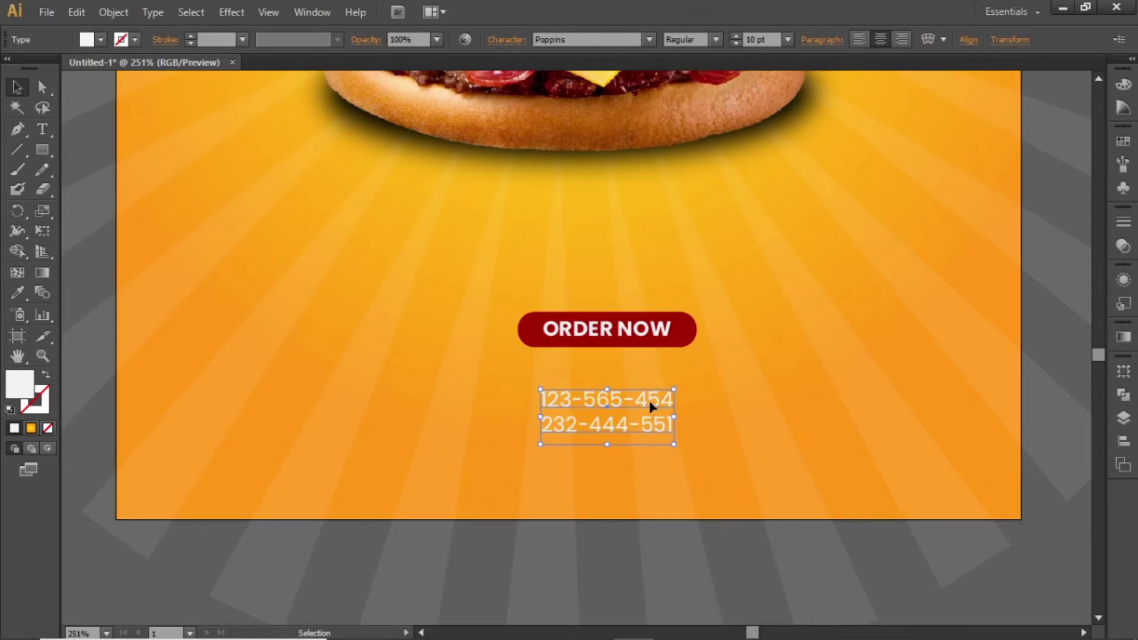
pyautogui.moveTo(651, 401); pyautogui.dragTo(647, 378)
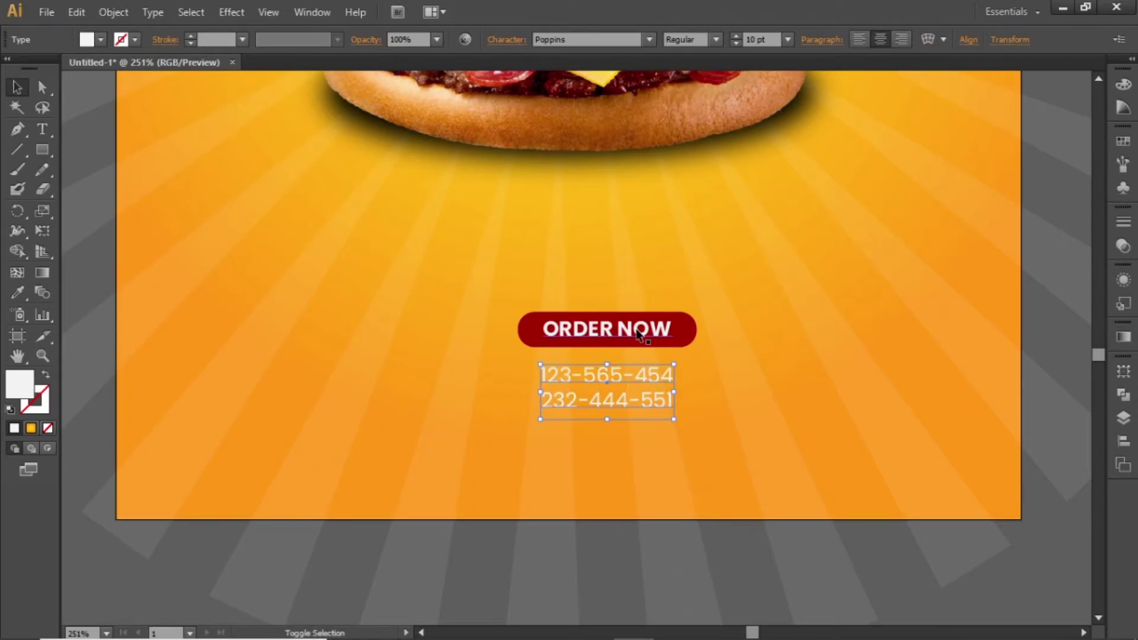
pyautogui.keyDown('shift'); pyautogui.click(692, 333); pyautogui.keyUp('shift')
pyautogui.moveTo(656, 330); pyautogui.dragTo(975, 412)
pyautogui.click(1034, 517)
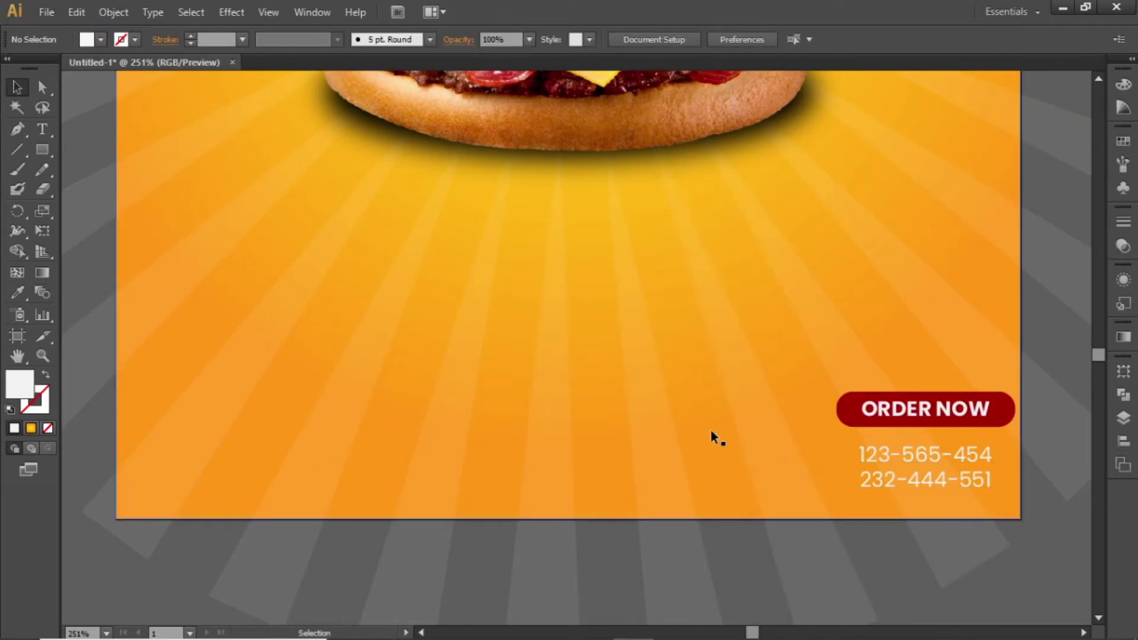
pyautogui.click(41, 129)
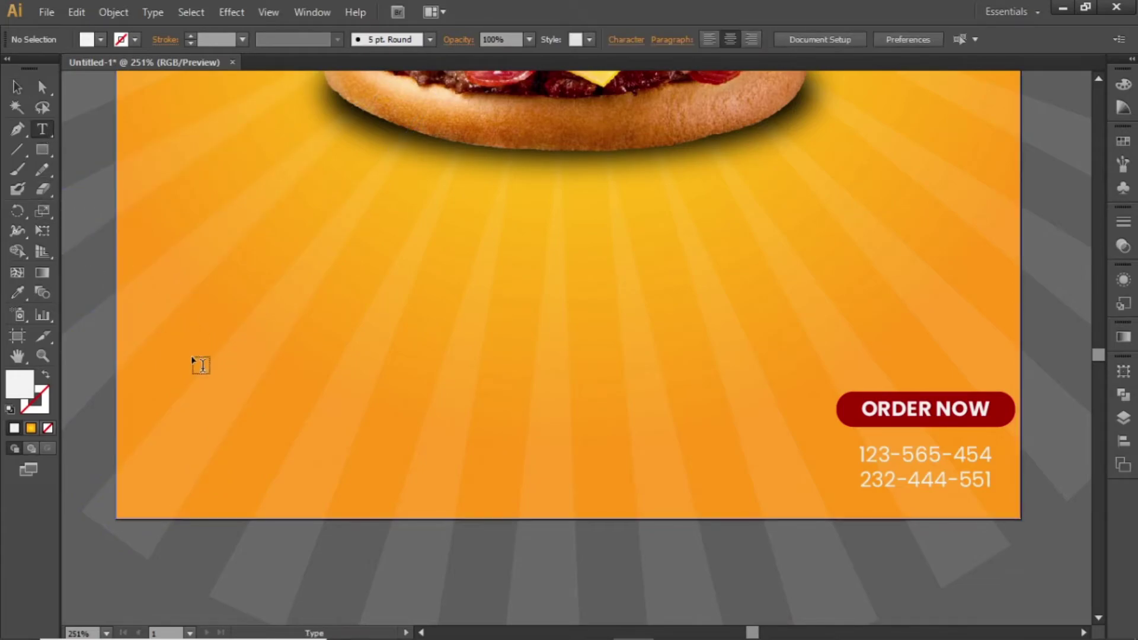
# - Draw a left-aligned text frame at the flyer's lower left and get Lorem ipsum from lipsum.com
pyautogui.moveTo(140, 373); pyautogui.dragTo(453, 467)
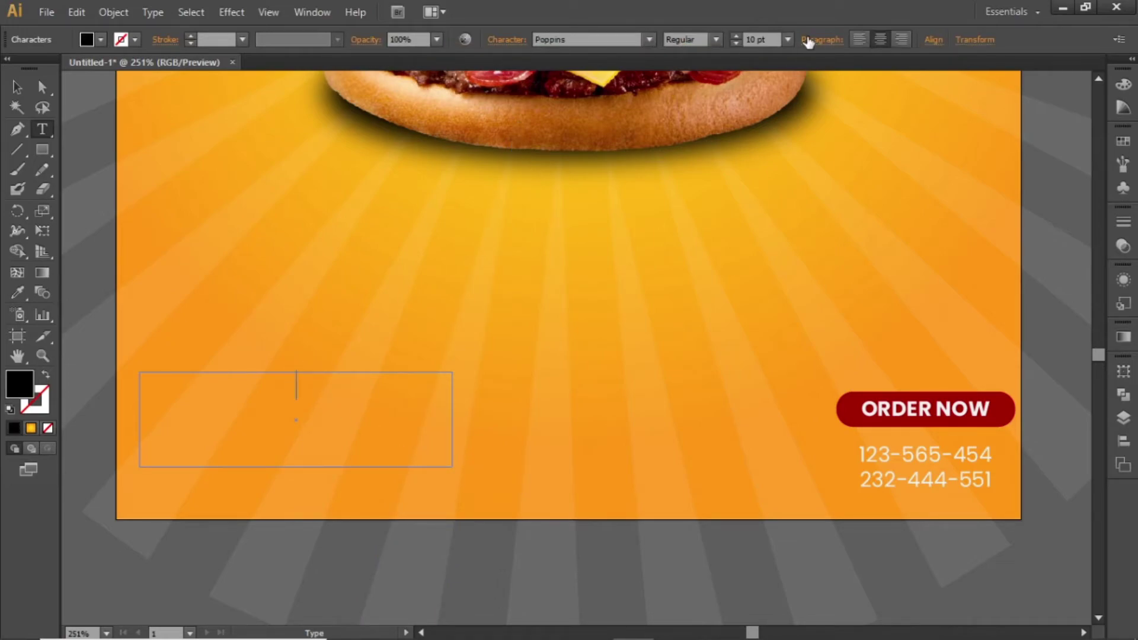
pyautogui.click(859, 39)
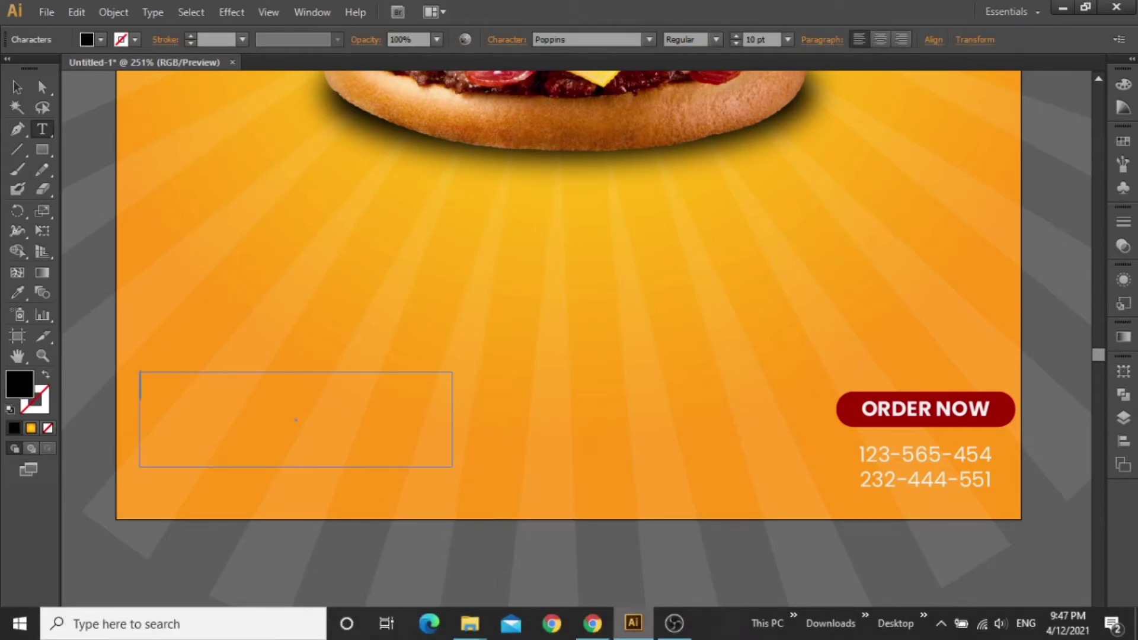
pyautogui.click(592, 624)
pyautogui.scroll(3, 272, 289)
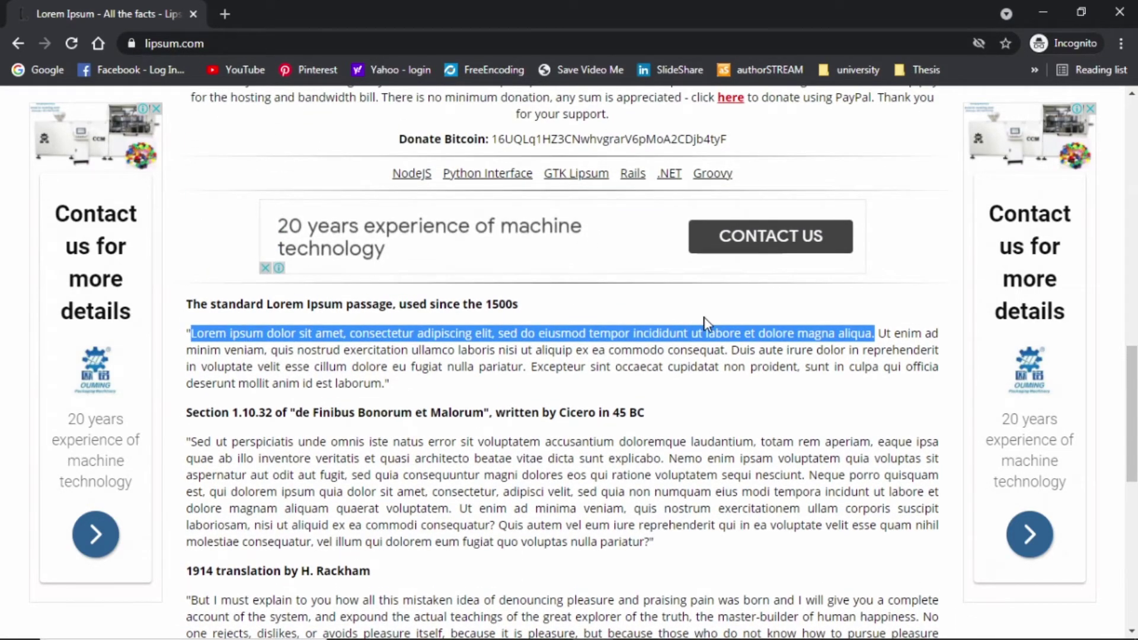
pyautogui.click(647, 628)
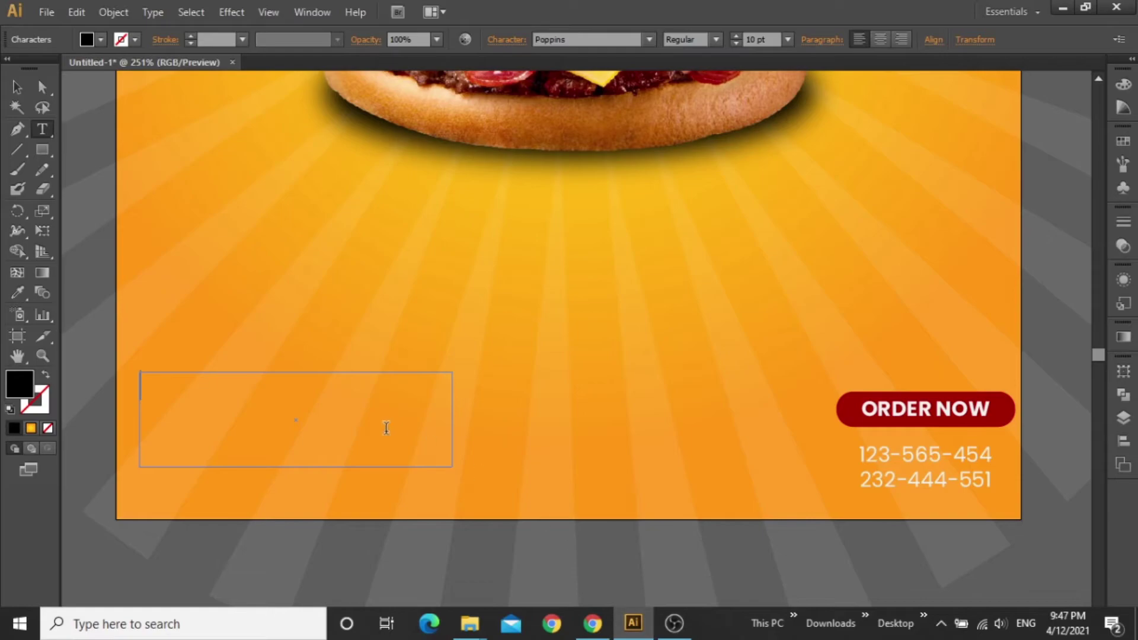
# - Paste the Lorem ipsum passage and set it to white (ffffff) at 8 pt
pyautogui.click(270, 396)
pyautogui.hotkey('ctrl', 'v')
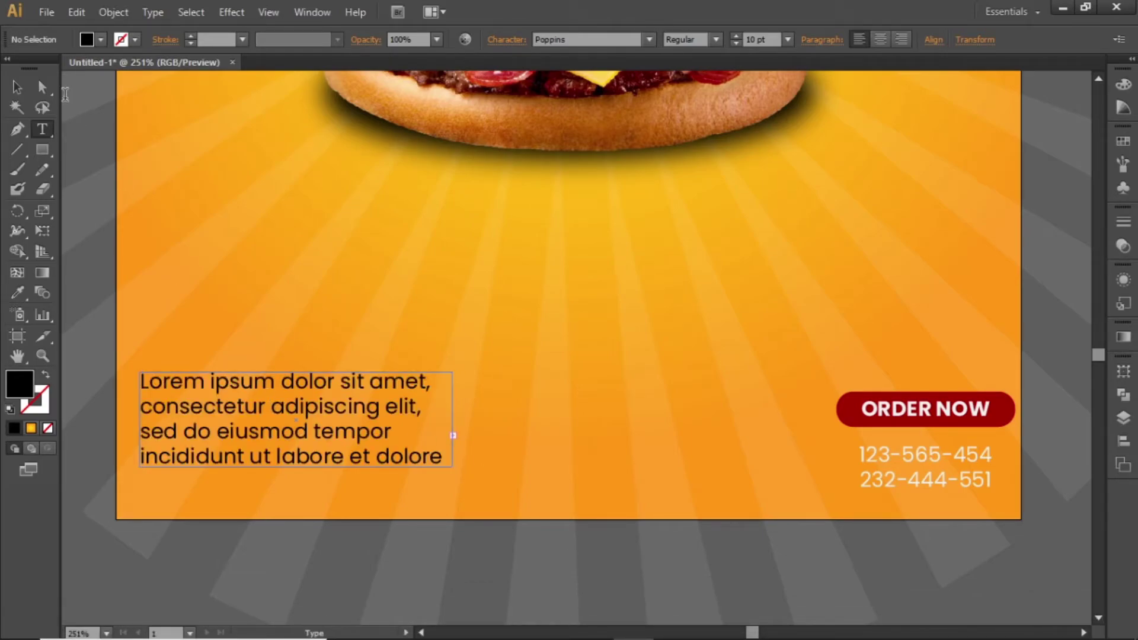
pyautogui.click(17, 87)
pyautogui.doubleClick(19, 383)
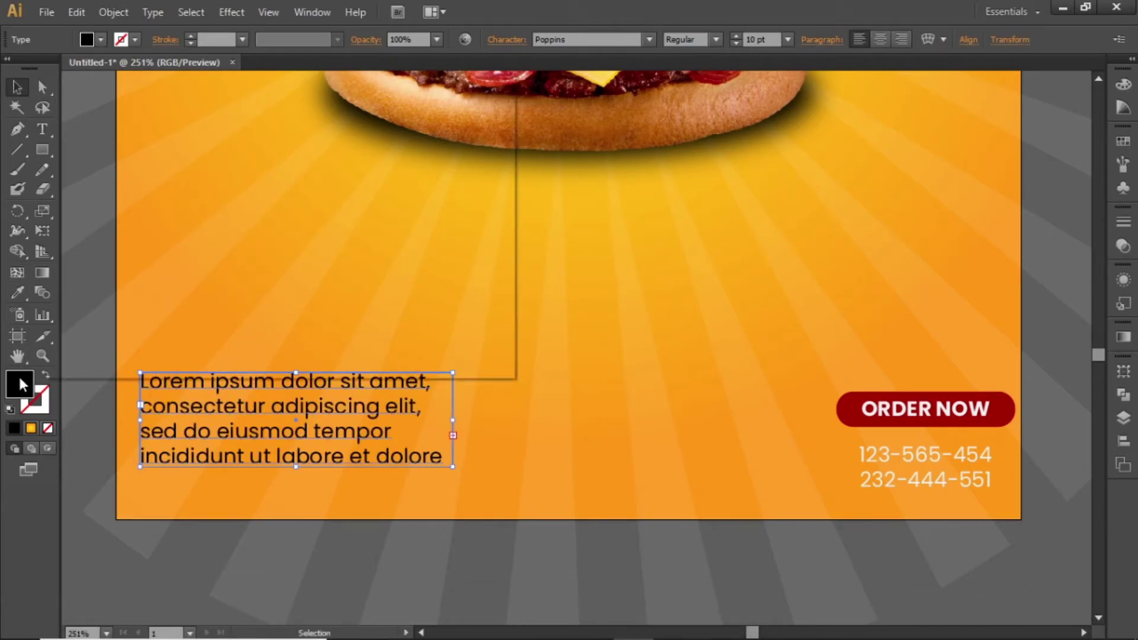
pyautogui.write('ffffff')
pyautogui.click(455, 133)
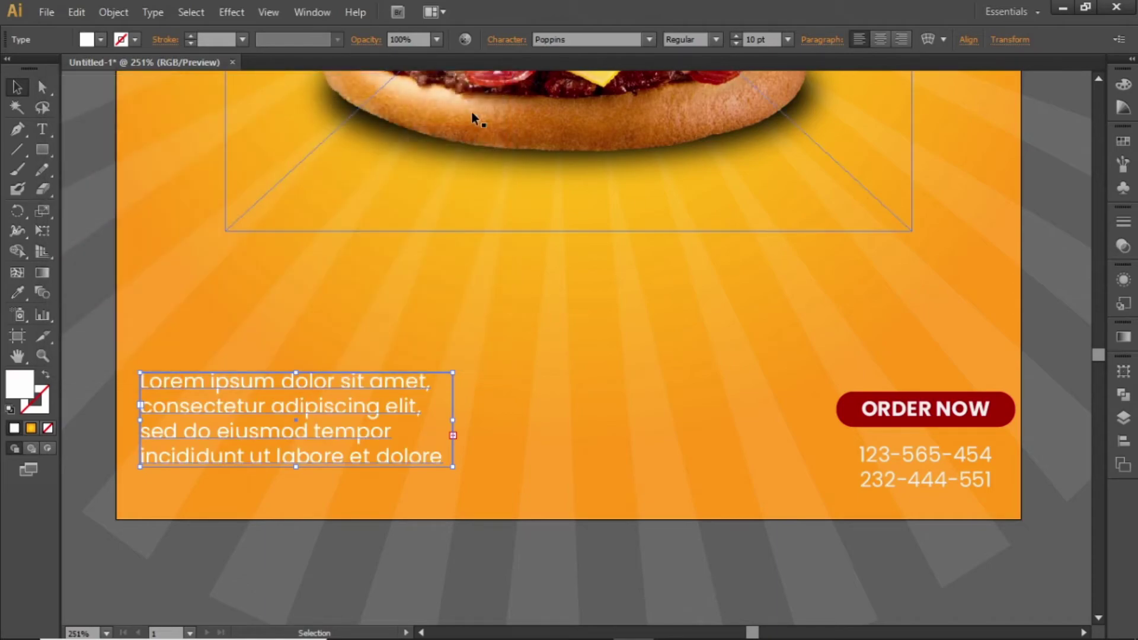
pyautogui.click(765, 40)
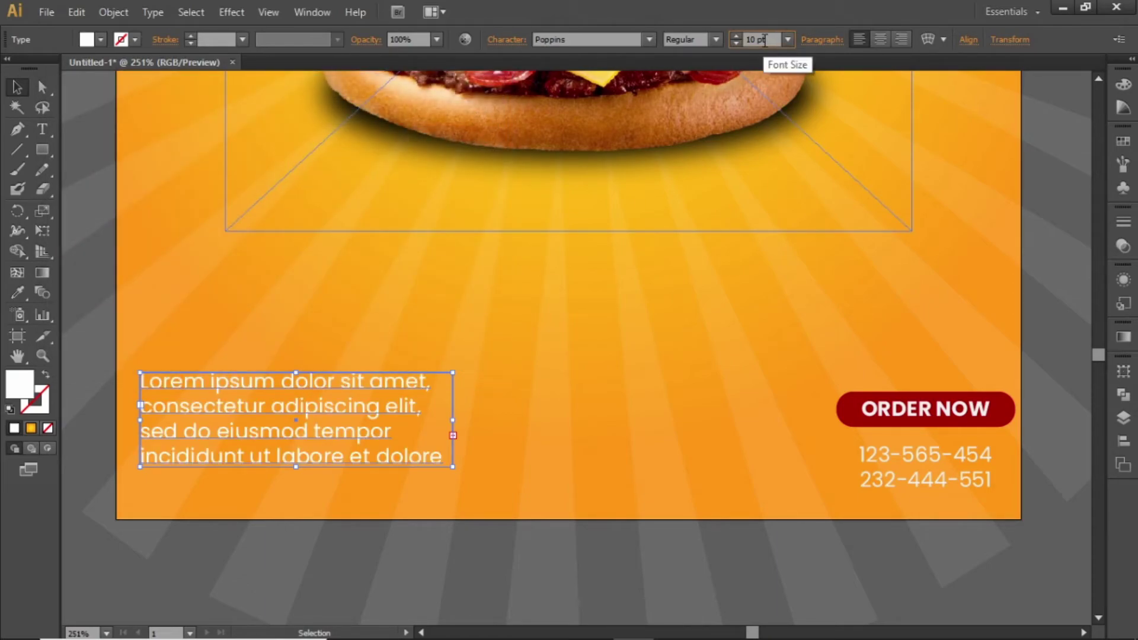
pyautogui.press('Down')
pyautogui.press('Down')
pyautogui.press('Down')
pyautogui.press('Up')
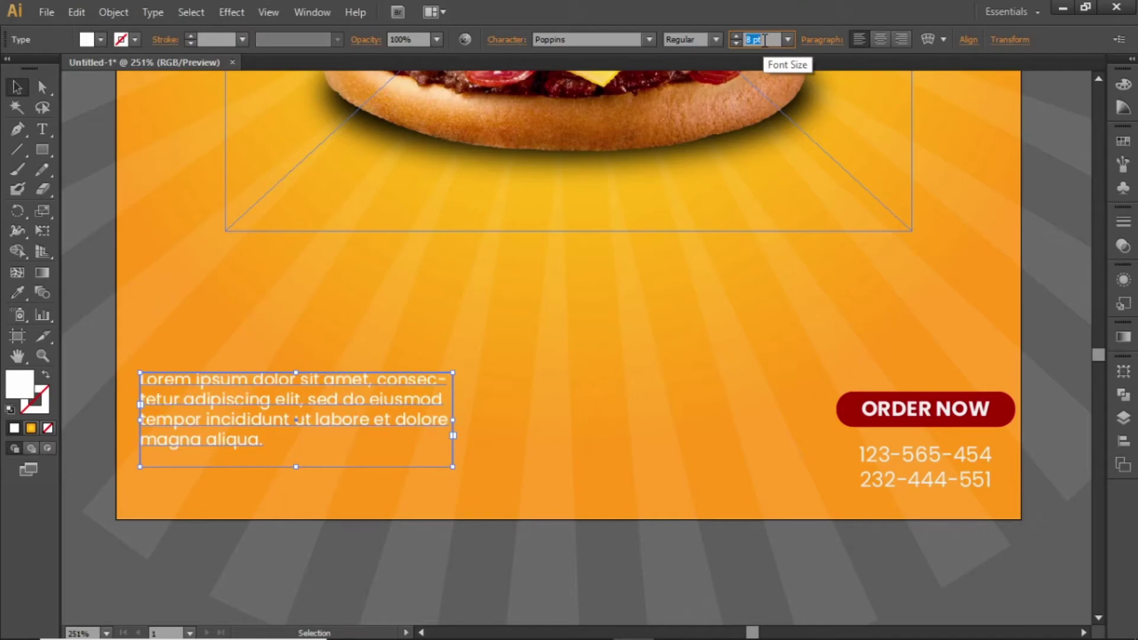
pyautogui.press('Return')
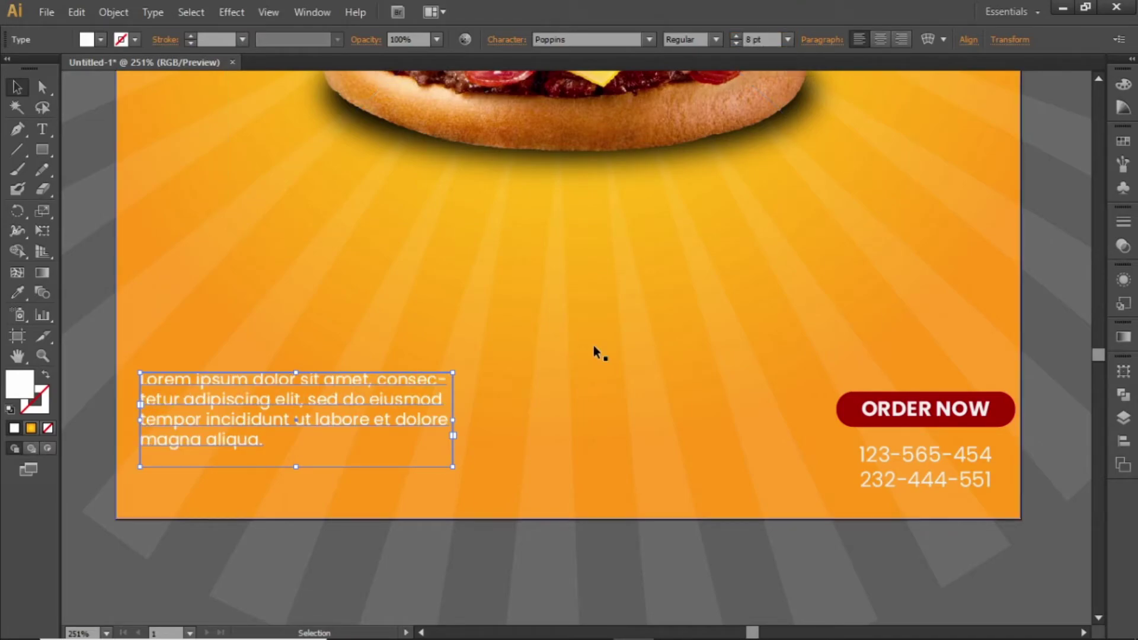
# - Widen the Lorem ipsum text box and nudge it down
pyautogui.moveTo(455, 419); pyautogui.dragTo(487, 417)
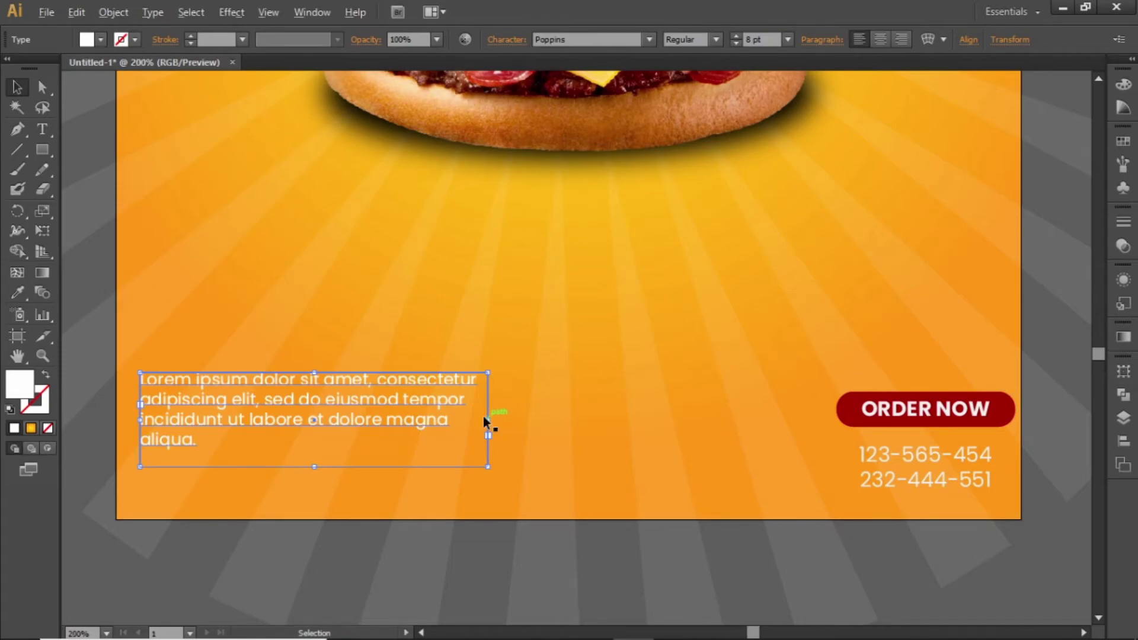
pyautogui.scroll(-2, 482, 416)
pyautogui.click(501, 286)
pyautogui.moveTo(502, 286); pyautogui.dragTo(521, 348)
pyautogui.click(209, 520)
pyautogui.click(402, 503)
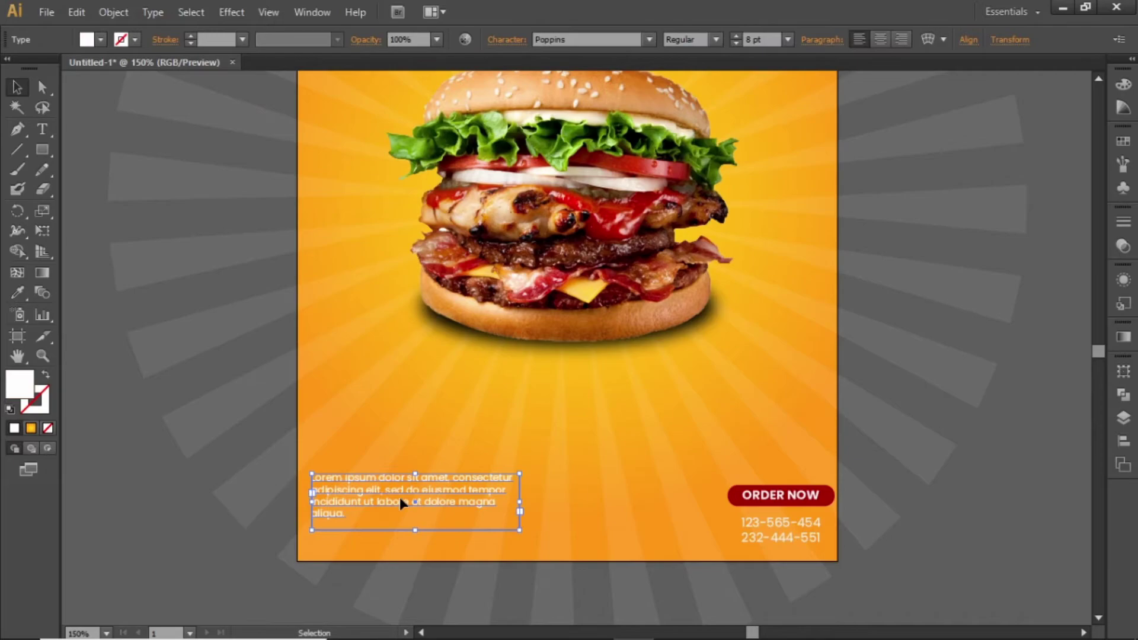
pyautogui.hotkey('shift', 'Down')
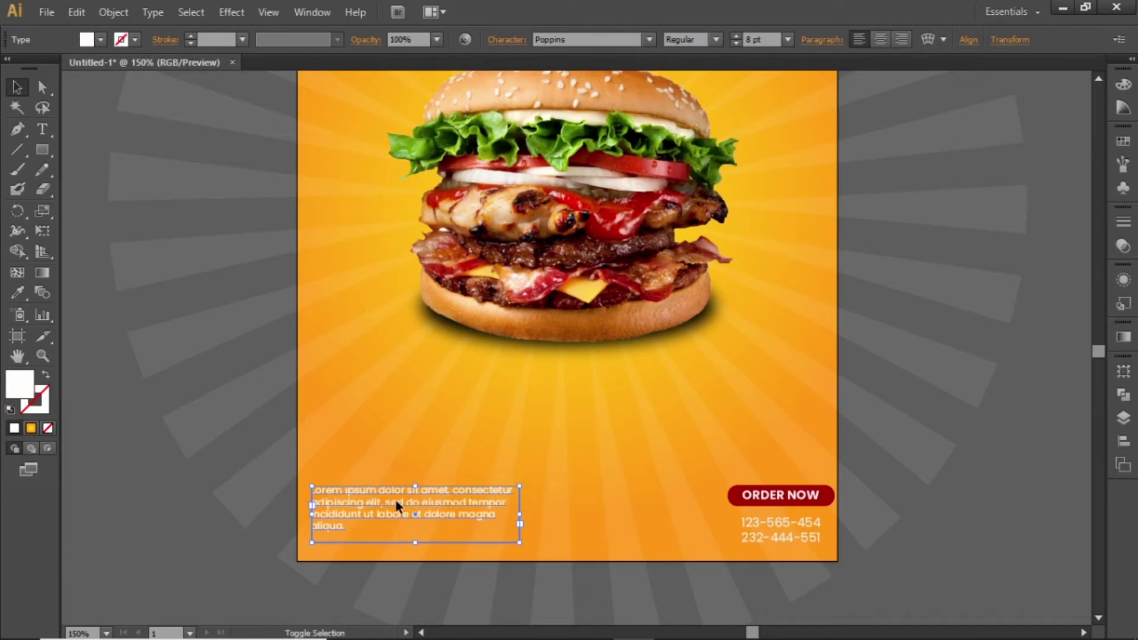
pyautogui.hotkey('shift', 'Down')
pyautogui.press('Down')
pyautogui.press('Down')
pyautogui.press('Down')
pyautogui.press('Down')
pyautogui.press('Down')
pyautogui.press('Down')
pyautogui.press('Down')
pyautogui.press('Down')
pyautogui.press('Down')
pyautogui.press('Down')
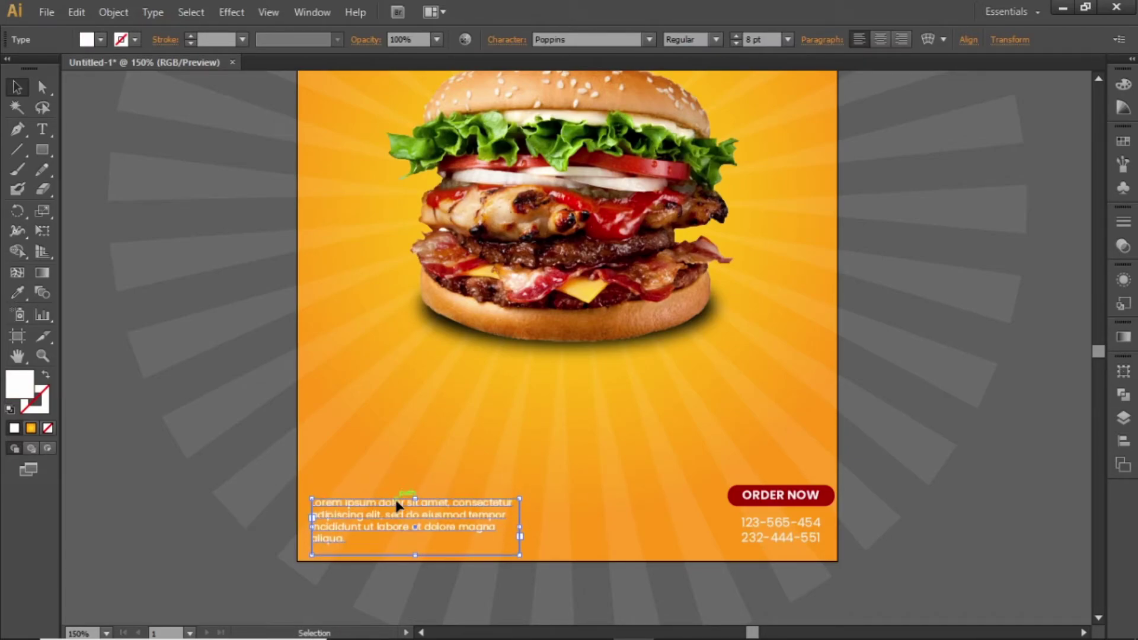
# - Widen the paragraph further and move it down toward the flyer's bottom edge
pyautogui.click(1018, 449)
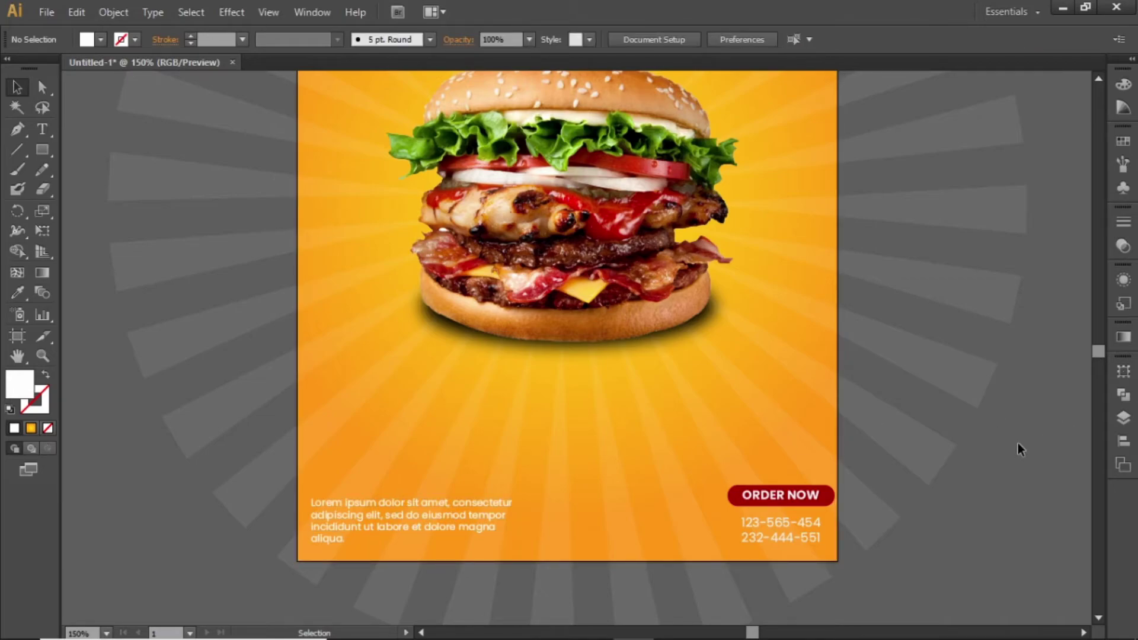
pyautogui.click(501, 516)
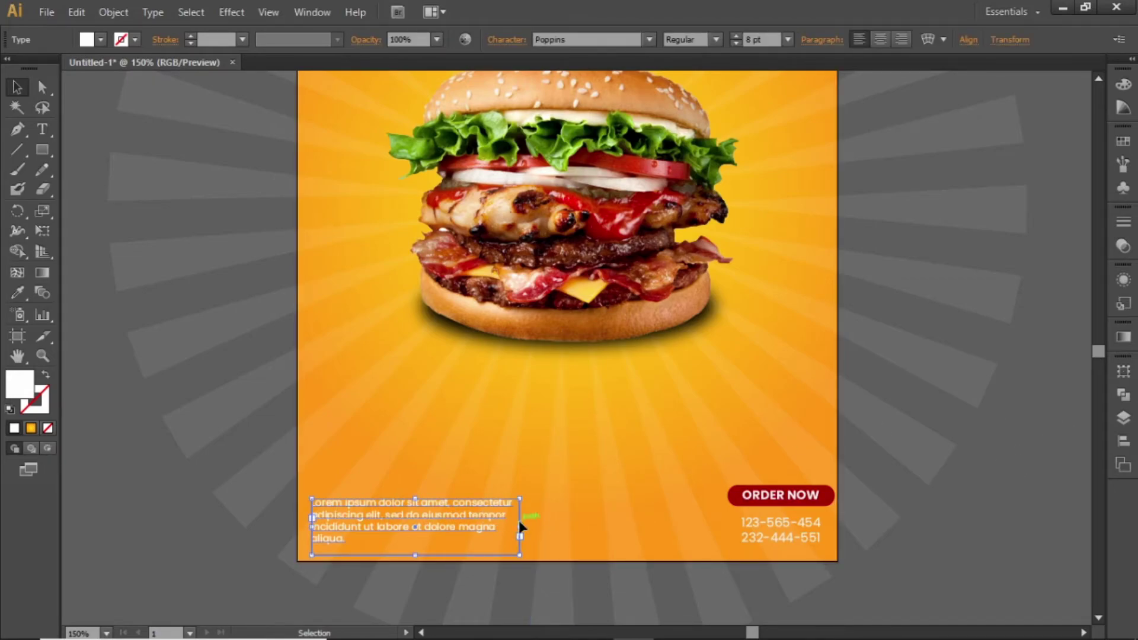
pyautogui.moveTo(519, 526); pyautogui.dragTo(537, 524)
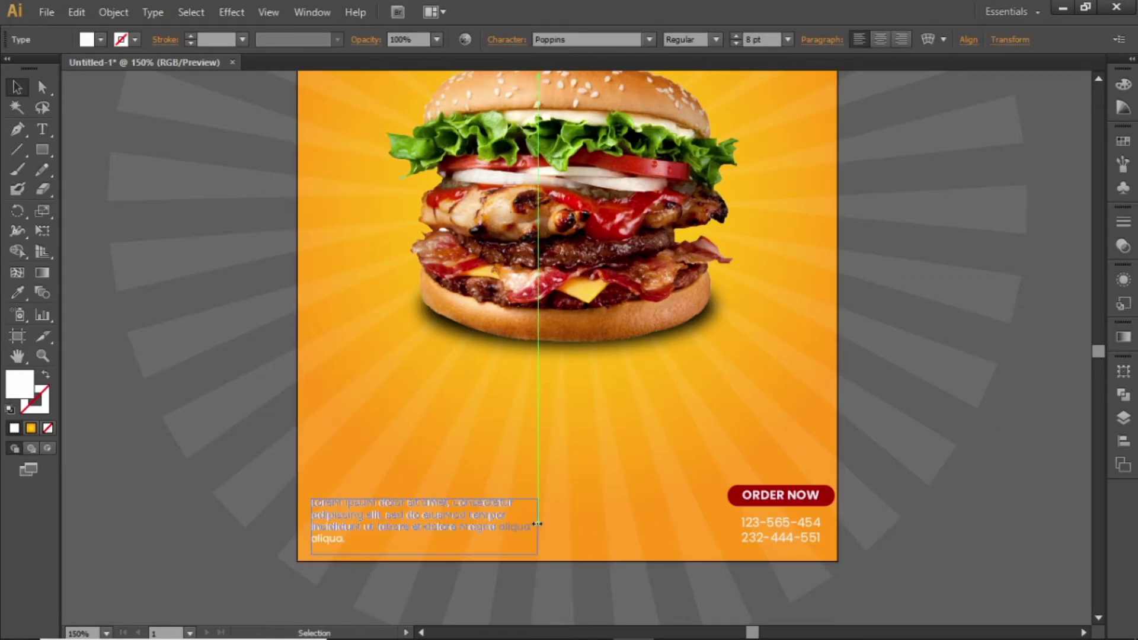
pyautogui.click(194, 543)
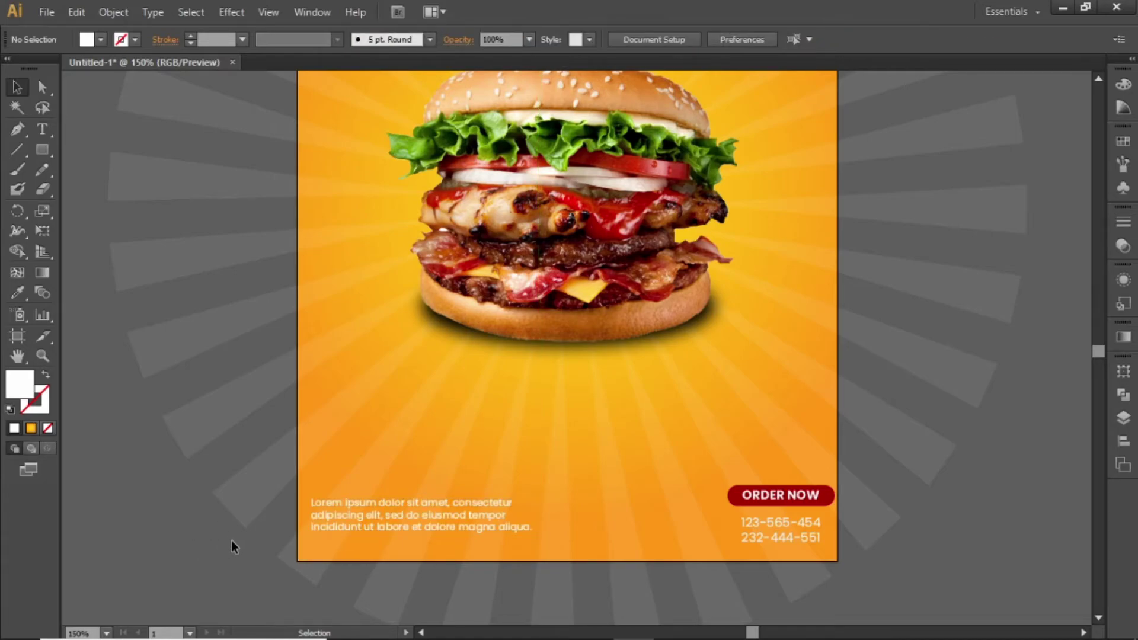
pyautogui.click(489, 504)
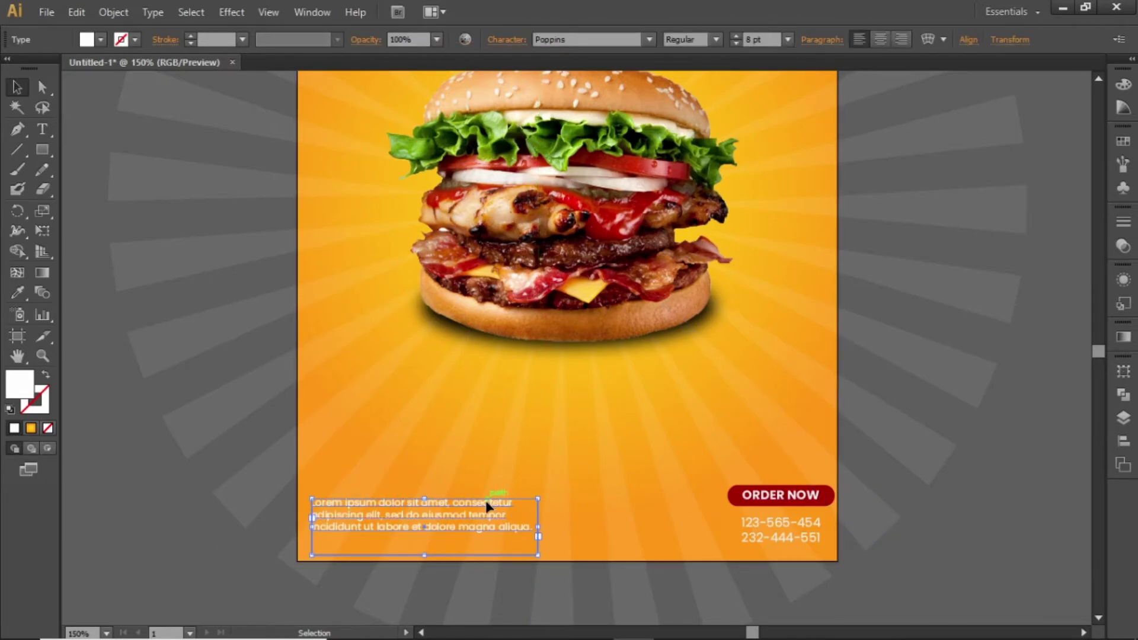
pyautogui.moveTo(363, 518); pyautogui.dragTo(426, 540)
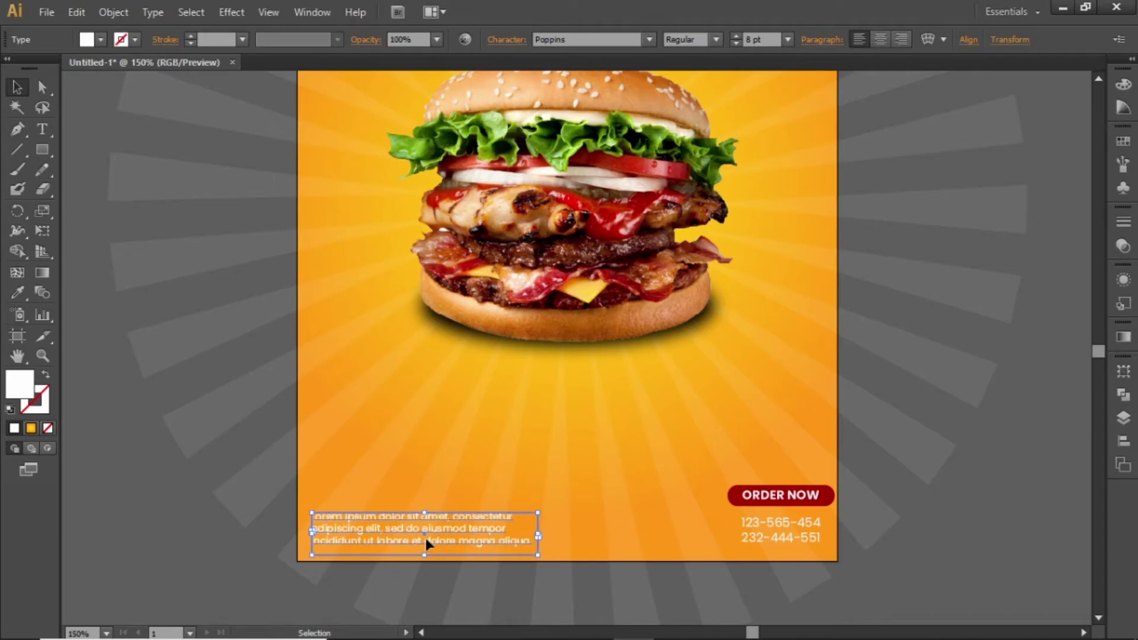
# - Nudge the ORDER NOW button, its text and the phone numbers left and down
pyautogui.click(805, 501)
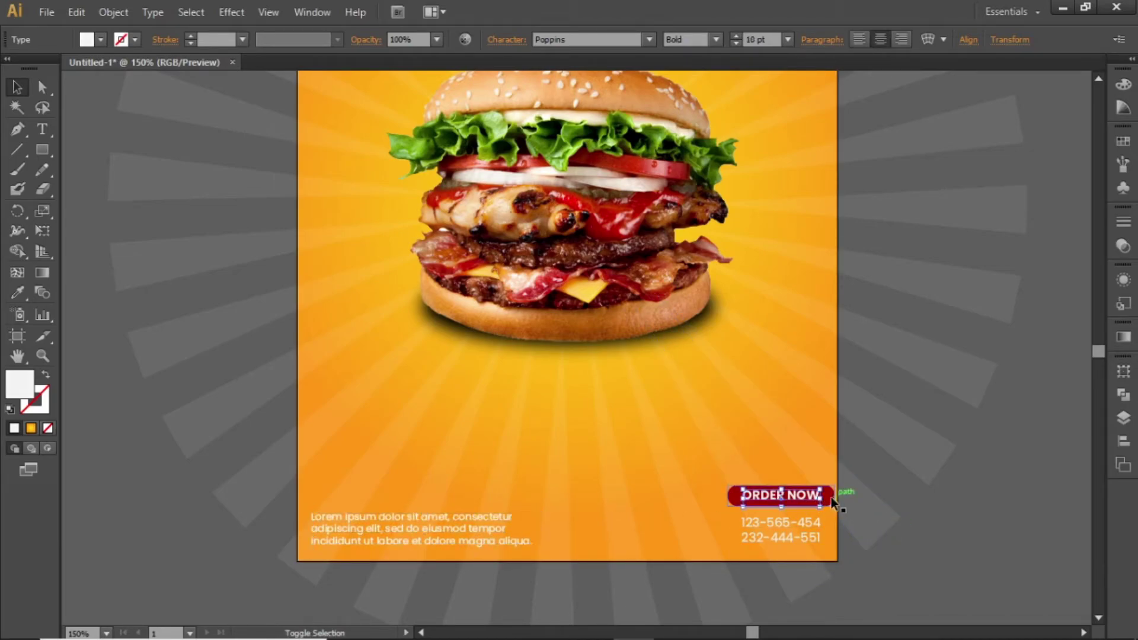
pyautogui.keyDown('shift'); pyautogui.click(832, 502); pyautogui.keyUp('shift')
pyautogui.keyDown('shift'); pyautogui.click(803, 524); pyautogui.keyUp('shift')
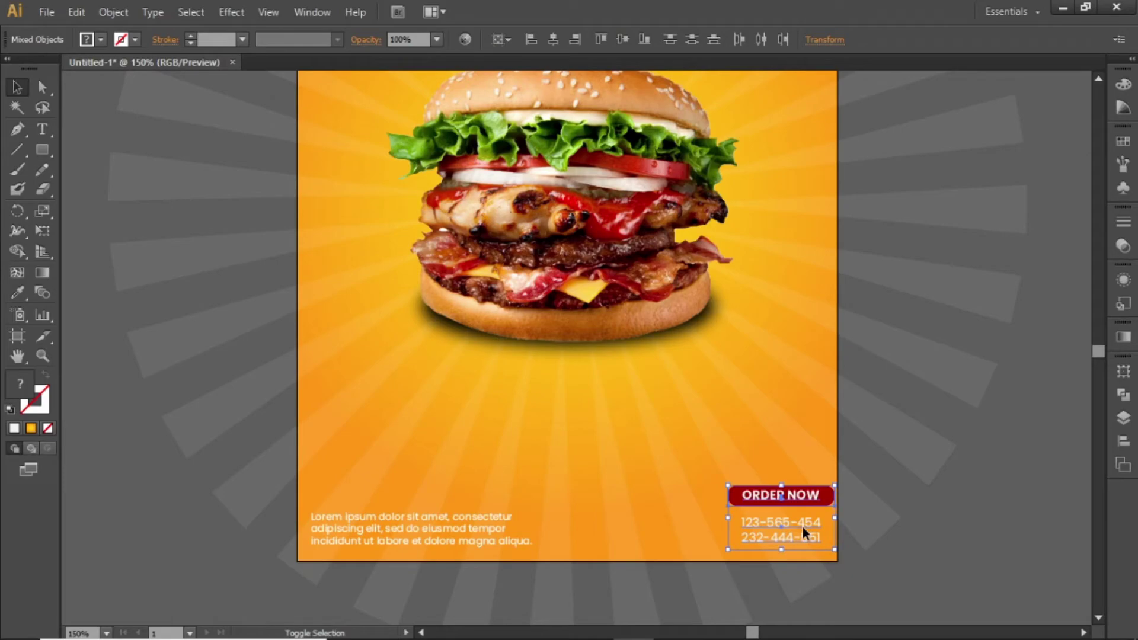
pyautogui.press('Left')
pyautogui.press('Left')
pyautogui.press('Left')
pyautogui.press('Left')
pyautogui.press('Left')
pyautogui.press('Left')
pyautogui.press('Left')
pyautogui.press('Left')
pyautogui.press('Left')
pyautogui.press('Left')
pyautogui.press('Left')
pyautogui.press('Left')
pyautogui.press('Left')
pyautogui.press('Left')
pyautogui.press('Down')
pyautogui.press('Down')
pyautogui.press('Down')
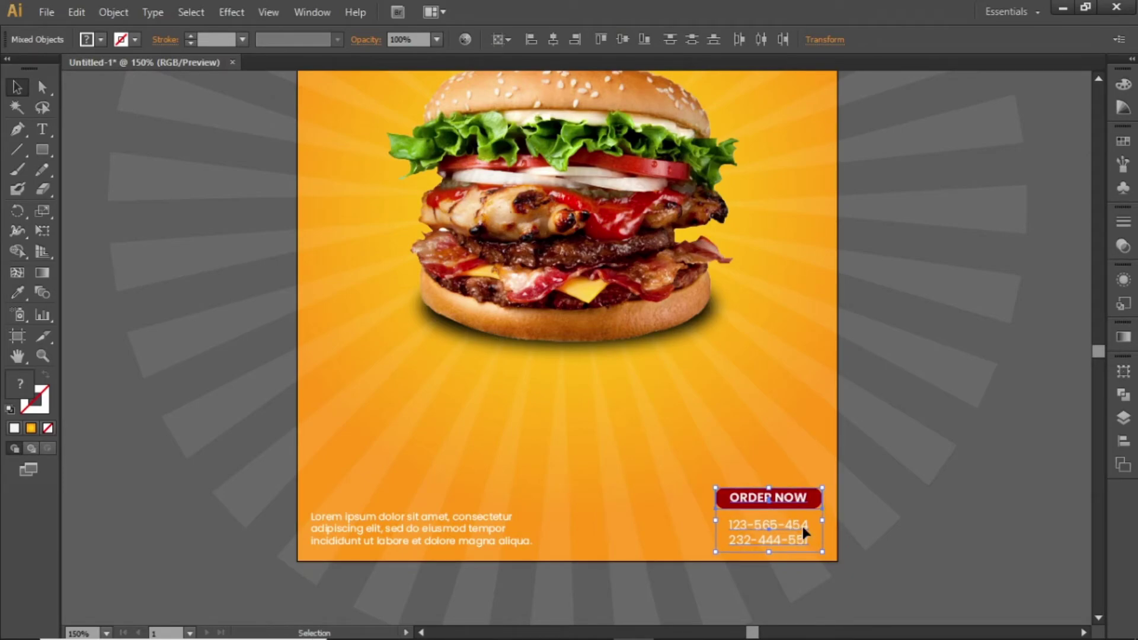
pyautogui.click(638, 432)
# - Nudge the Lorem ipsum paragraph slightly to the right
pyautogui.moveTo(624, 430); pyautogui.dragTo(614, 329)
pyautogui.click(444, 438)
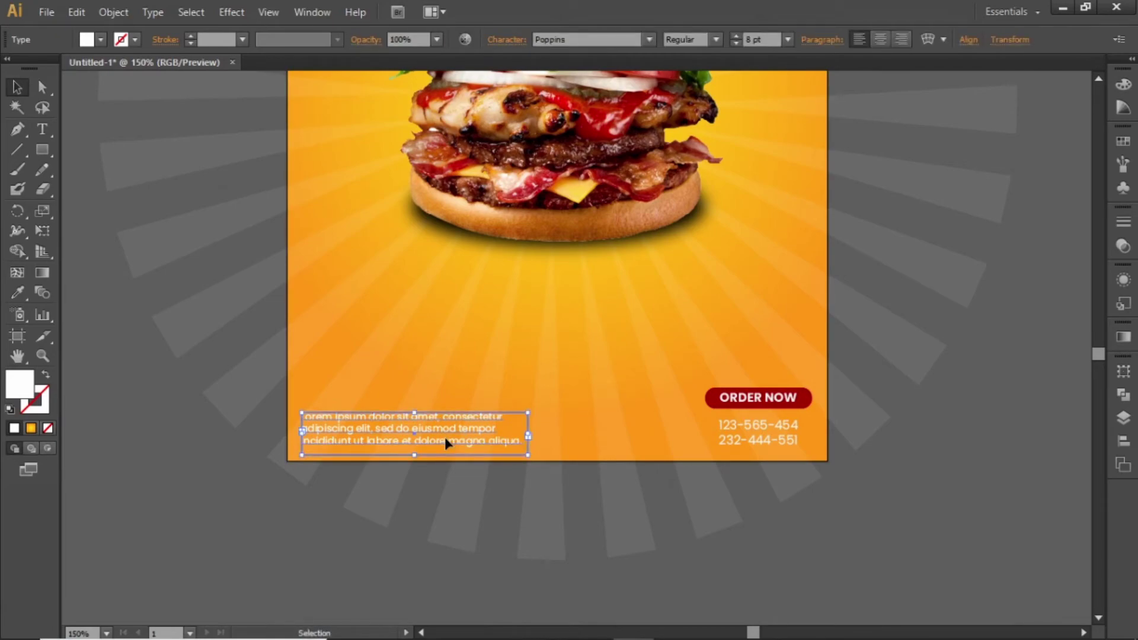
pyautogui.press('Right')
pyautogui.press('Right')
pyautogui.press('Right')
pyautogui.press('Right')
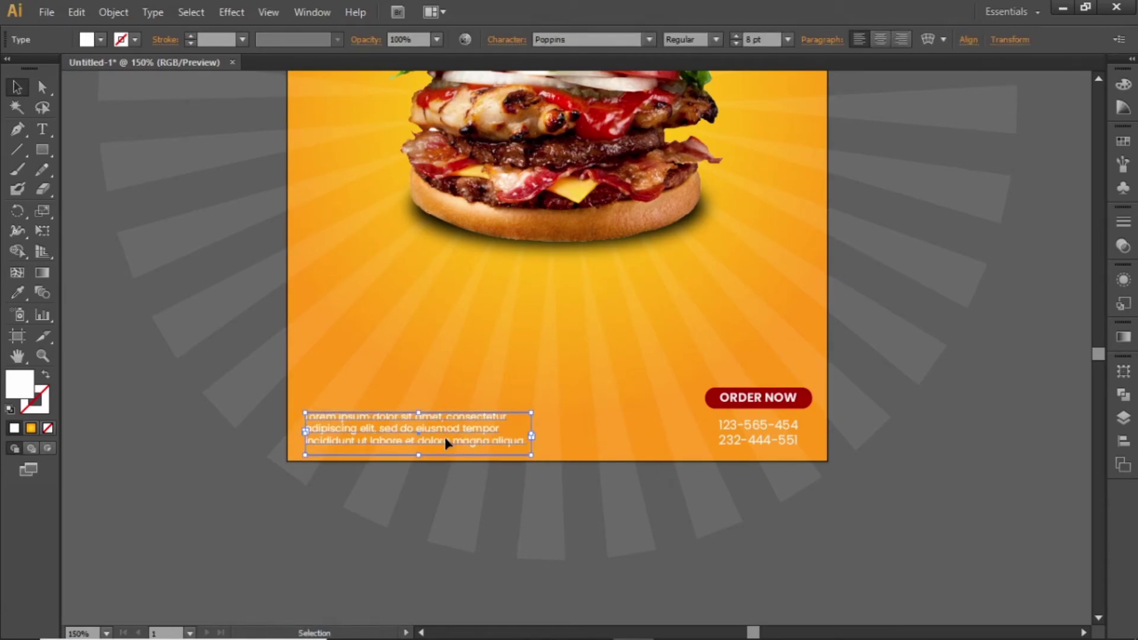
pyautogui.click(856, 536)
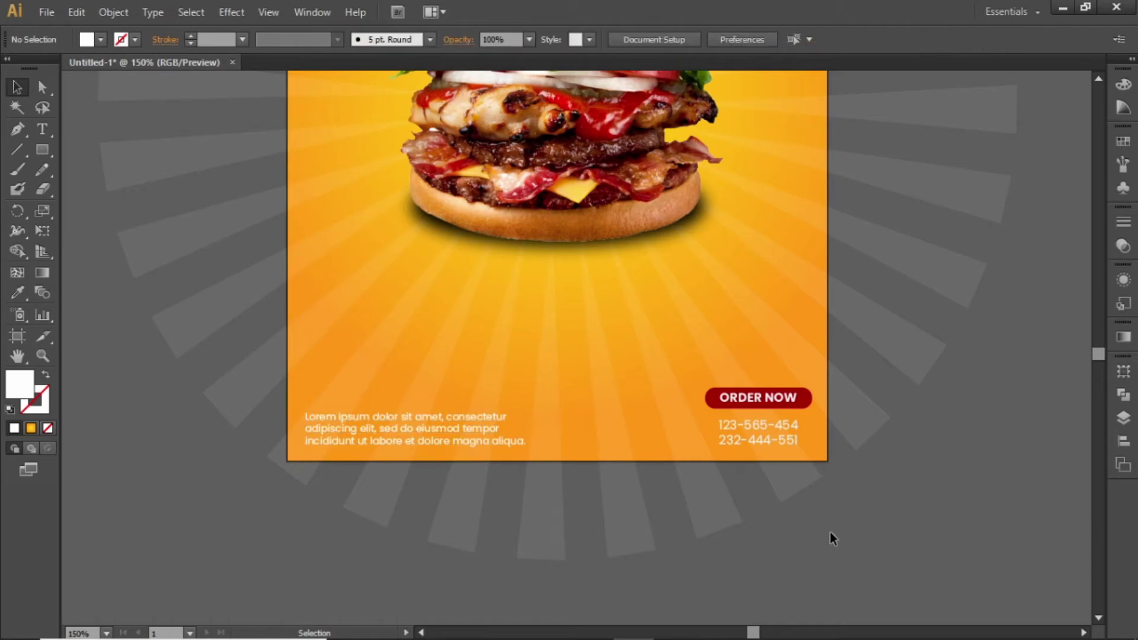
# - Zoom in on the title and the top of the burger
pyautogui.scroll(-1, 625, 373)
pyautogui.click(612, 340)
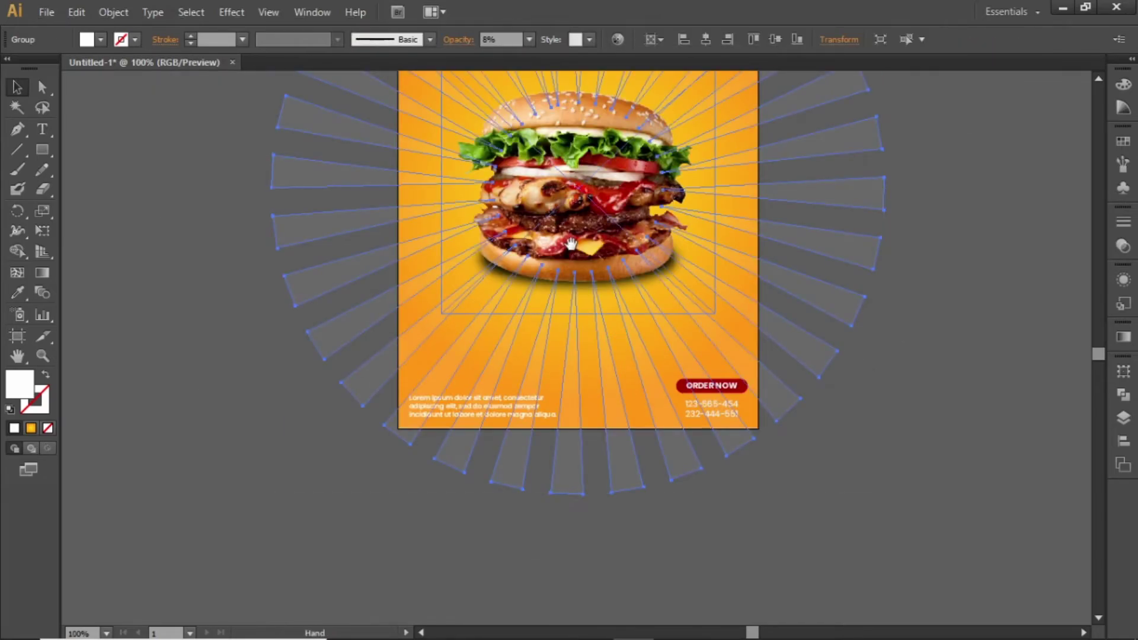
pyautogui.moveTo(560, 239); pyautogui.dragTo(573, 430)
pyautogui.click(971, 255)
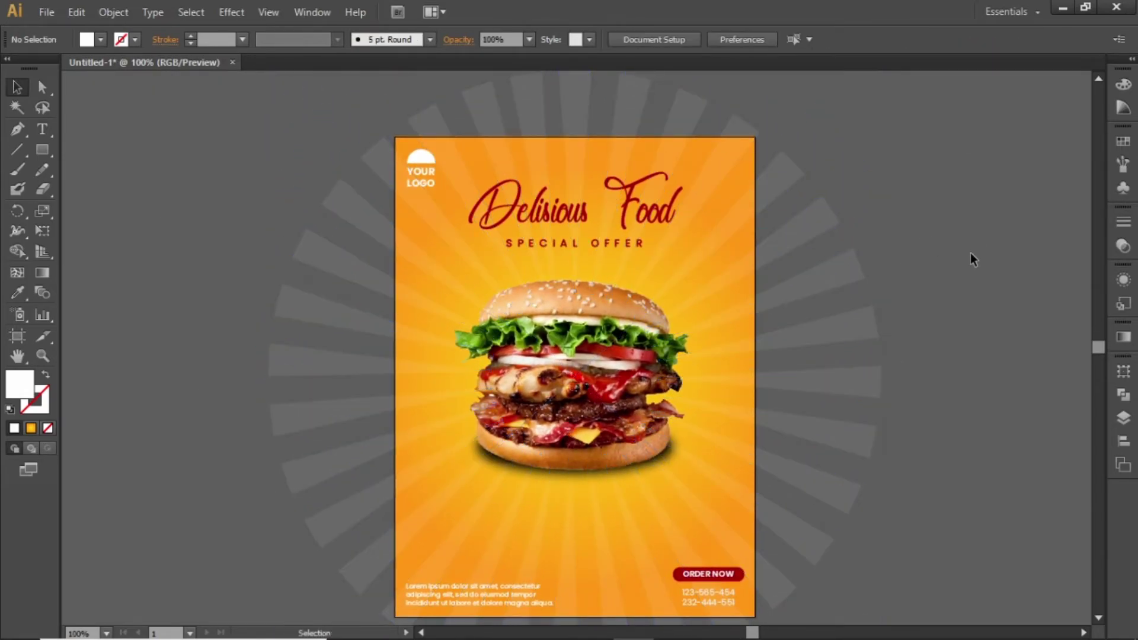
pyautogui.press('z')
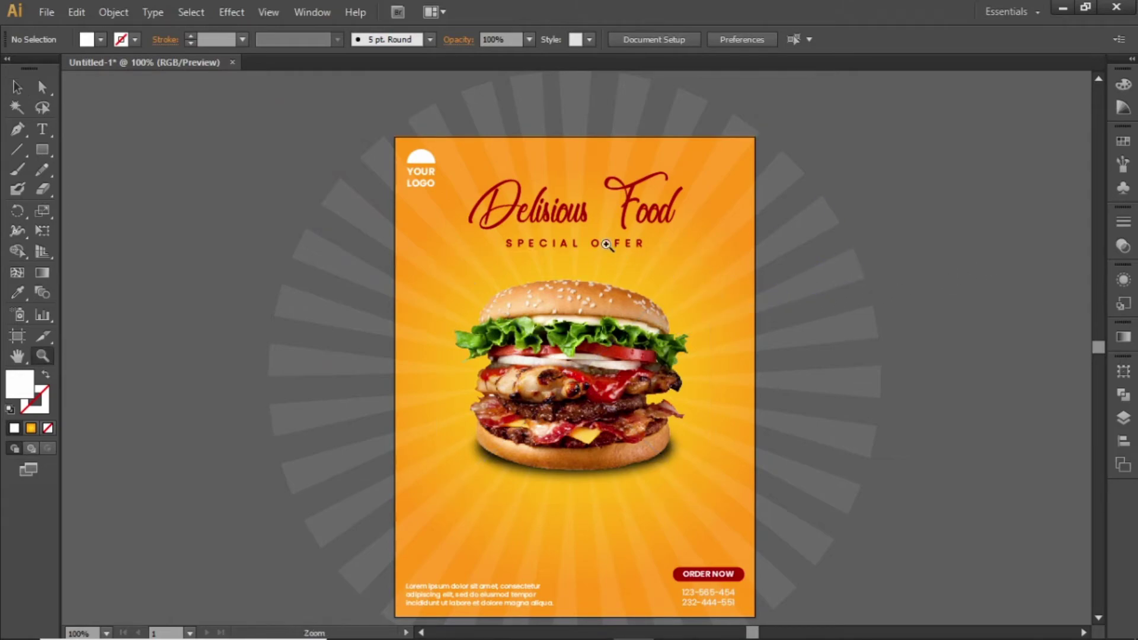
pyautogui.moveTo(561, 229); pyautogui.dragTo(841, 407)
pyautogui.press('v')
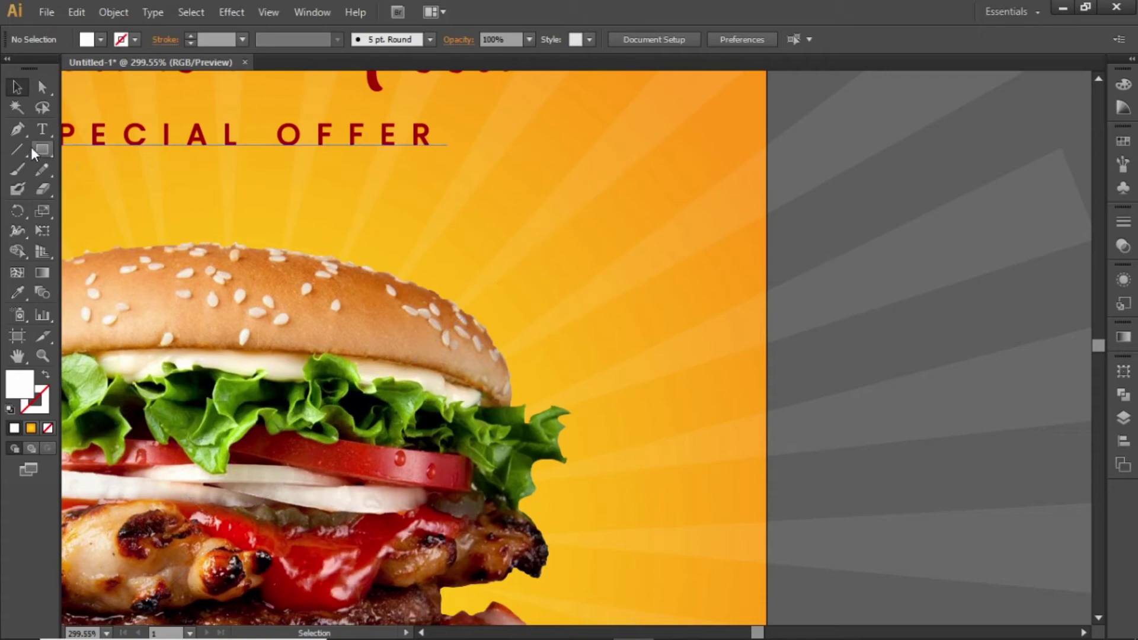
# - Draw a circle beside the burger's top bun and fill it with dark red
pyautogui.moveTo(31, 147); pyautogui.dragTo(86, 187)
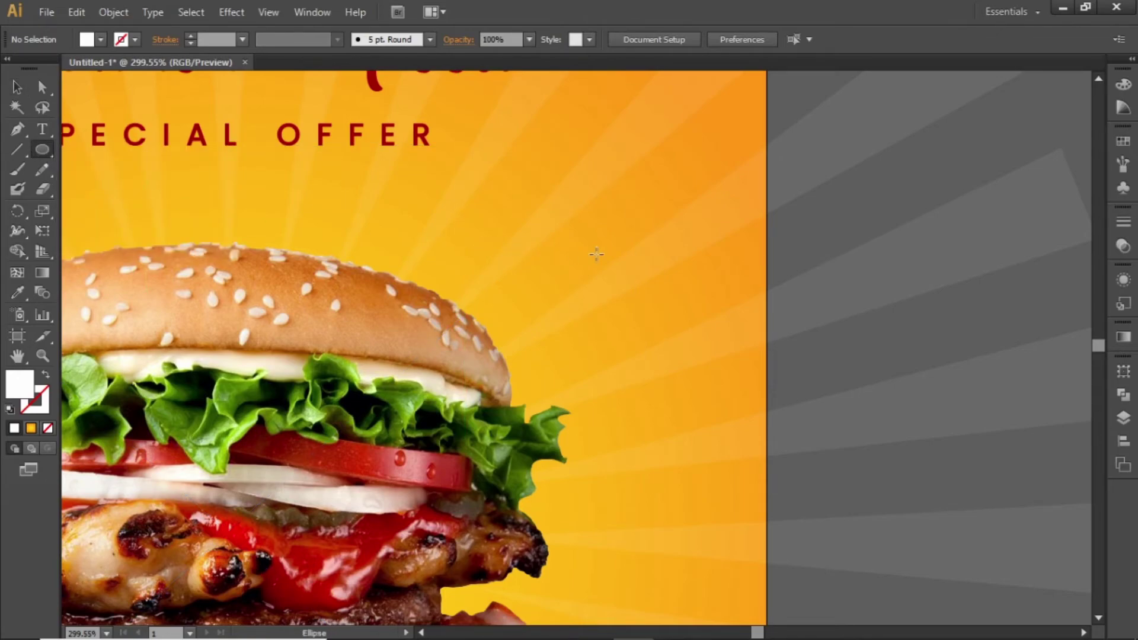
pyautogui.moveTo(621, 230)
pyautogui.mouseDown()
pyautogui.moveTo(761, 344)
pyautogui.moveTo(757, 366)
pyautogui.mouseUp()
pyautogui.press('v')
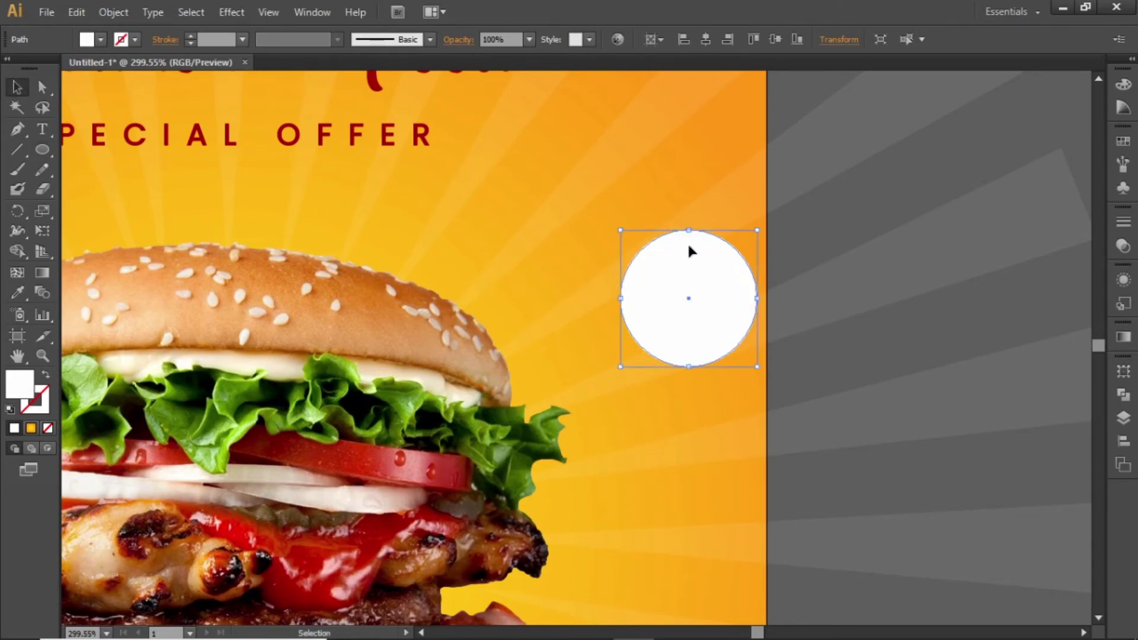
pyautogui.click(1124, 141)
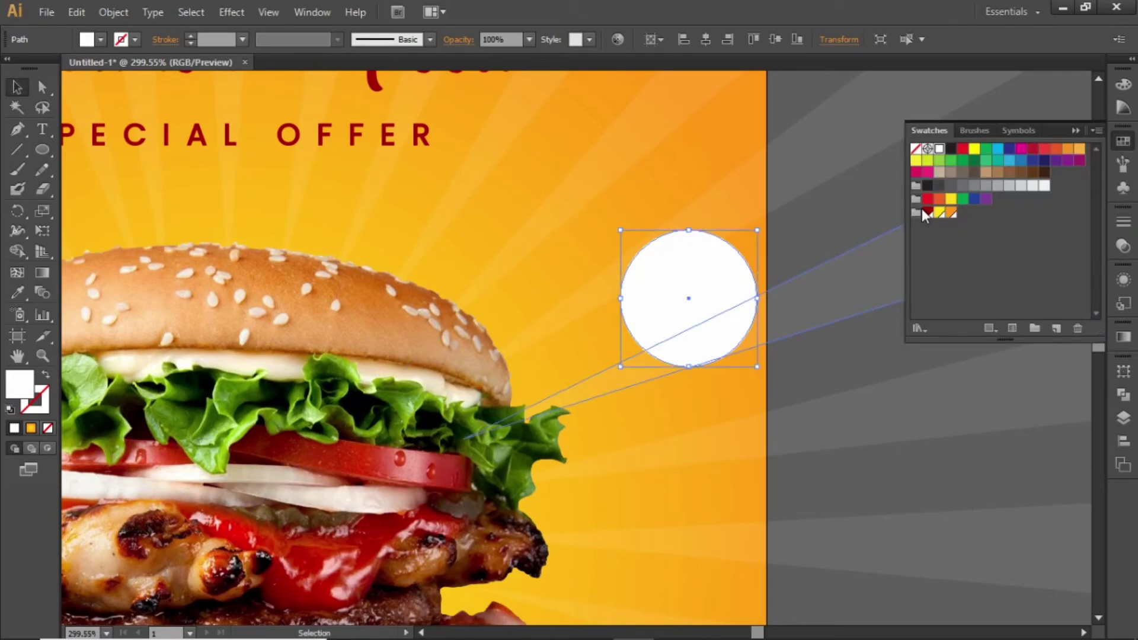
pyautogui.click(927, 213)
pyautogui.click(1075, 130)
pyautogui.click(942, 170)
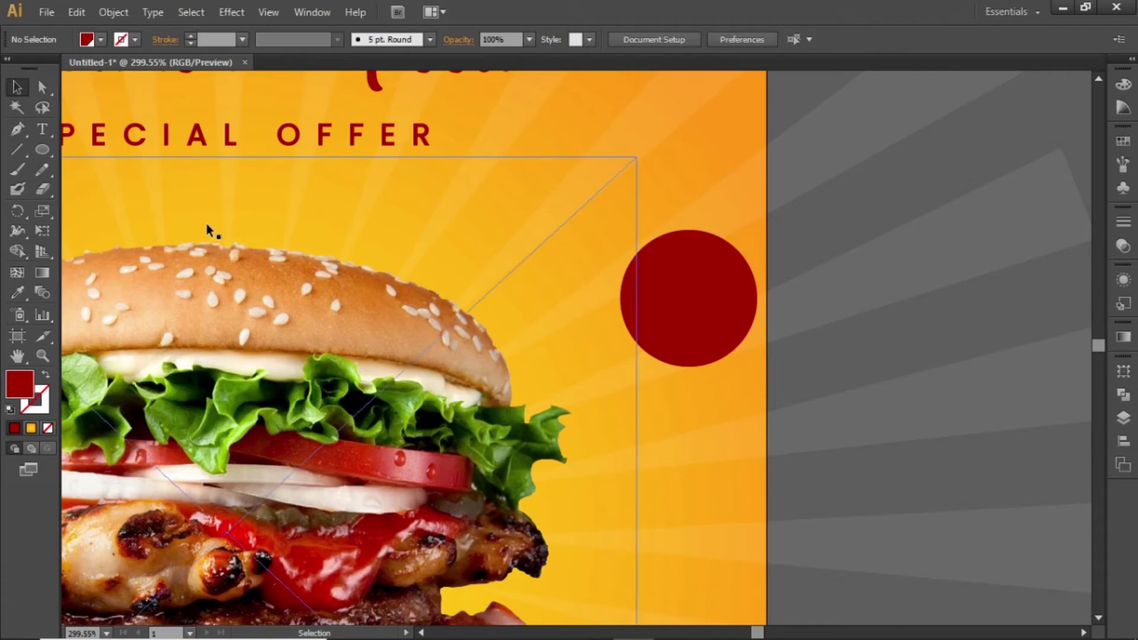
pyautogui.click(20, 129)
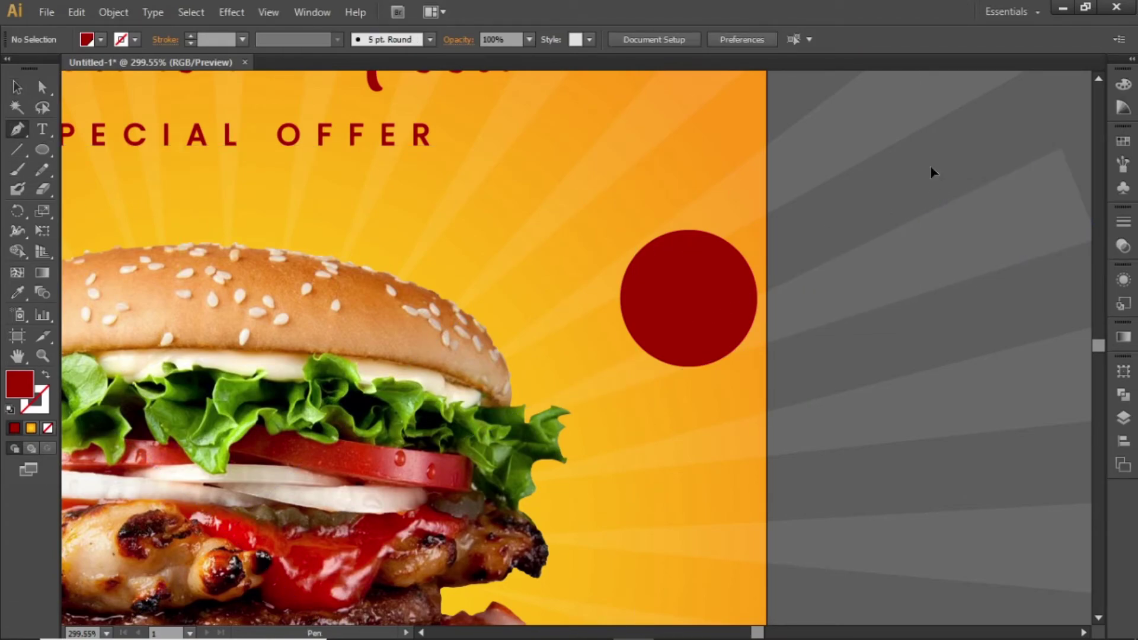
# - Draw a curved, pointed tail with the Pen tool and move it under the red circle
pyautogui.moveTo(931, 167); pyautogui.dragTo(972, 169)
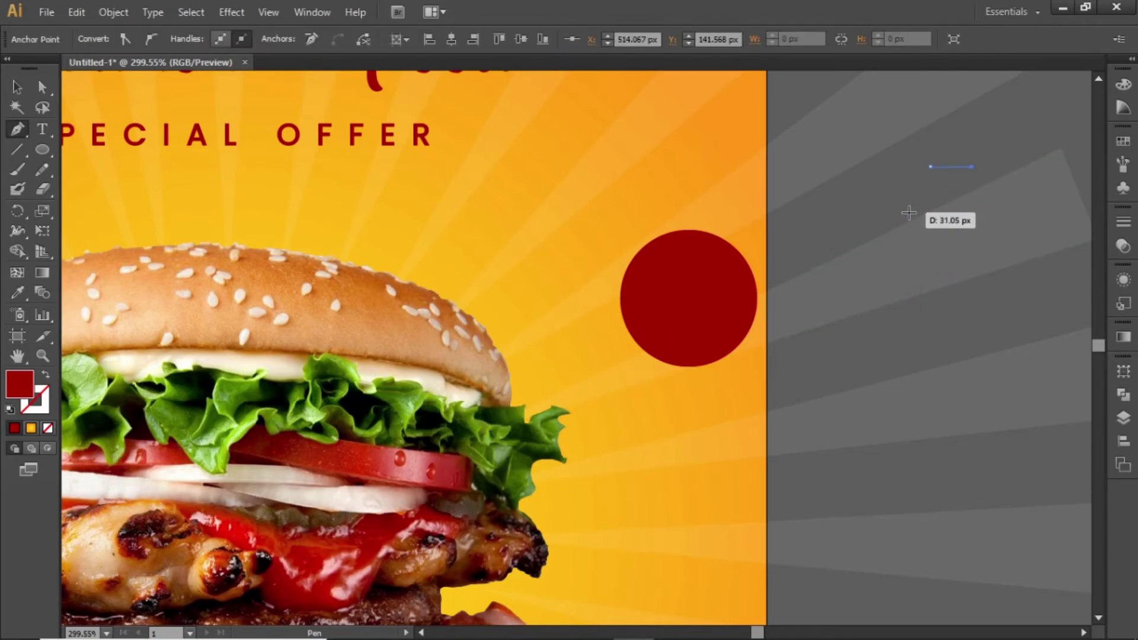
pyautogui.moveTo(908, 212); pyautogui.dragTo(900, 216)
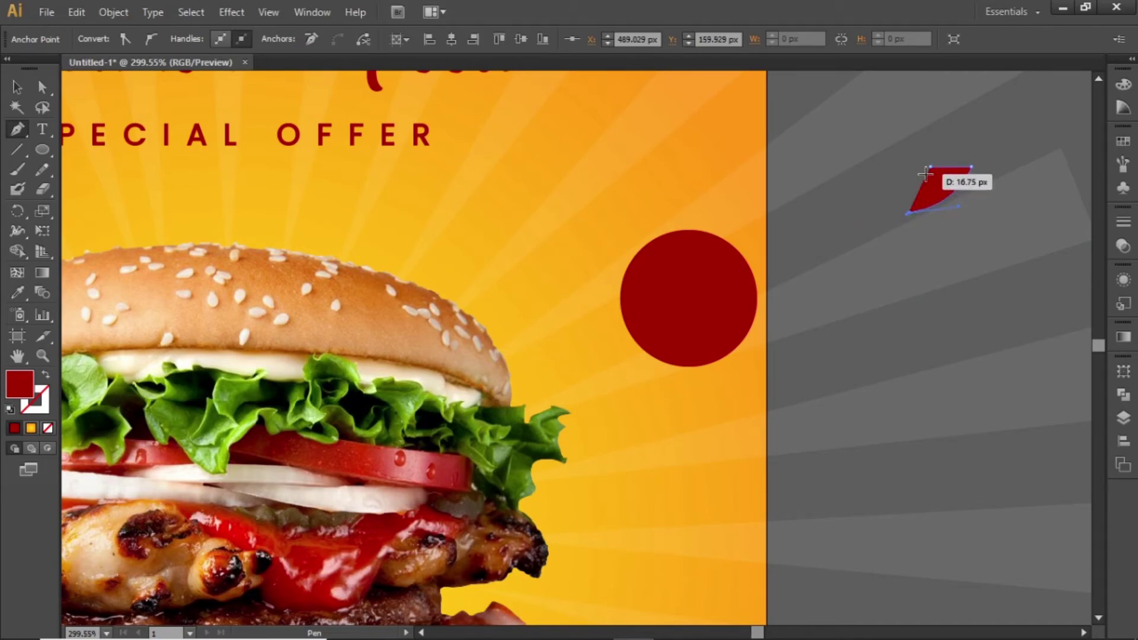
pyautogui.click(929, 167)
pyautogui.moveTo(930, 166); pyautogui.dragTo(917, 144)
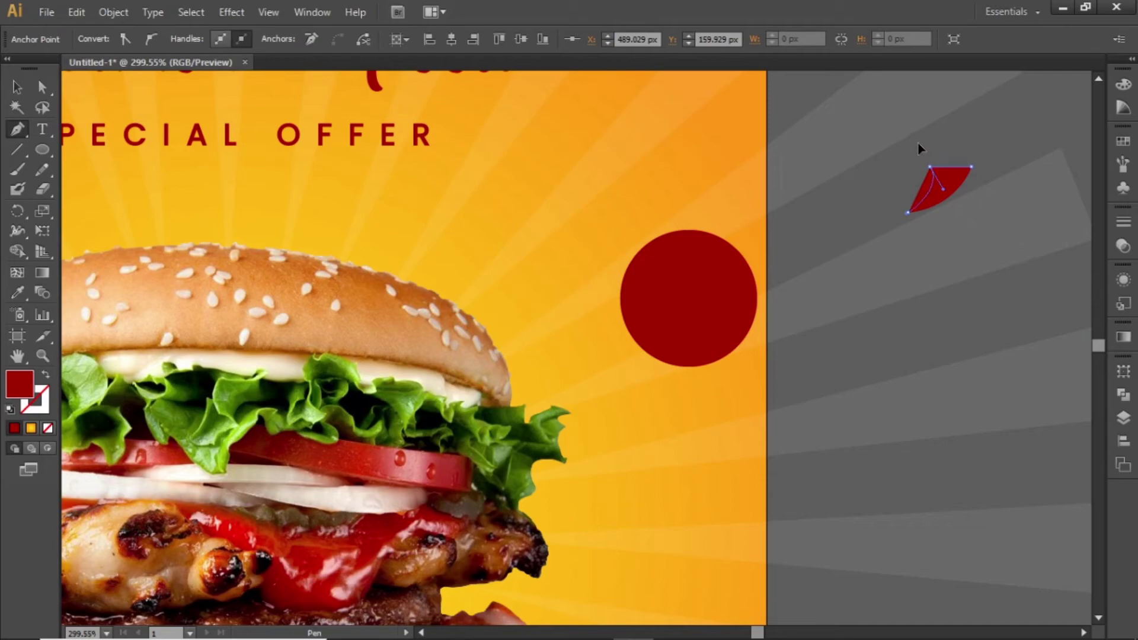
pyautogui.click(21, 88)
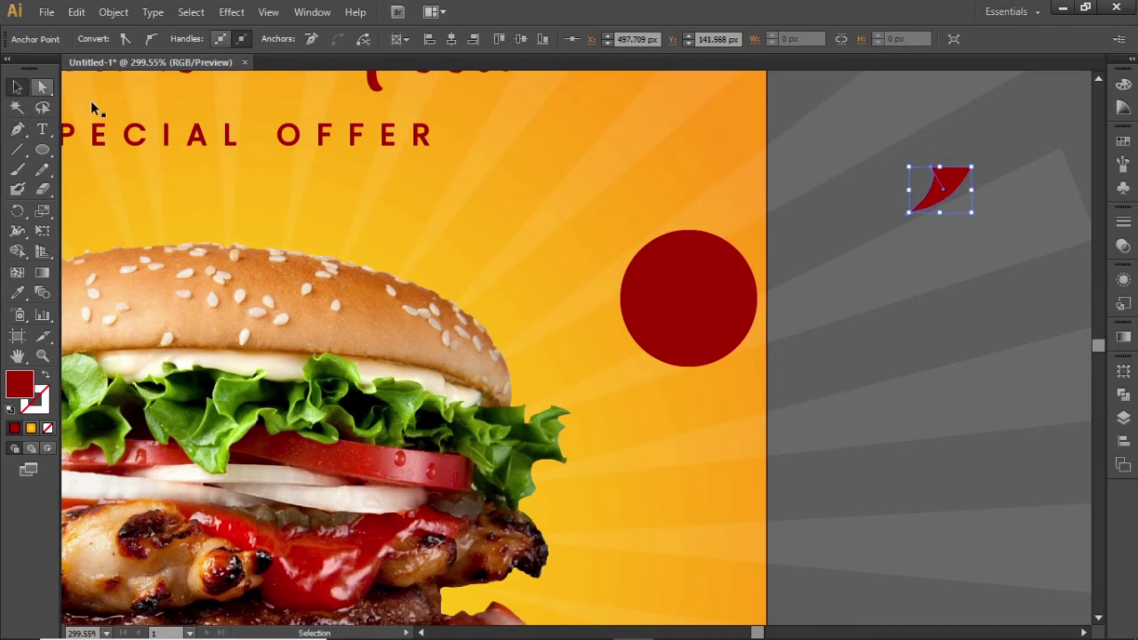
pyautogui.click(930, 154)
pyautogui.moveTo(960, 167); pyautogui.dragTo(687, 339)
# - Unite the circle and tail in Pathfinder, then move the bubble up and left
pyautogui.keyDown('shift'); pyautogui.click(682, 290); pyautogui.keyUp('shift')
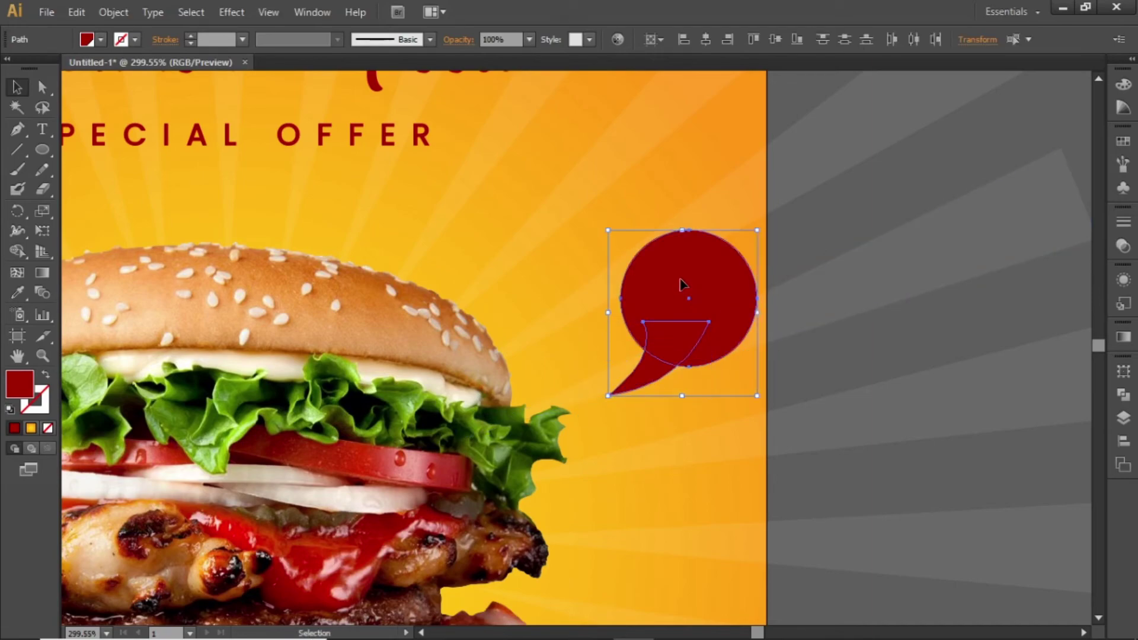
pyautogui.click(1121, 396)
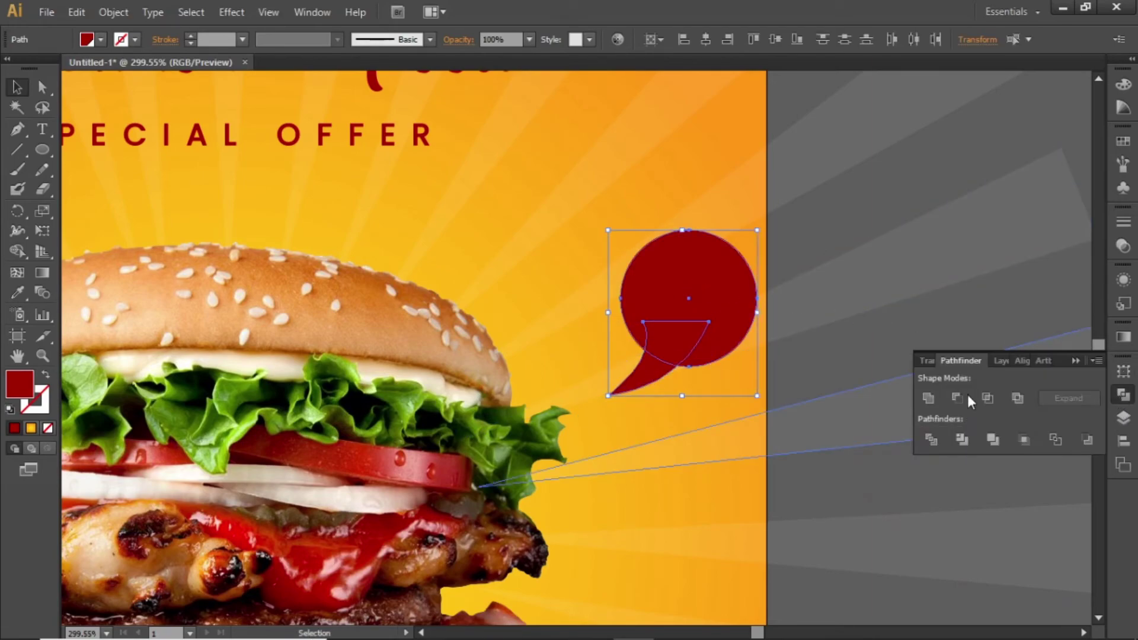
pyautogui.click(928, 399)
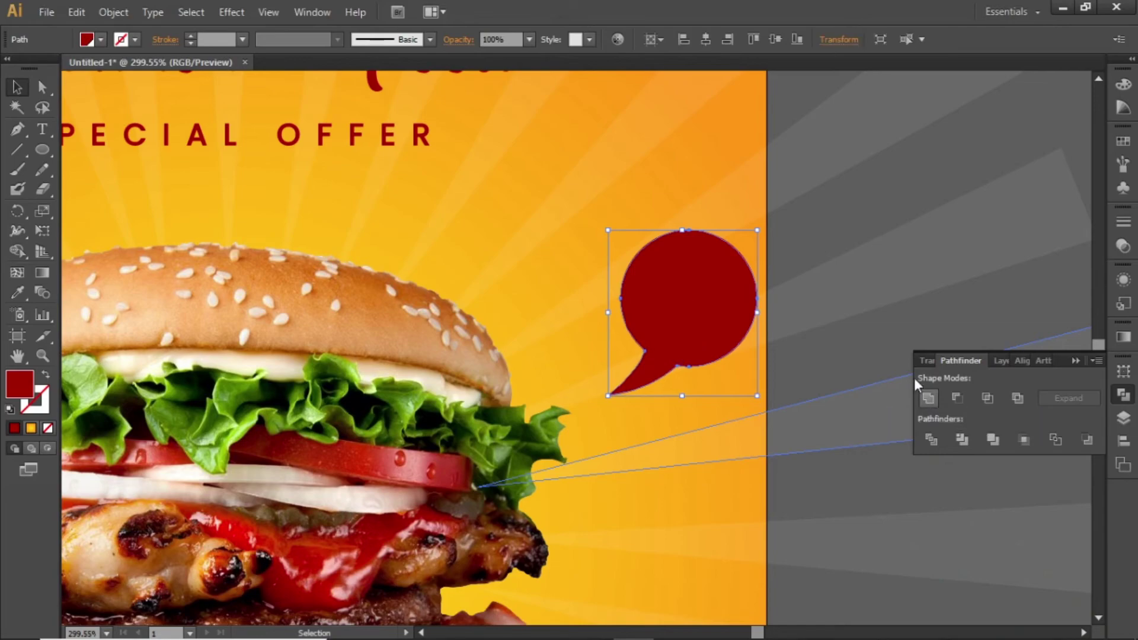
pyautogui.click(894, 353)
pyautogui.click(1074, 361)
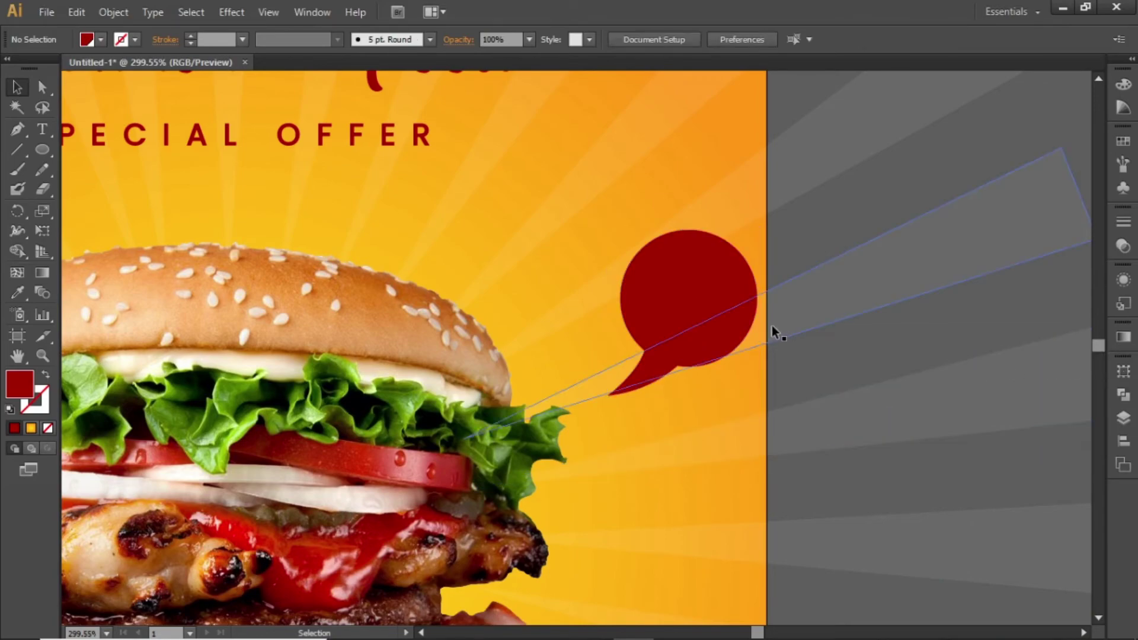
pyautogui.click(752, 318)
pyautogui.moveTo(714, 301); pyautogui.dragTo(628, 283)
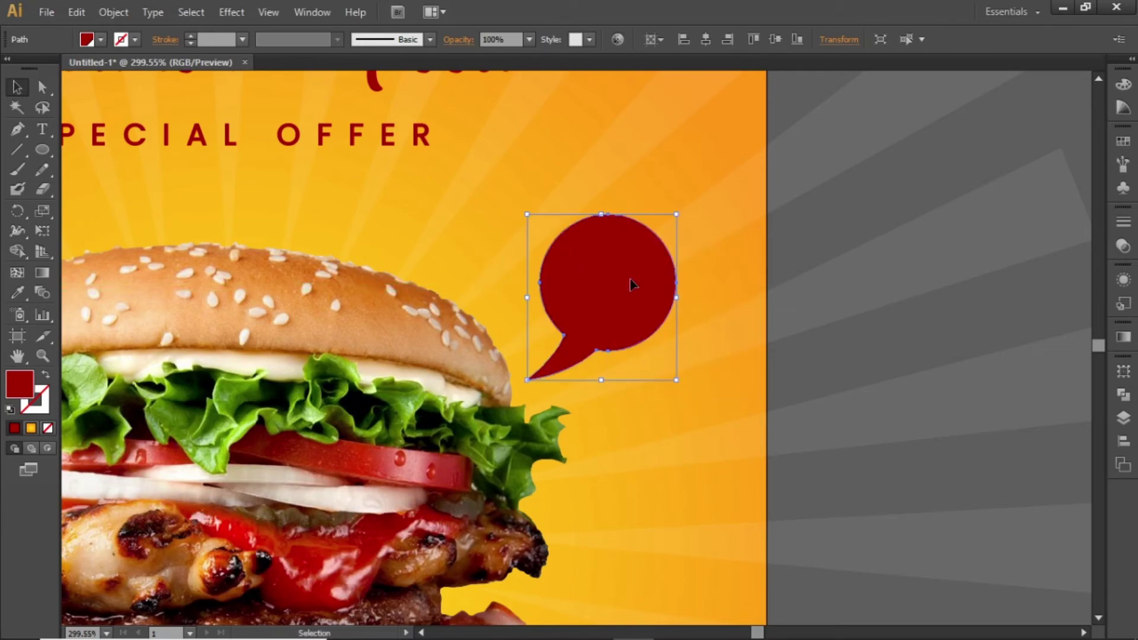
# - Type 'Buy 2 Save' with '50 %' on a second line inside the bubble
pyautogui.click(50, 136)
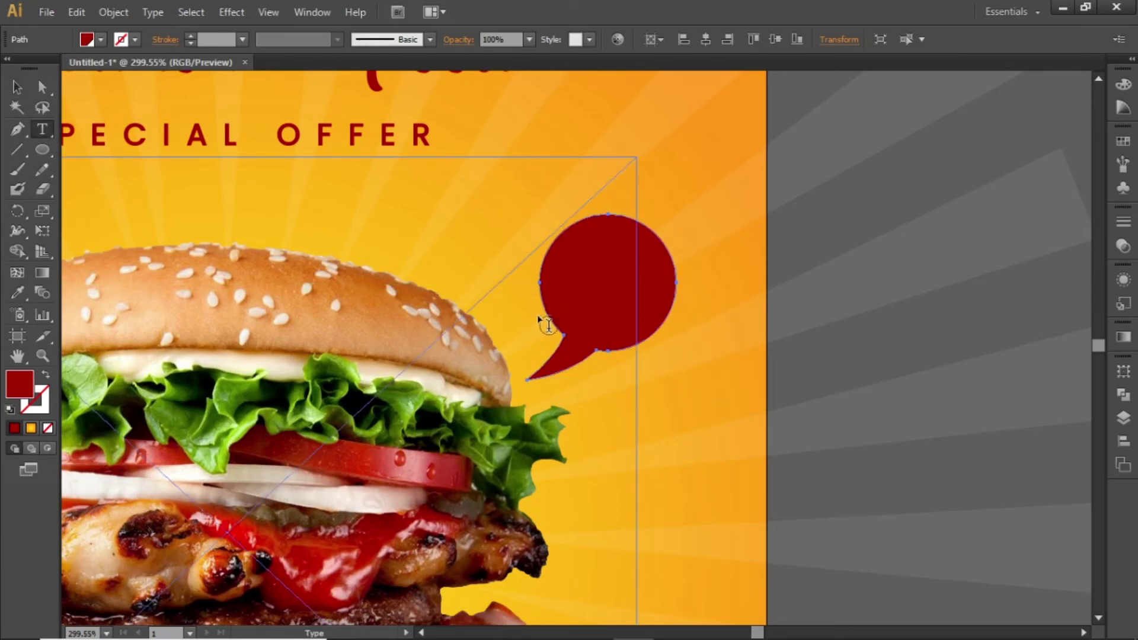
pyautogui.click(579, 277)
pyautogui.write('sAV')
pyautogui.press('BackSpace')
pyautogui.press('BackSpace')
pyautogui.press('BackSpace')
pyautogui.press('BackSpace')
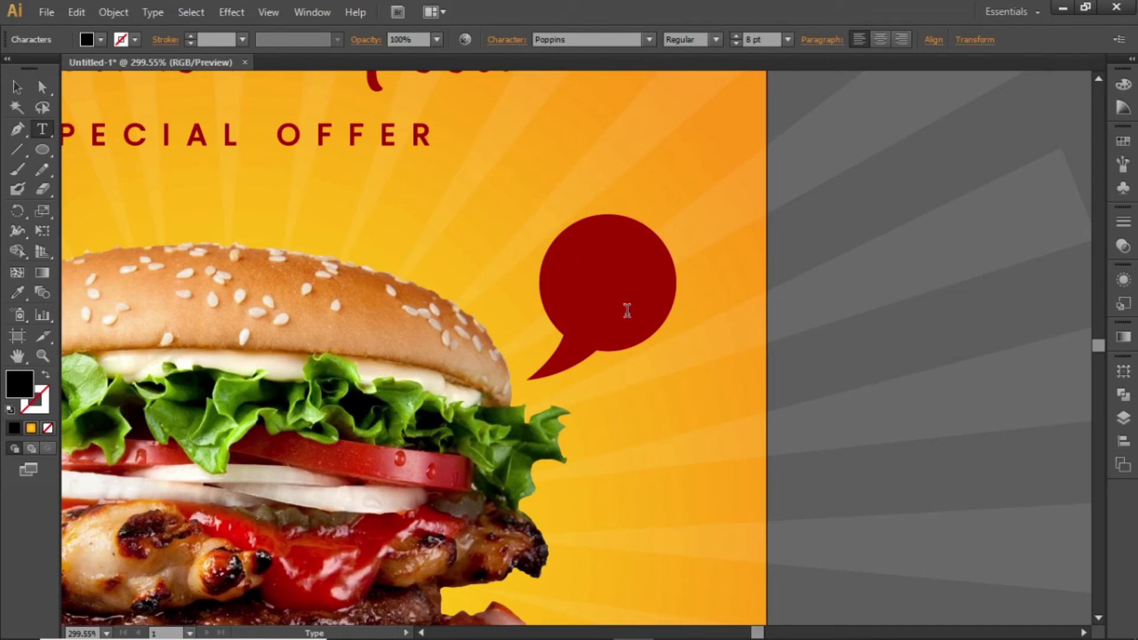
pyautogui.write('Buy 2 Save')
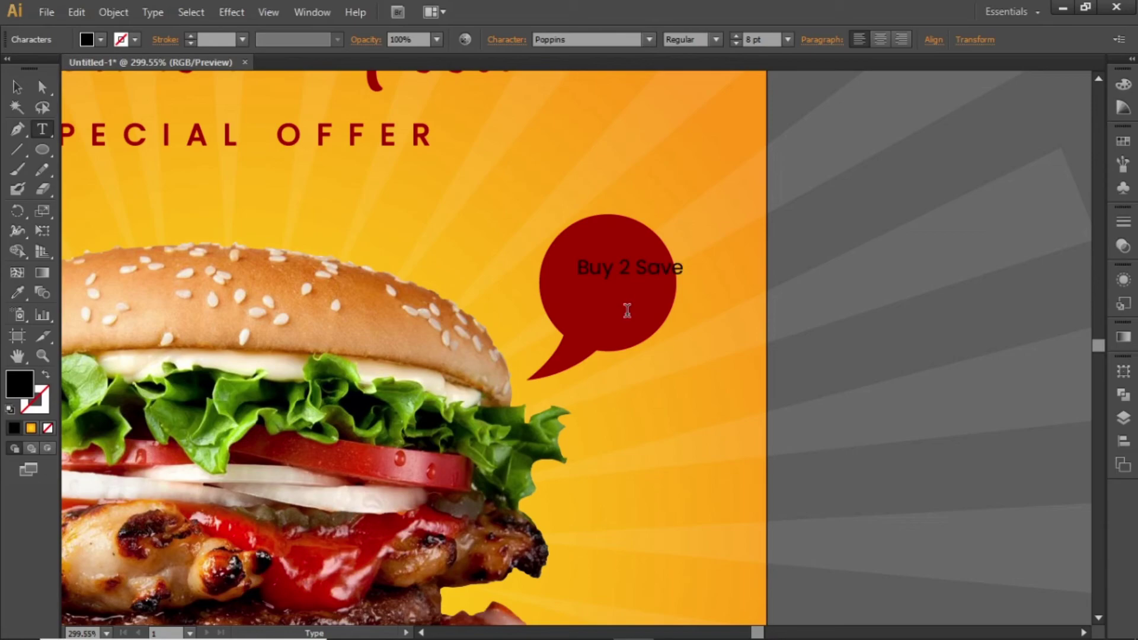
pyautogui.press('Return')
pyautogui.write('50 %')
pyautogui.click(17, 88)
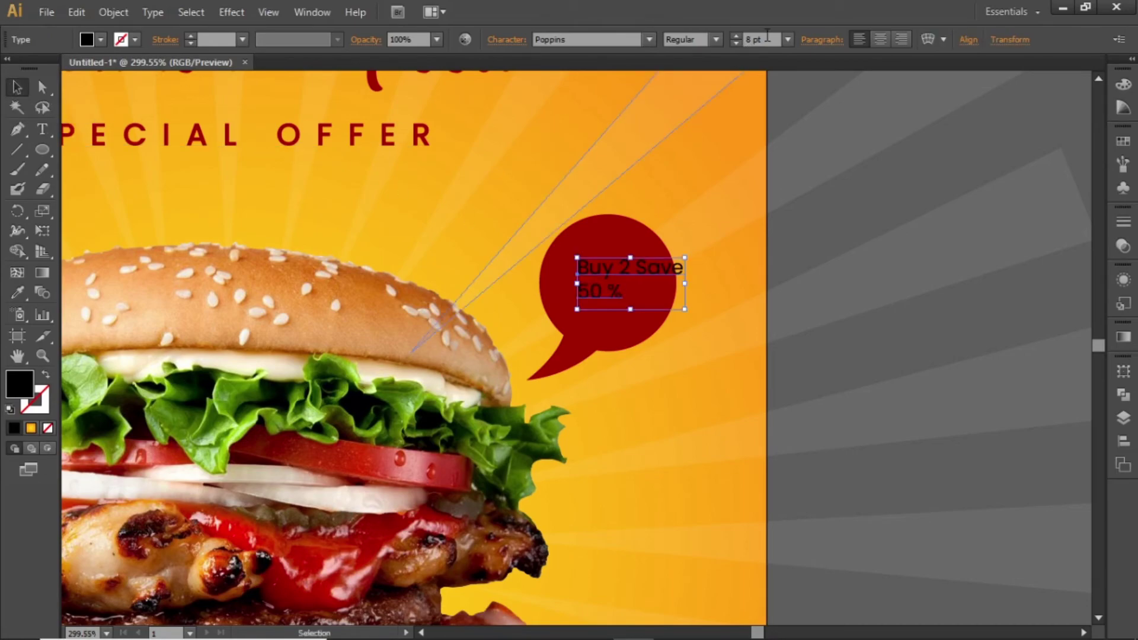
# - Centre-align the bubble text and make it white and Bold
pyautogui.click(880, 39)
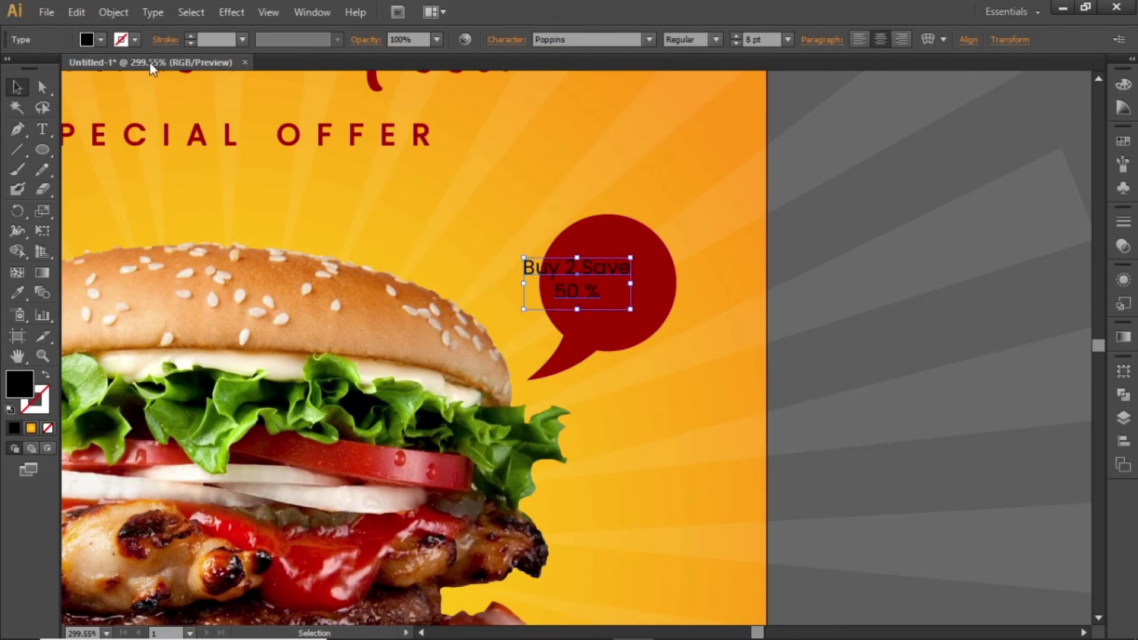
pyautogui.click(100, 39)
pyautogui.click(140, 104)
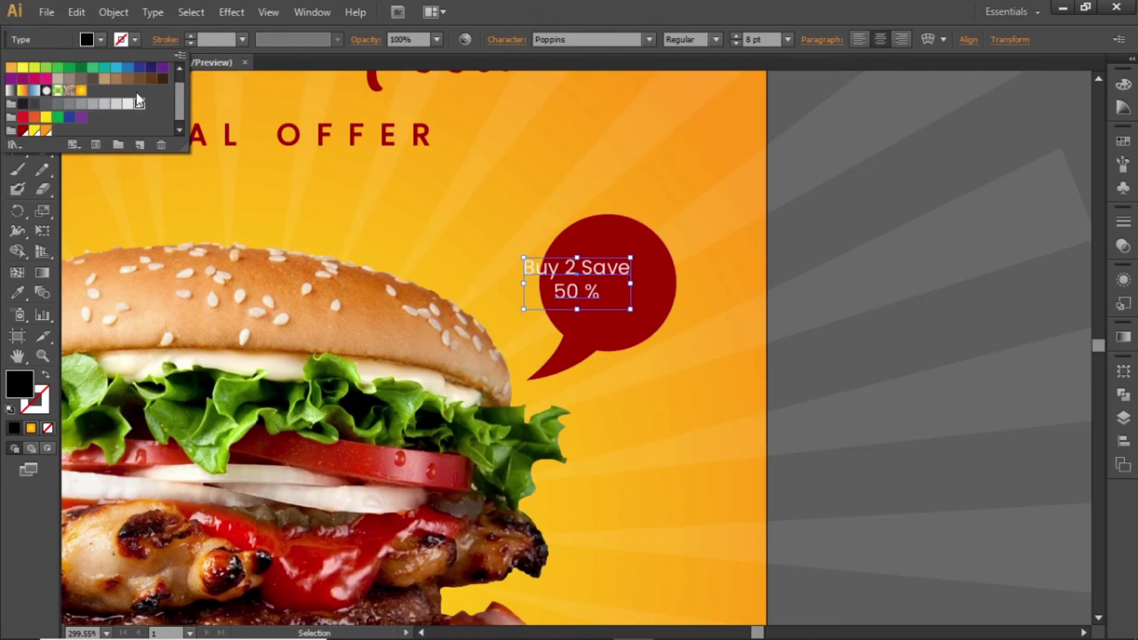
pyautogui.click(98, 41)
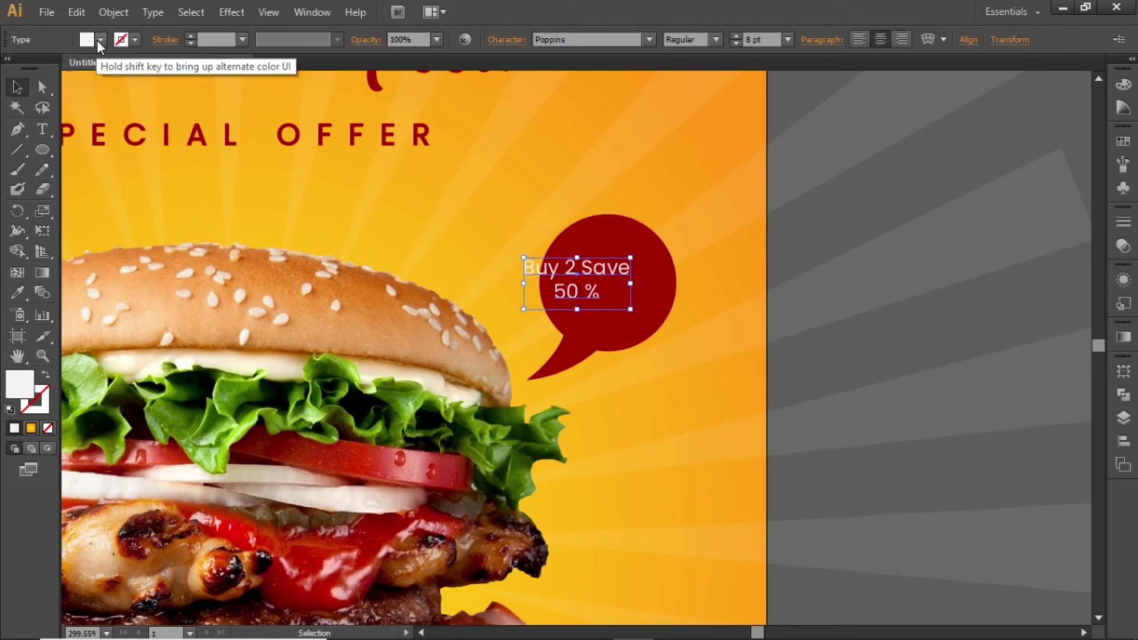
pyautogui.click(716, 41)
pyautogui.click(714, 96)
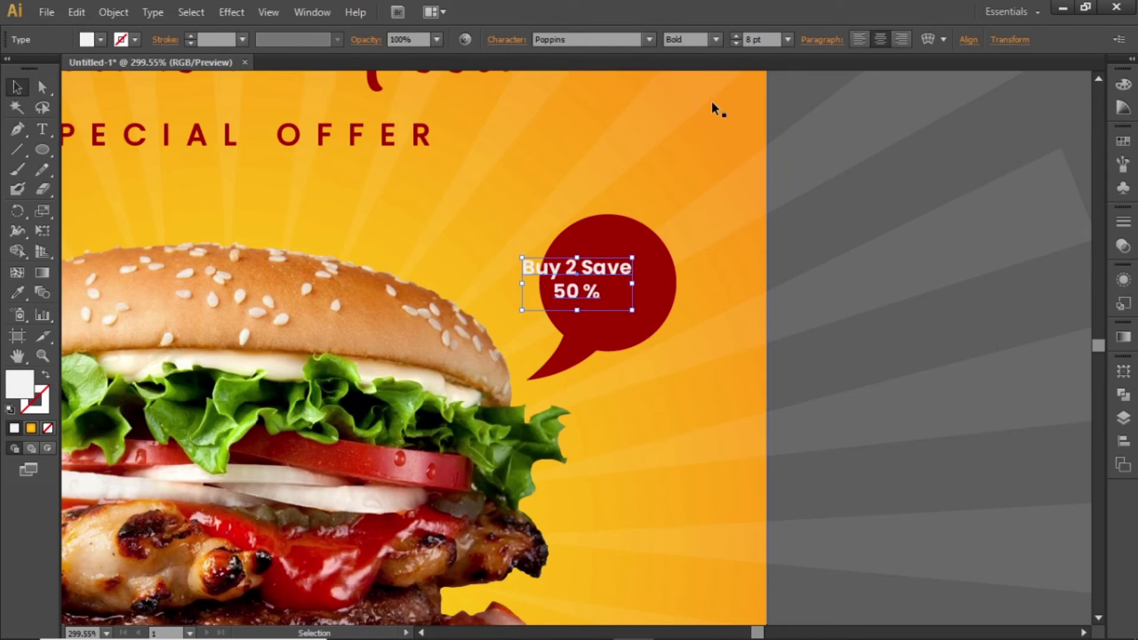
# - Enlarge the '50 %' line to 16 pt
pyautogui.doubleClick(590, 297)
pyautogui.moveTo(551, 291); pyautogui.dragTo(605, 293)
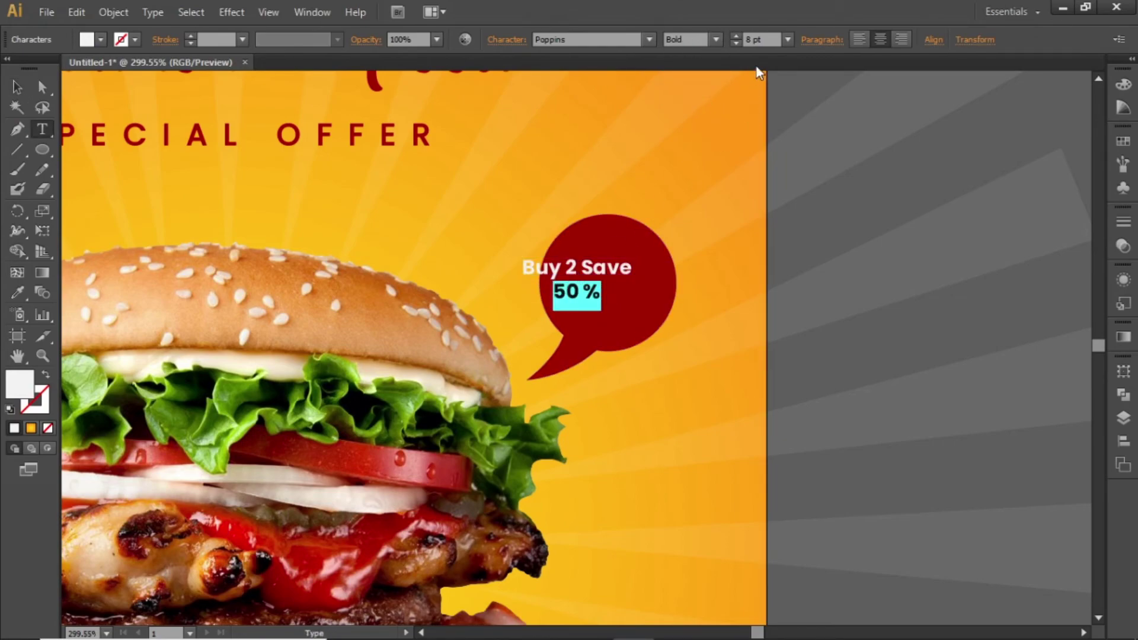
pyautogui.doubleClick(756, 39)
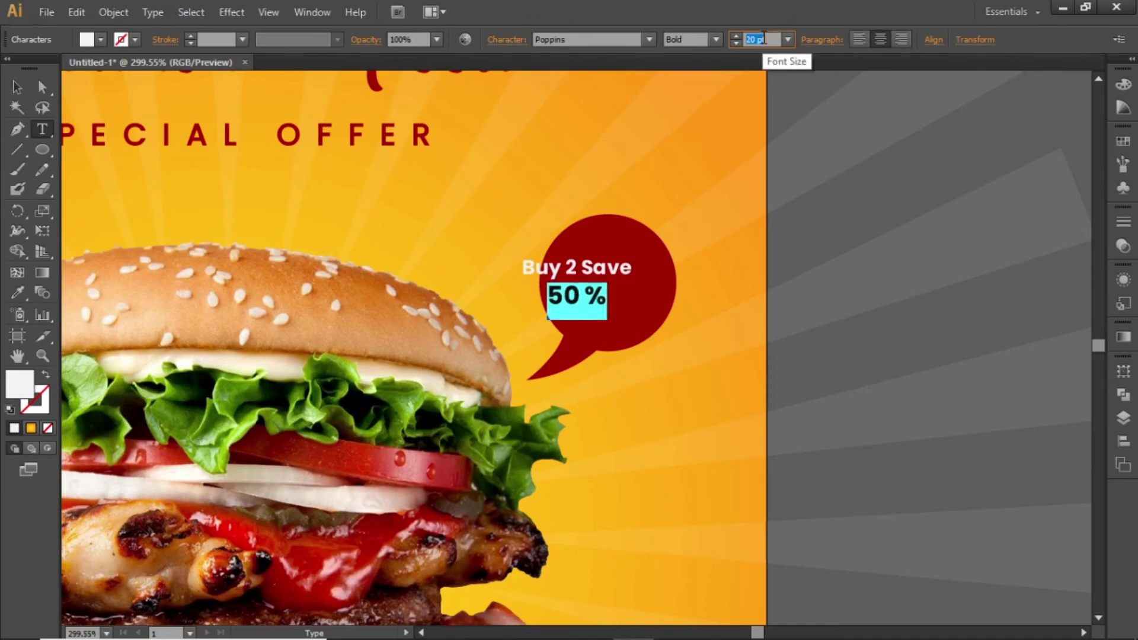
pyautogui.write('16')
pyautogui.press('Return')
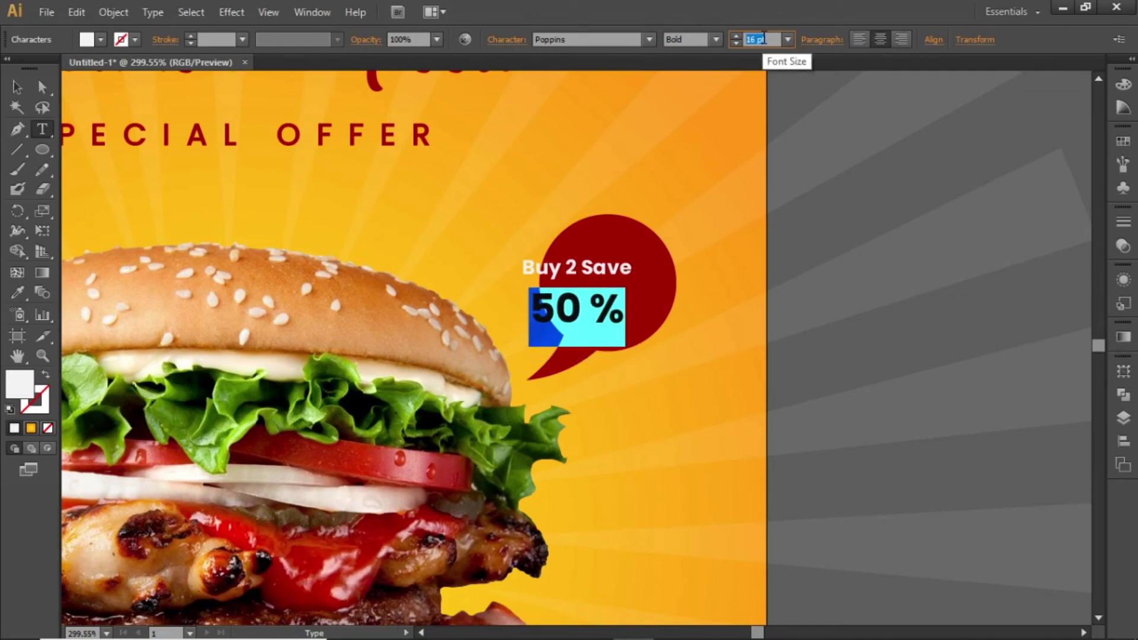
pyautogui.click(17, 87)
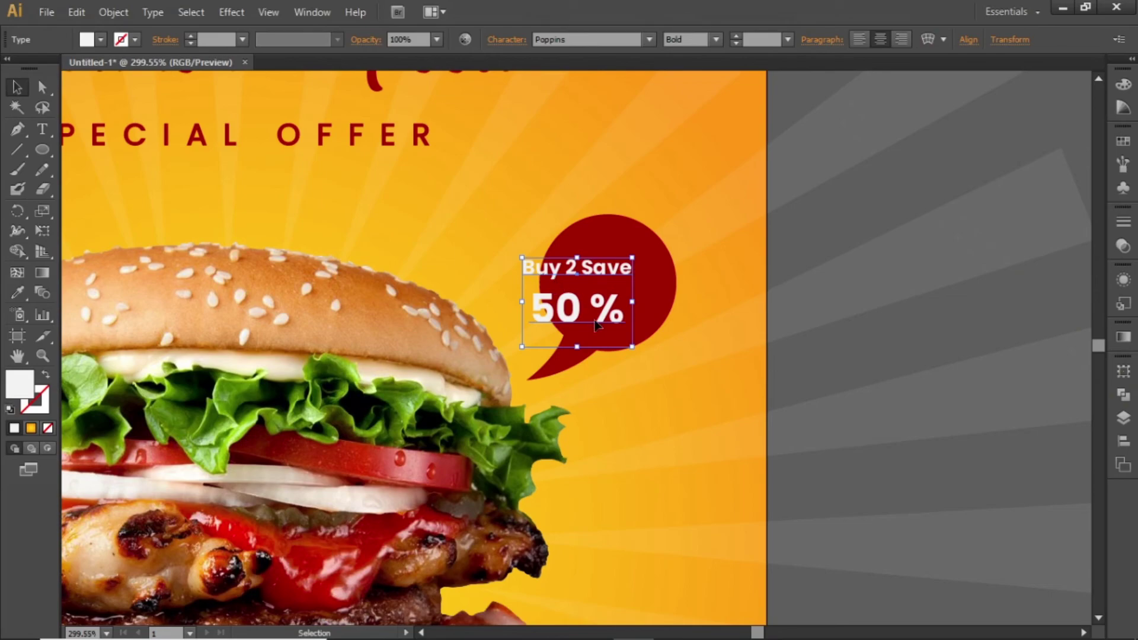
# - Move, tilt, and scale the text block to fit the bubble's centre
pyautogui.moveTo(582, 320); pyautogui.dragTo(613, 313)
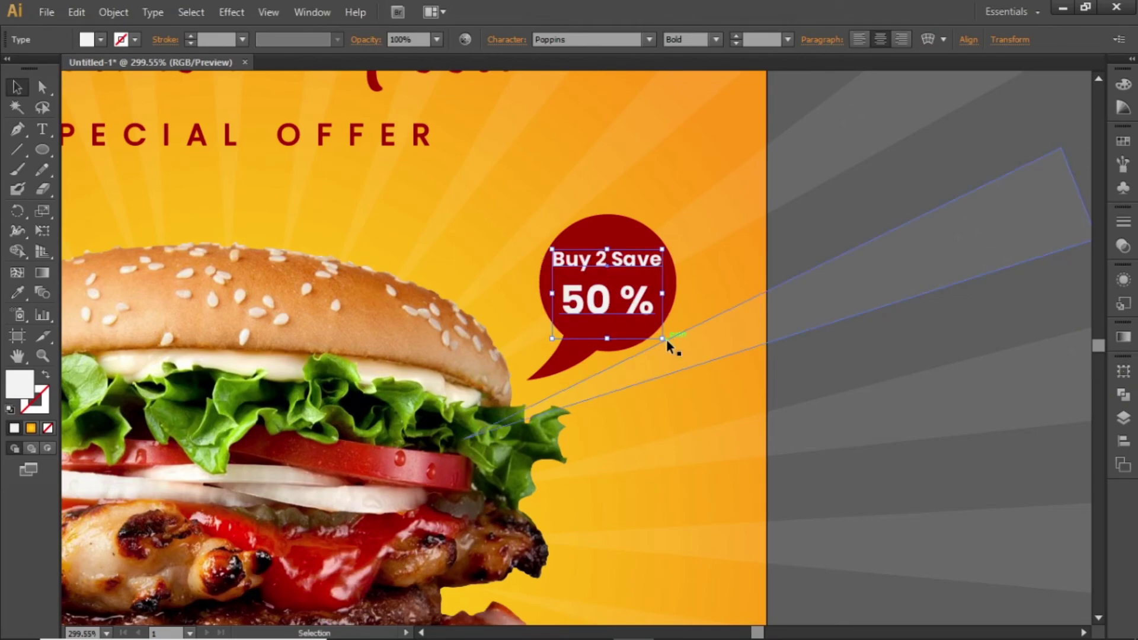
pyautogui.moveTo(668, 340); pyautogui.dragTo(632, 309)
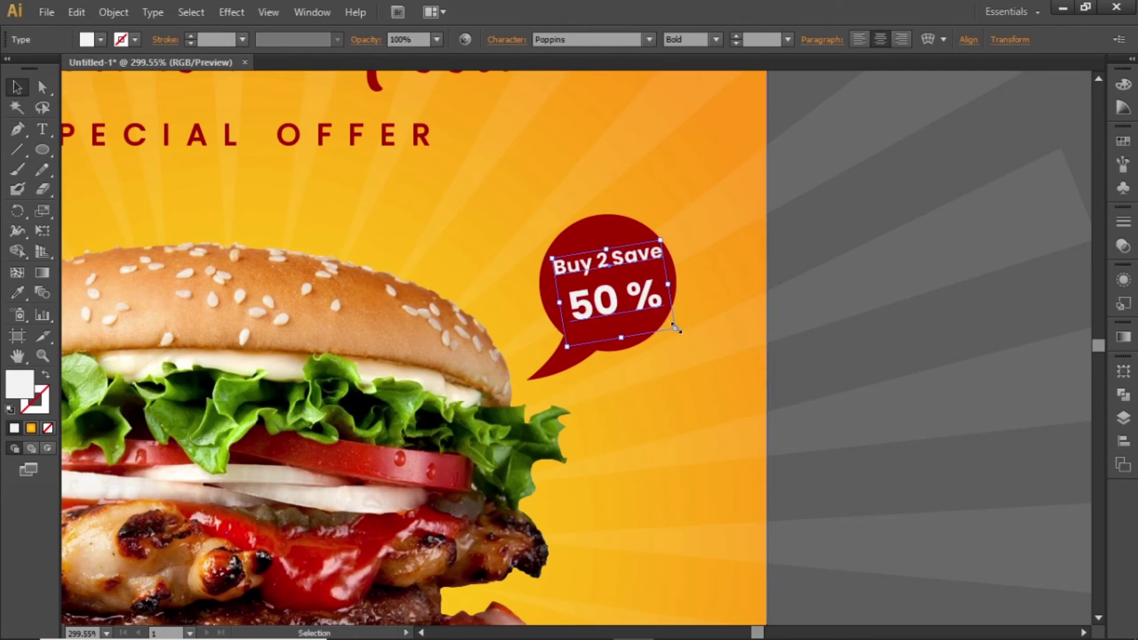
pyautogui.moveTo(675, 328); pyautogui.dragTo(665, 322)
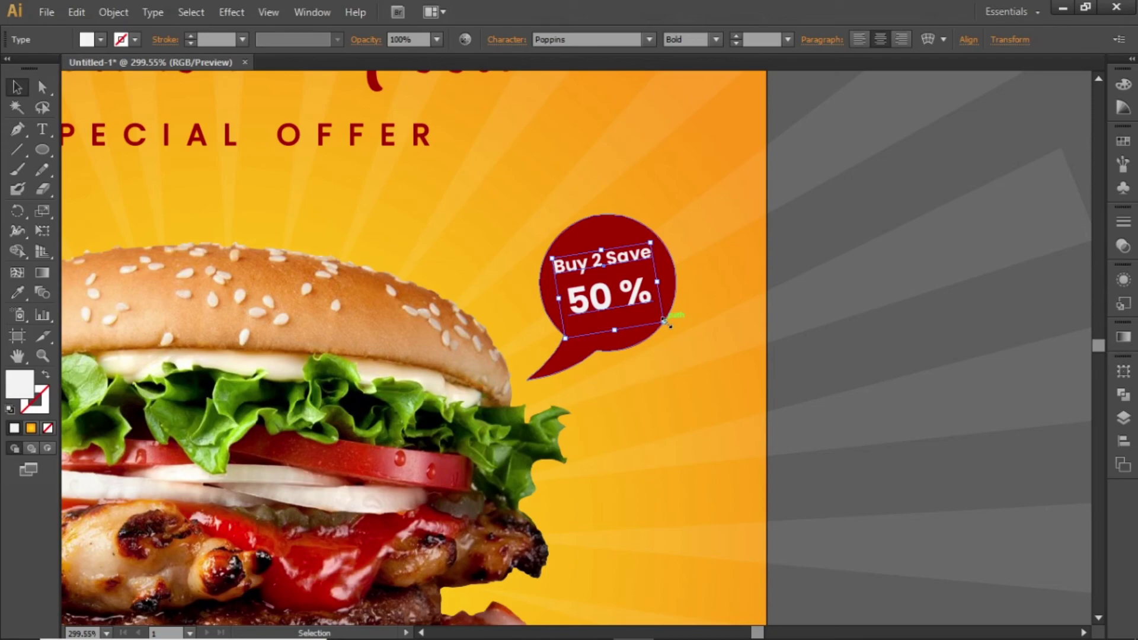
pyautogui.press('Down')
pyautogui.press('Down')
pyautogui.press('Down')
pyautogui.press('Down')
pyautogui.press('Down')
pyautogui.press('Down')
pyautogui.press('Right')
pyautogui.press('Right')
pyautogui.press('Right')
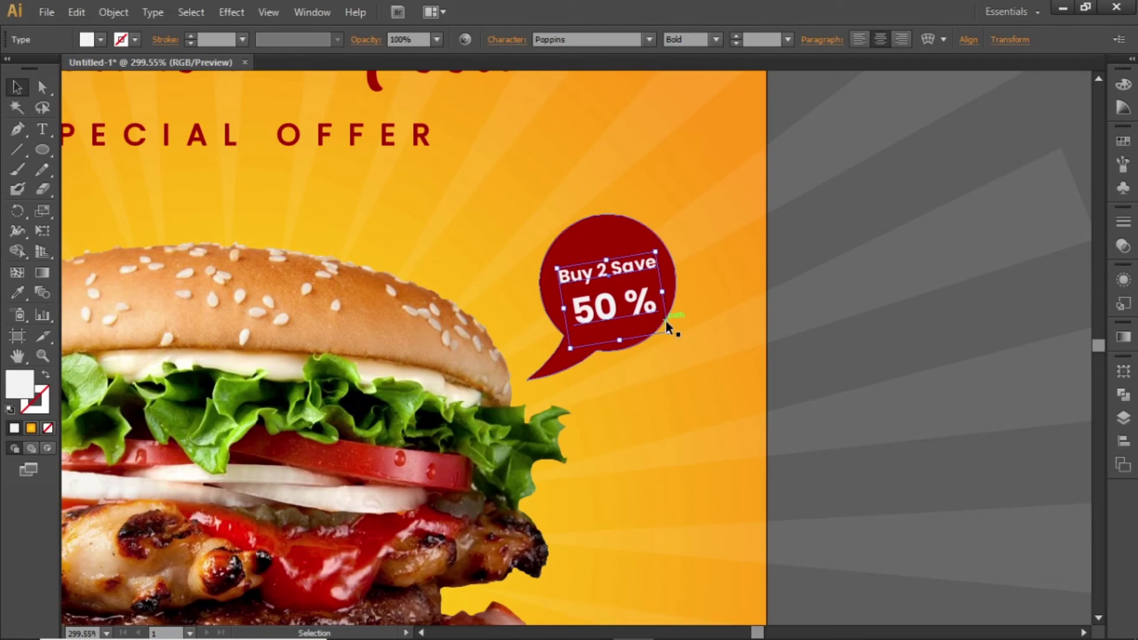
pyautogui.moveTo(604, 256); pyautogui.dragTo(607, 251)
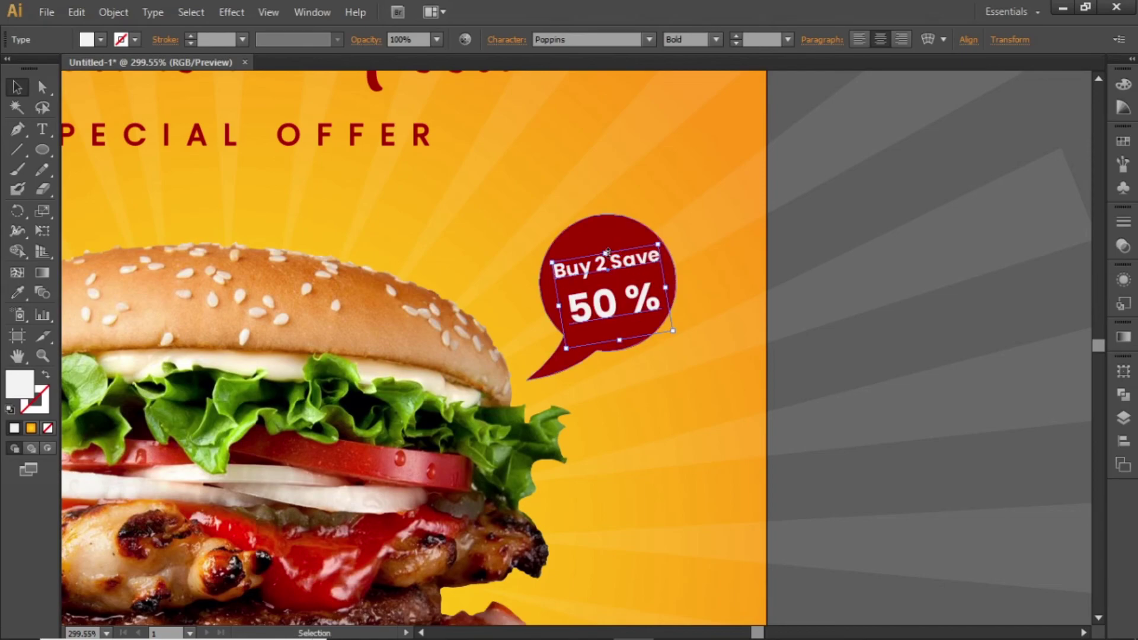
pyautogui.click(800, 236)
# - Zoom out, pan and fit the artboard in the window to view the complete burger flyer
pyautogui.hotkey('ctrl', '-')
pyautogui.hotkey('ctrl', '-')
pyautogui.hotkey('ctrl', '-')
pyautogui.hotkey('ctrl', '-')
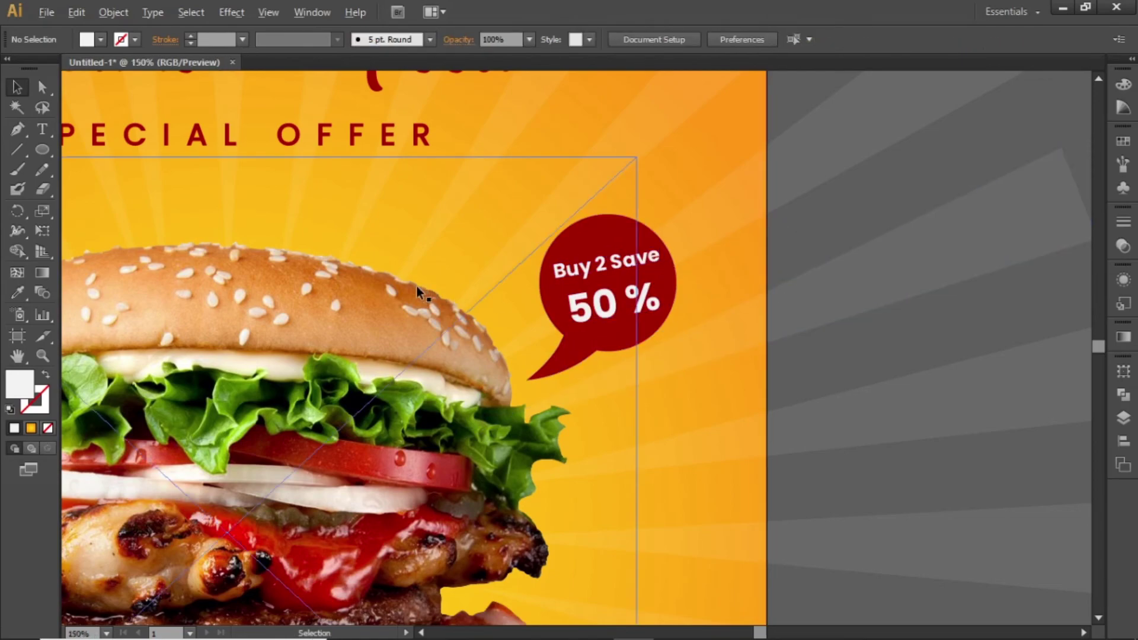
pyautogui.moveTo(397, 287); pyautogui.dragTo(553, 303)
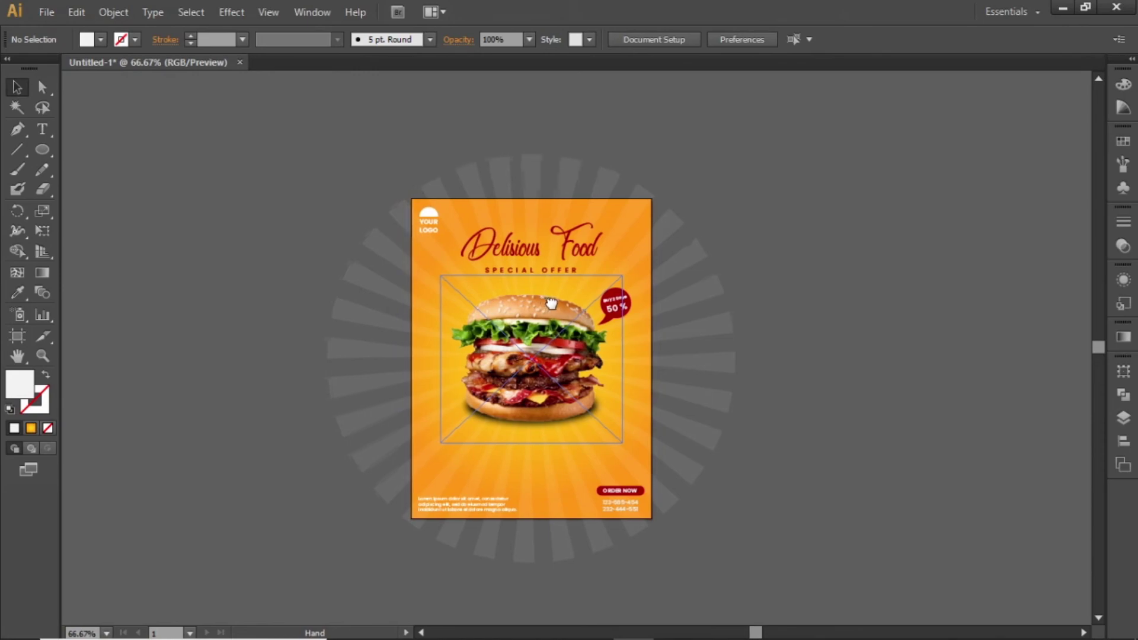
pyautogui.hotkey('ctrl', '0')
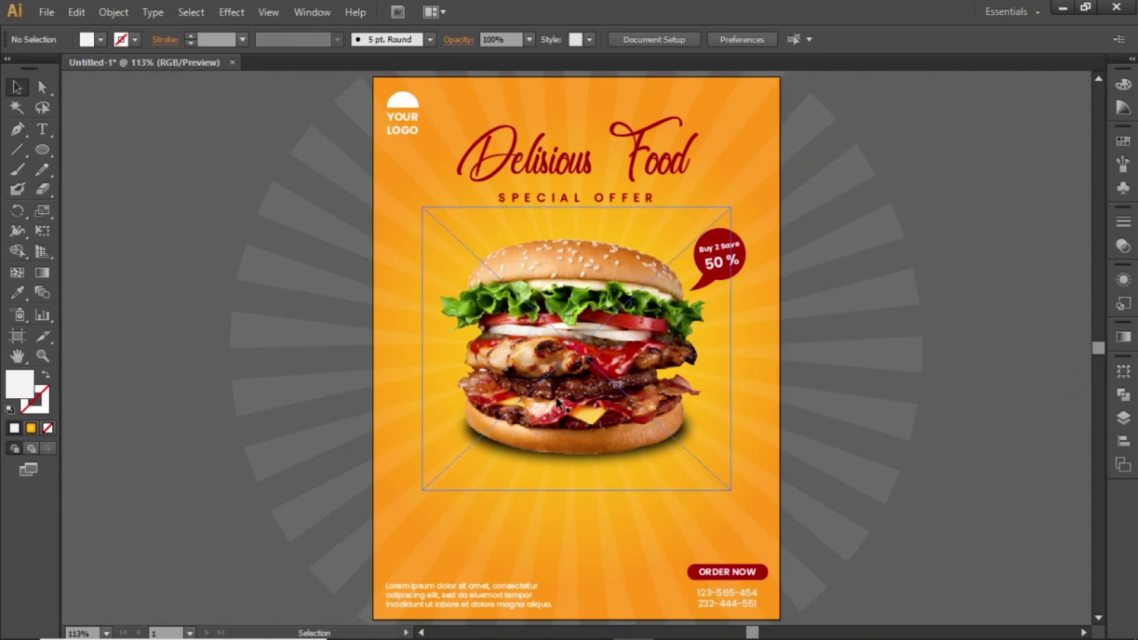
pyautogui.scroll(-1, 544, 325)
pyautogui.click(155, 152)
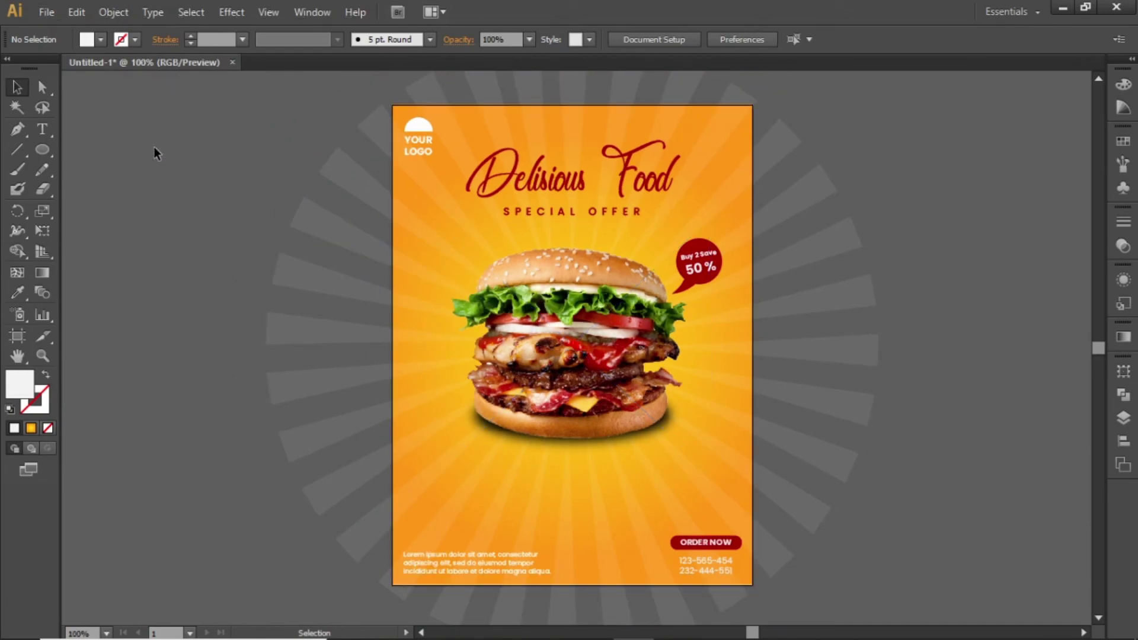
# - Draw a rectangle matching the artboard, select everything, and make a clipping mask with it
pyautogui.moveTo(46, 144); pyautogui.dragTo(115, 150)
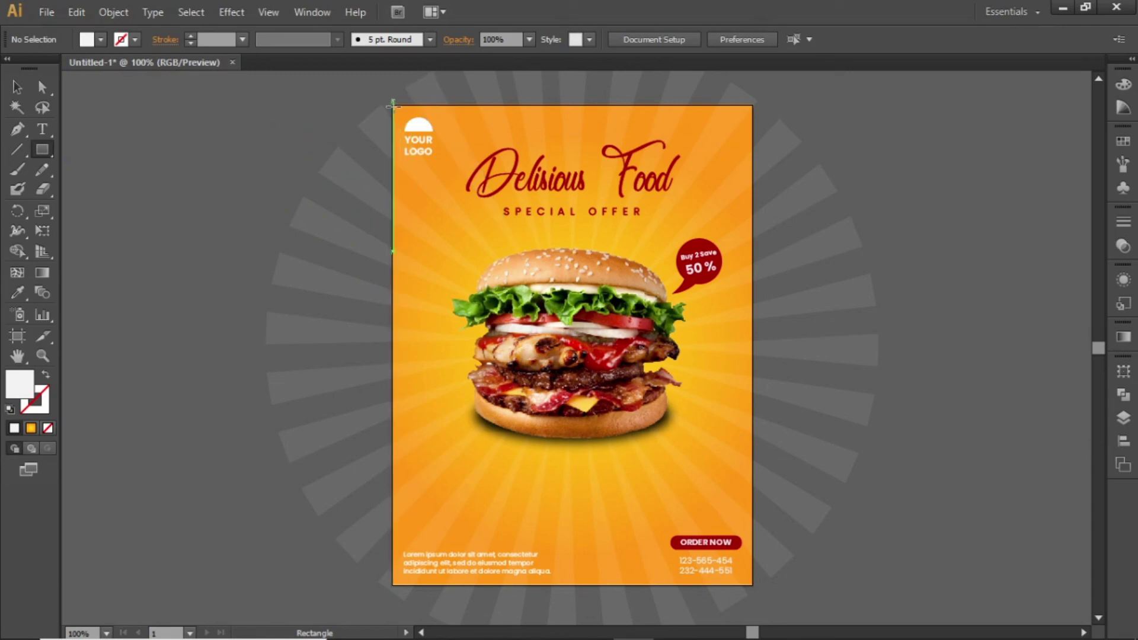
pyautogui.moveTo(392, 105); pyautogui.dragTo(750, 582)
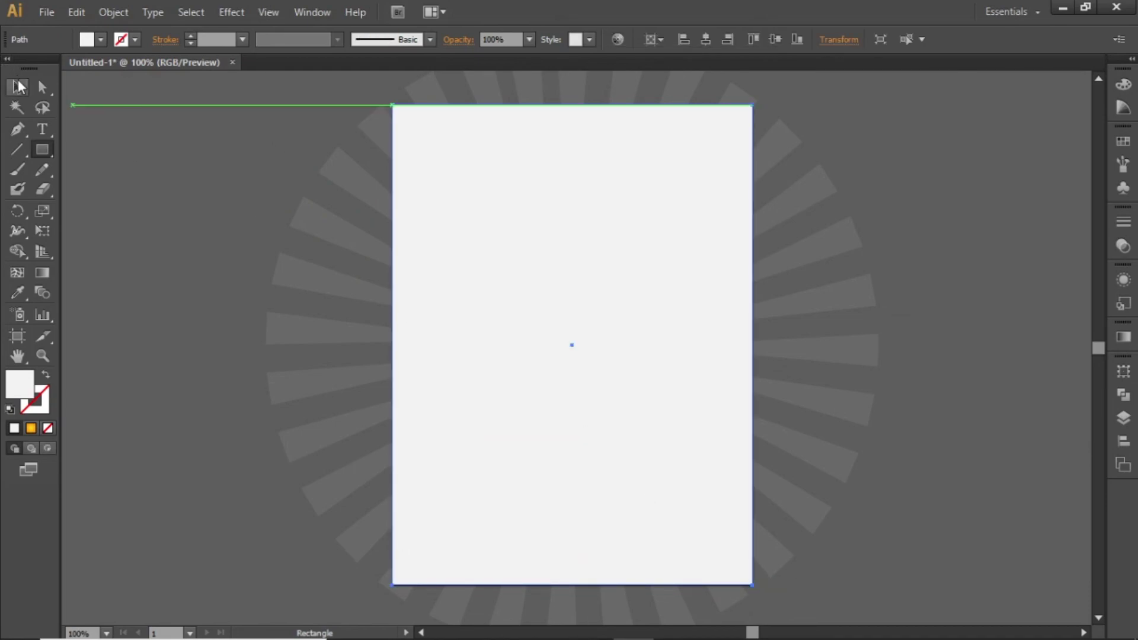
pyautogui.click(19, 87)
pyautogui.hotkey('ctrl', 'a')
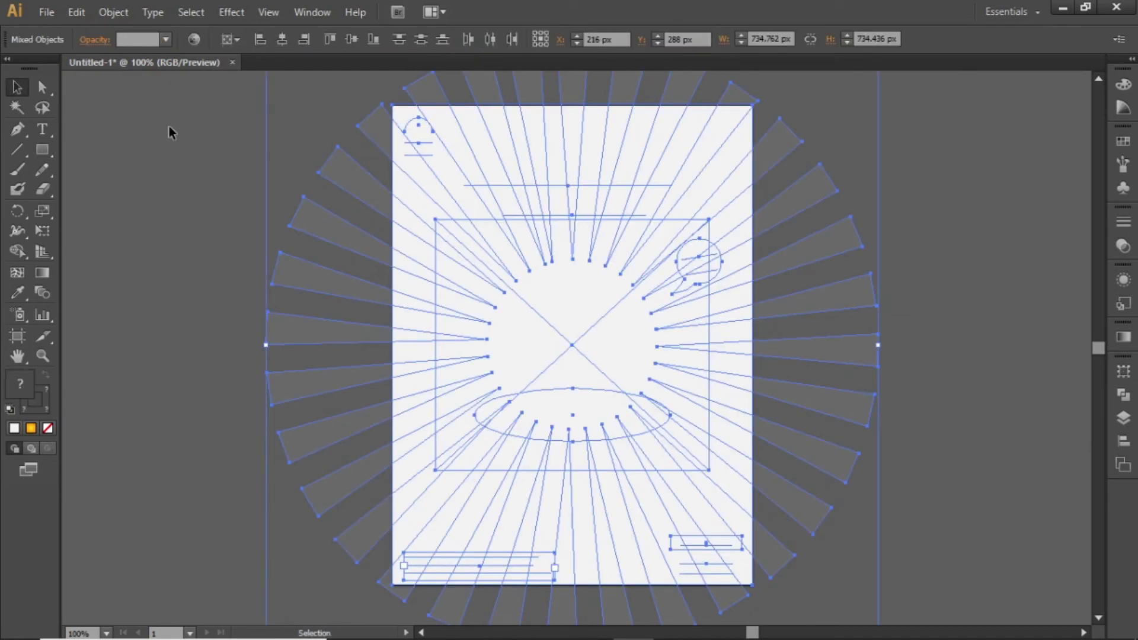
pyautogui.click(116, 11)
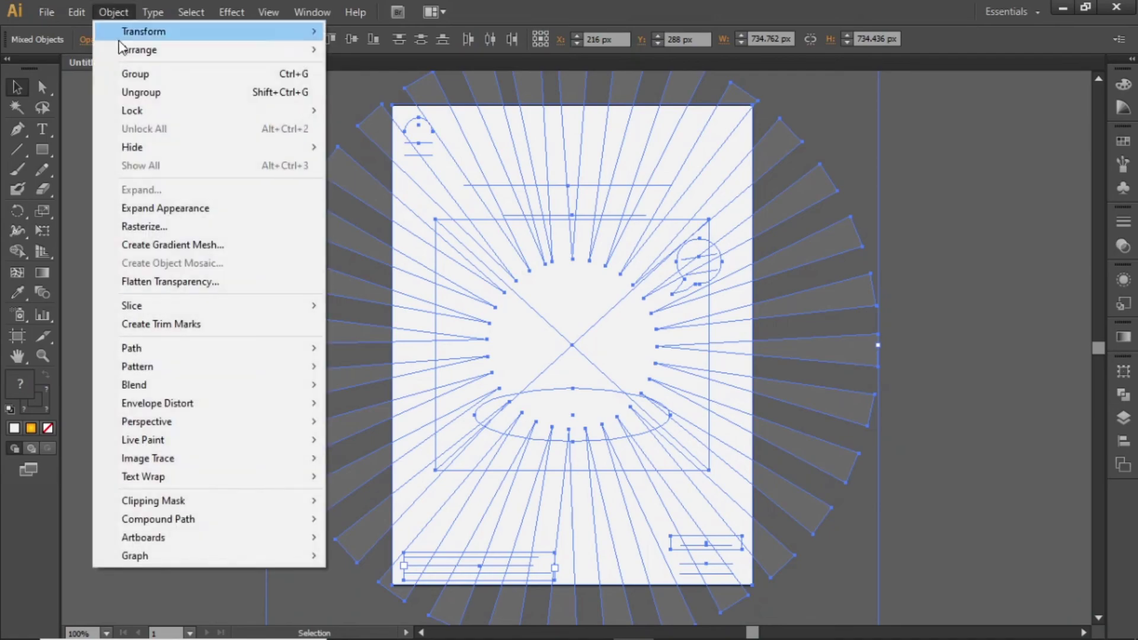
pyautogui.moveTo(263, 500)
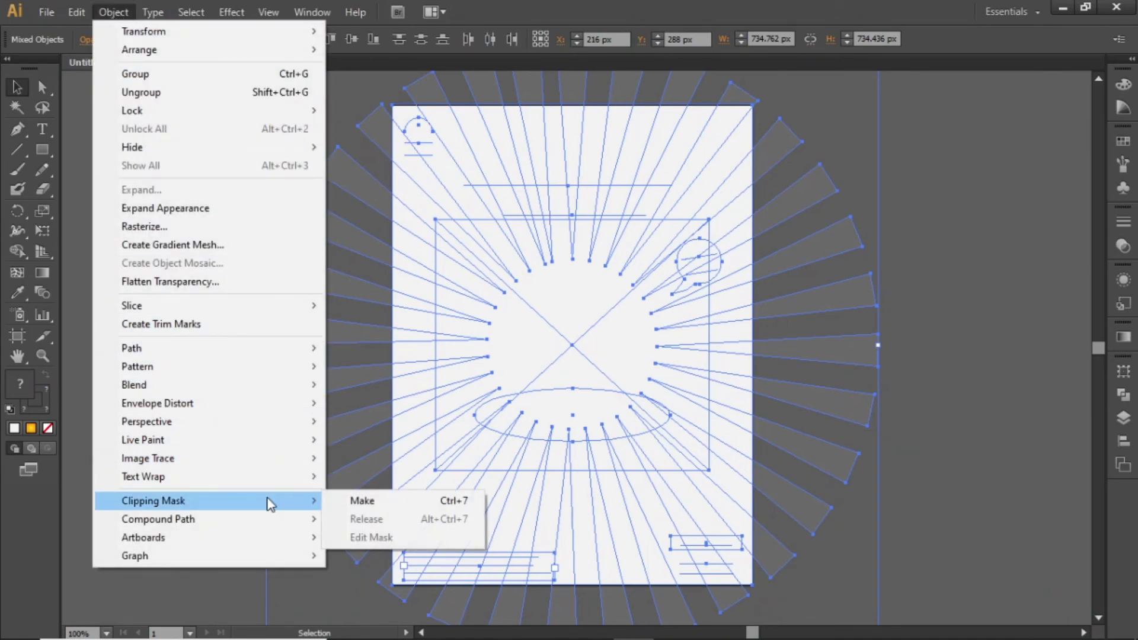
pyautogui.click(353, 499)
pyautogui.click(844, 302)
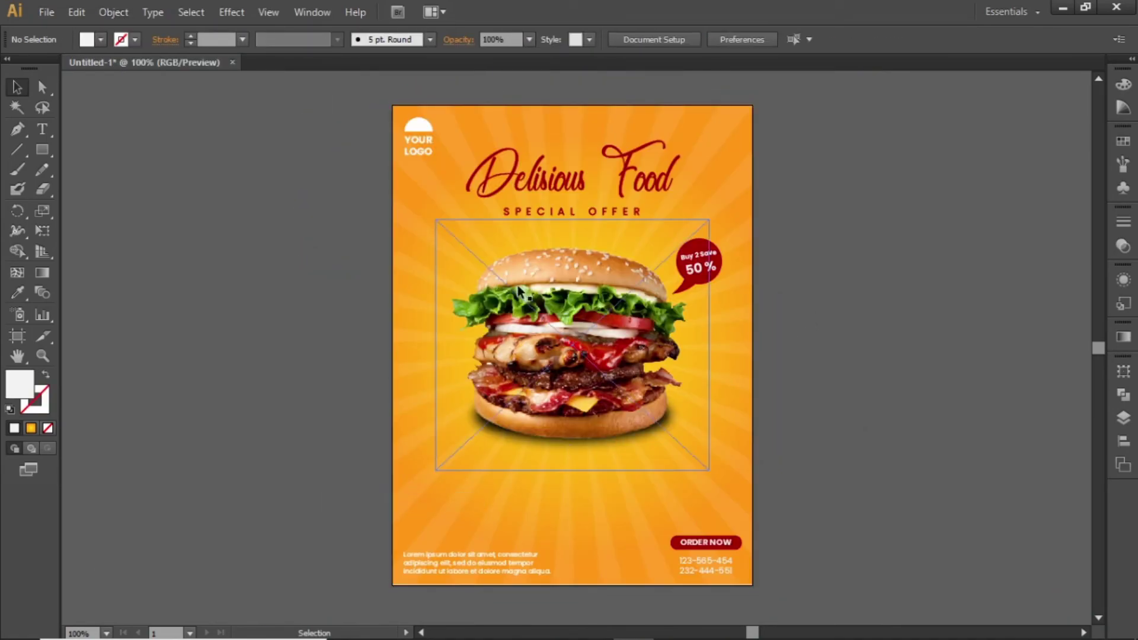